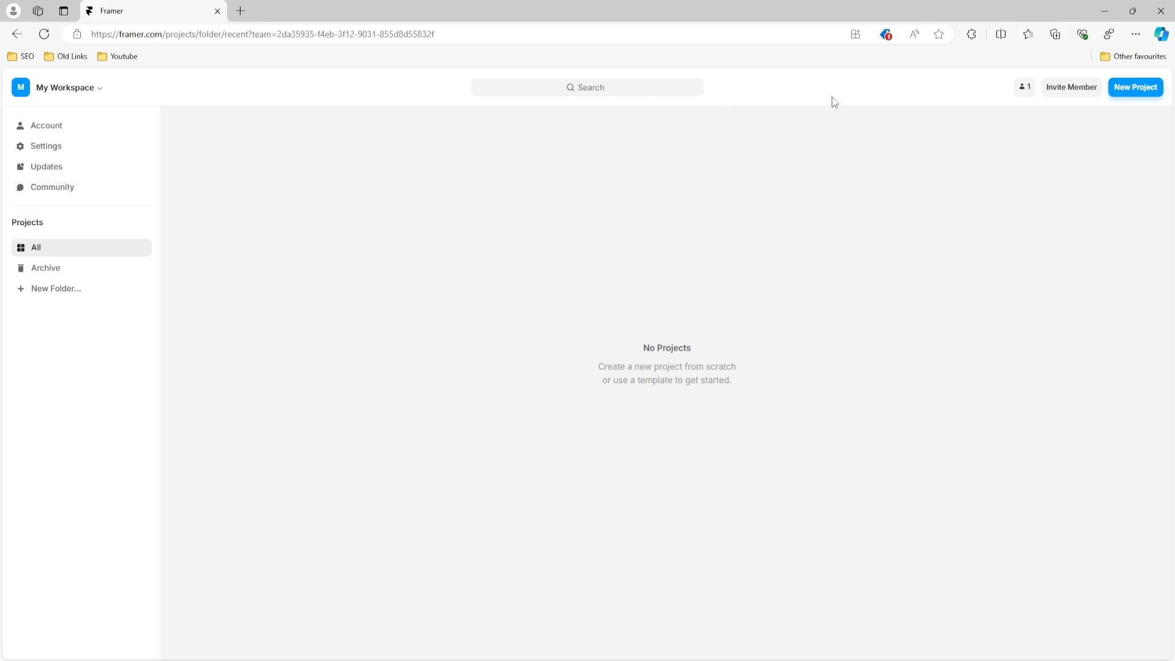
Step: Create a new blank Framer project
{"action": "left_click", "coordinate": [1132, 88]}
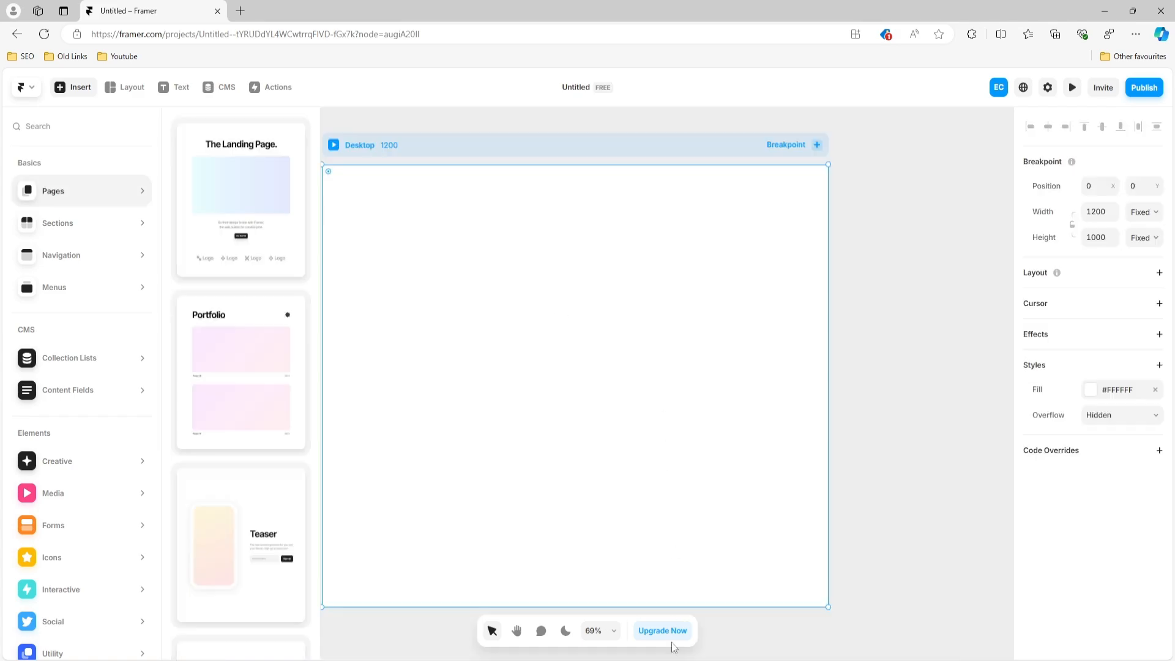
Step: Switch to the Figma website template and look over the whole Landing Page - 2 design
{"action": "mouse_move", "coordinate": [670, 658]}
{"action": "left_click", "coordinate": [670, 615]}
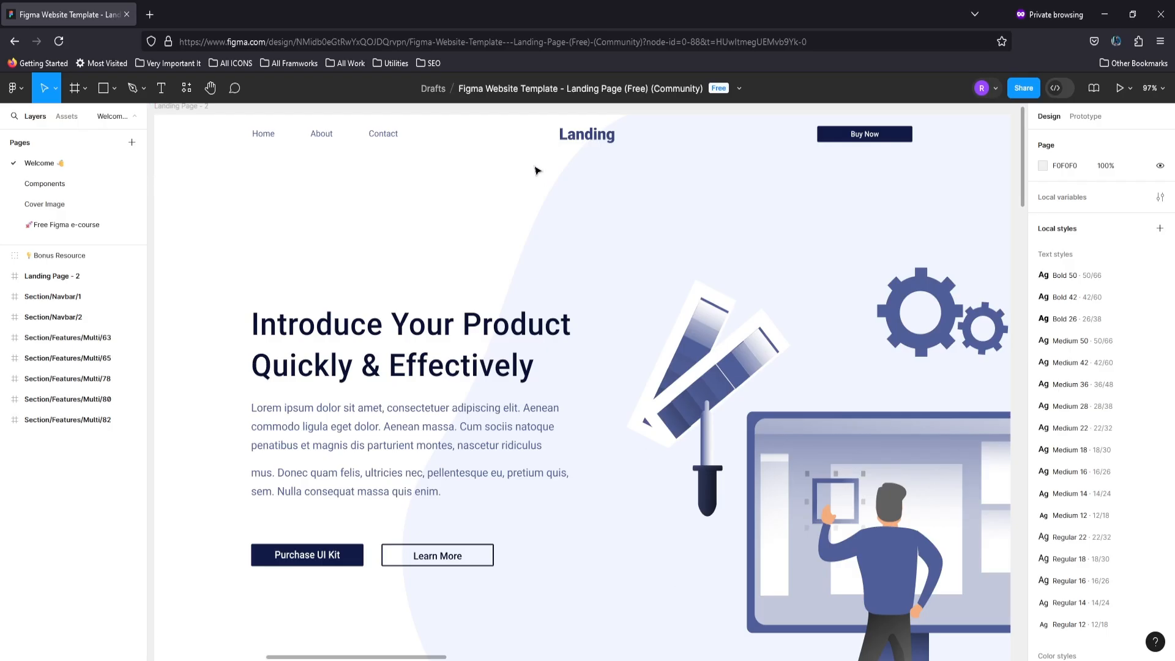
{"action": "scroll", "coordinate": [536, 170], "scroll_direction": "down", "scroll_amount": 15}
{"action": "scroll", "coordinate": [536, 170], "scroll_direction": "down", "scroll_amount": 15}
{"action": "scroll", "coordinate": [536, 170], "scroll_direction": "down", "scroll_amount": 5}
{"action": "scroll", "coordinate": [536, 170], "scroll_direction": "up", "scroll_amount": 15}
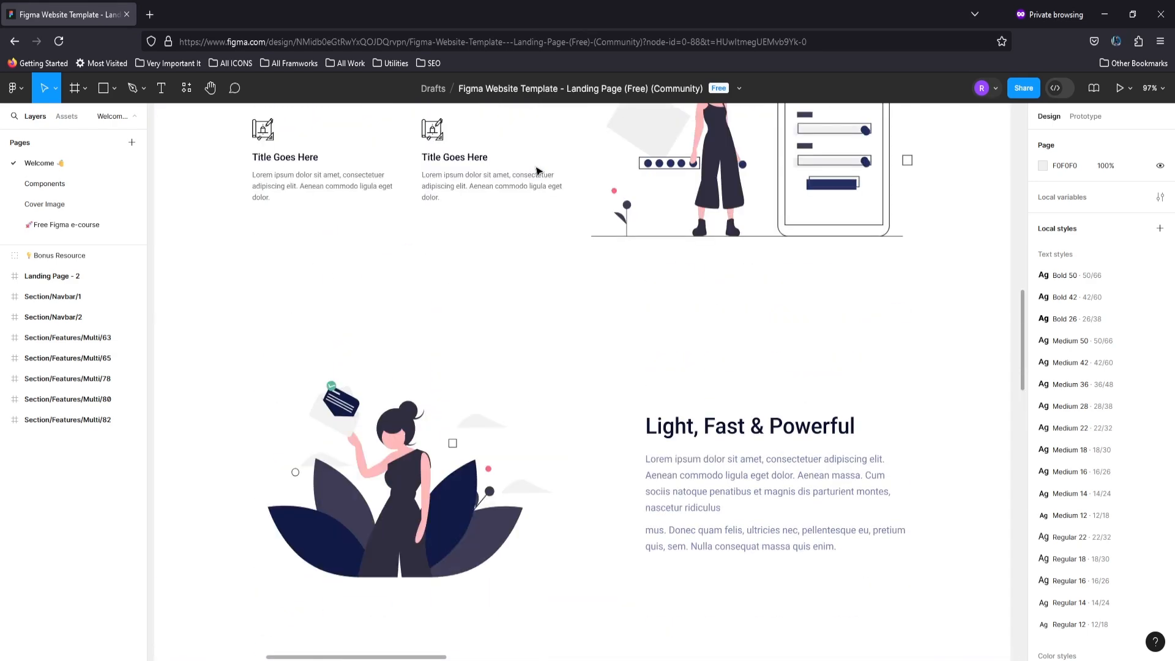
{"action": "scroll", "coordinate": [536, 170], "scroll_direction": "up", "scroll_amount": 10}
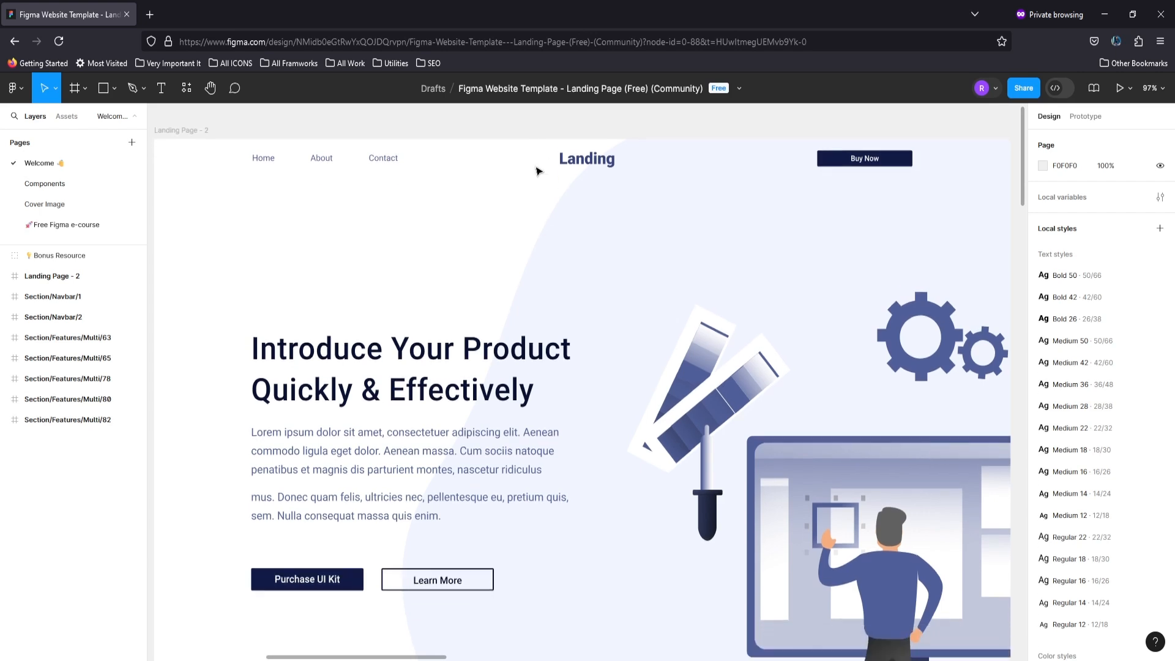
{"action": "scroll", "coordinate": [536, 170], "scroll_direction": "down", "scroll_amount": 1}
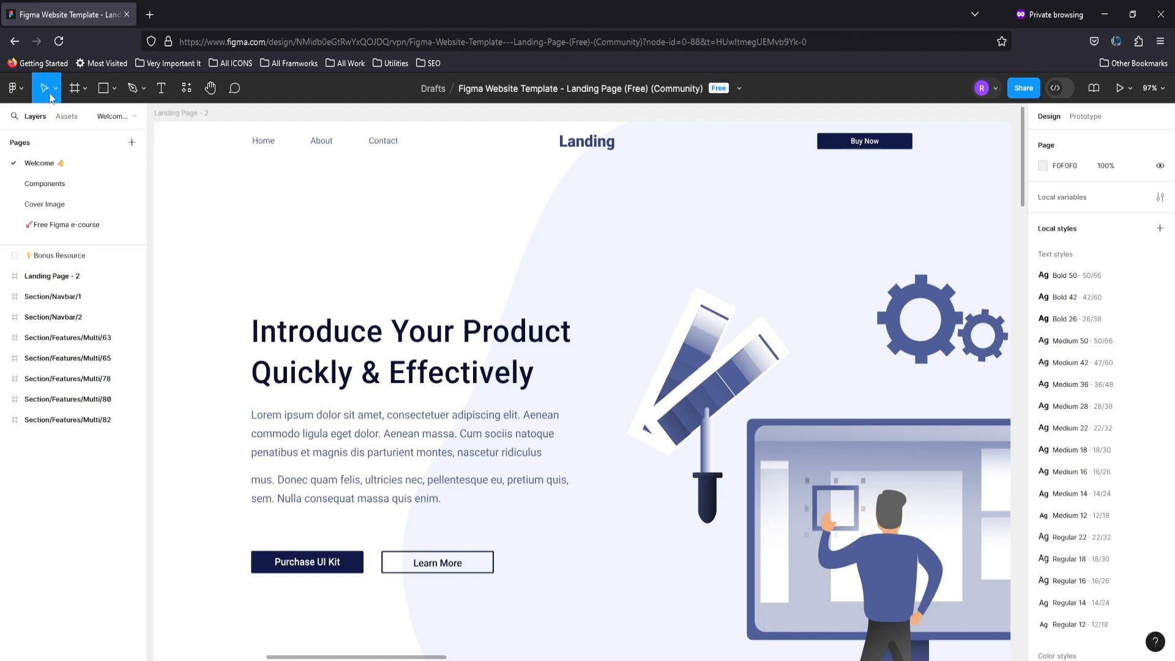
Step: Show the plugins available in the Figma file and open the full community plugin catalogue
{"action": "left_click", "coordinate": [183, 87]}
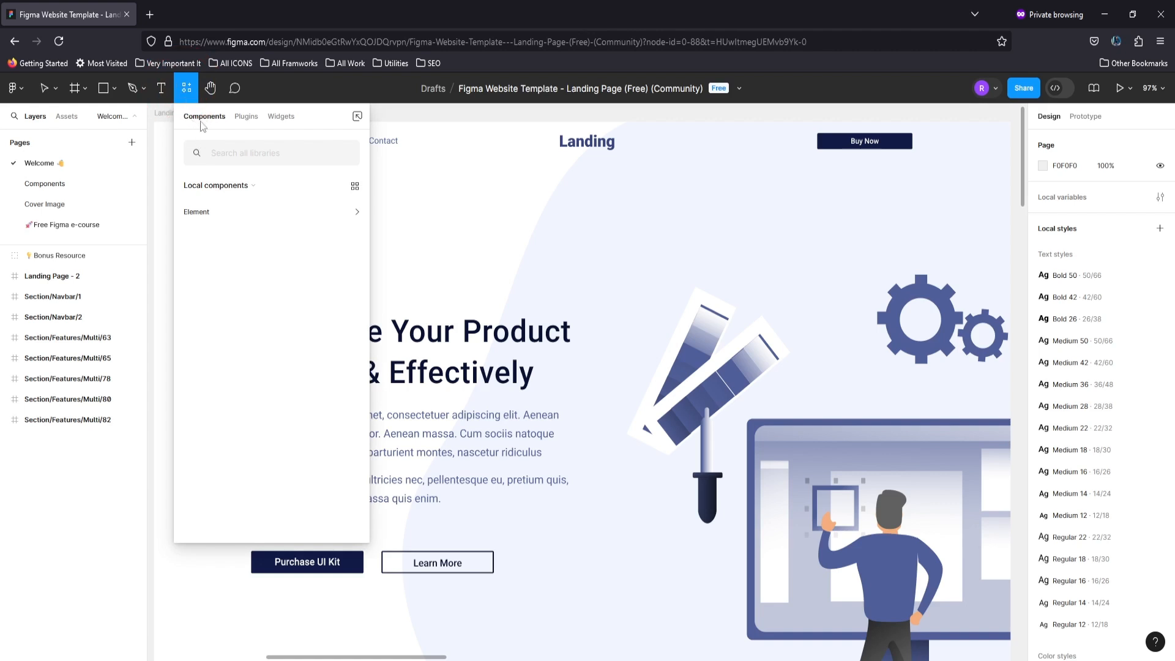
{"action": "left_click", "coordinate": [246, 121]}
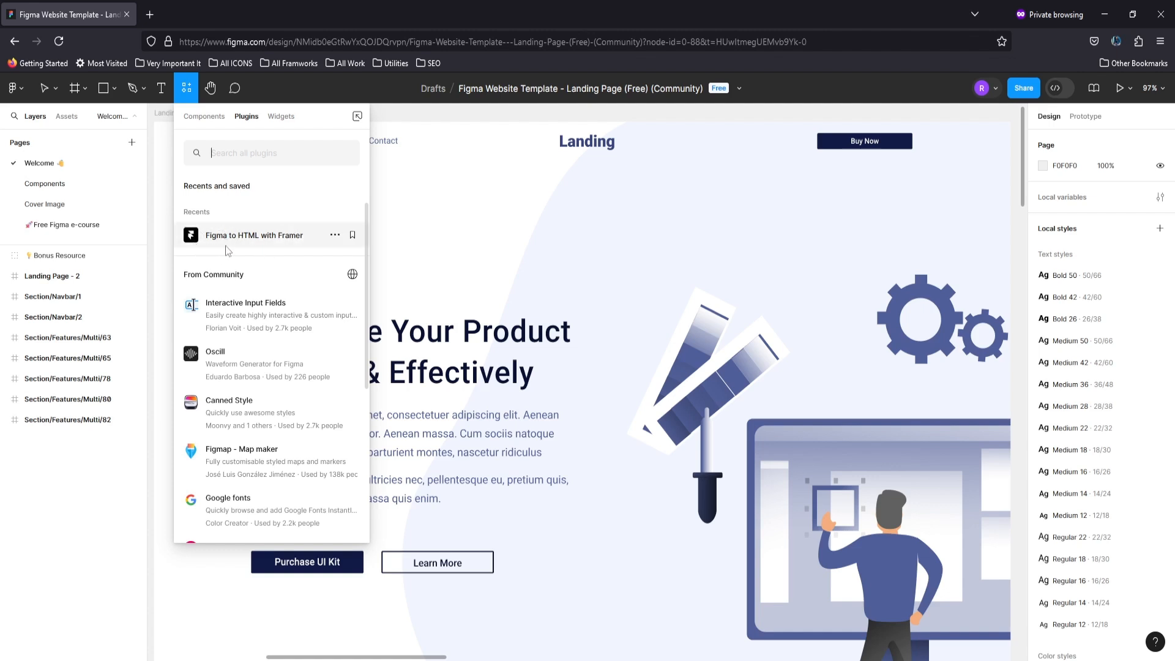
{"action": "left_click", "coordinate": [353, 275]}
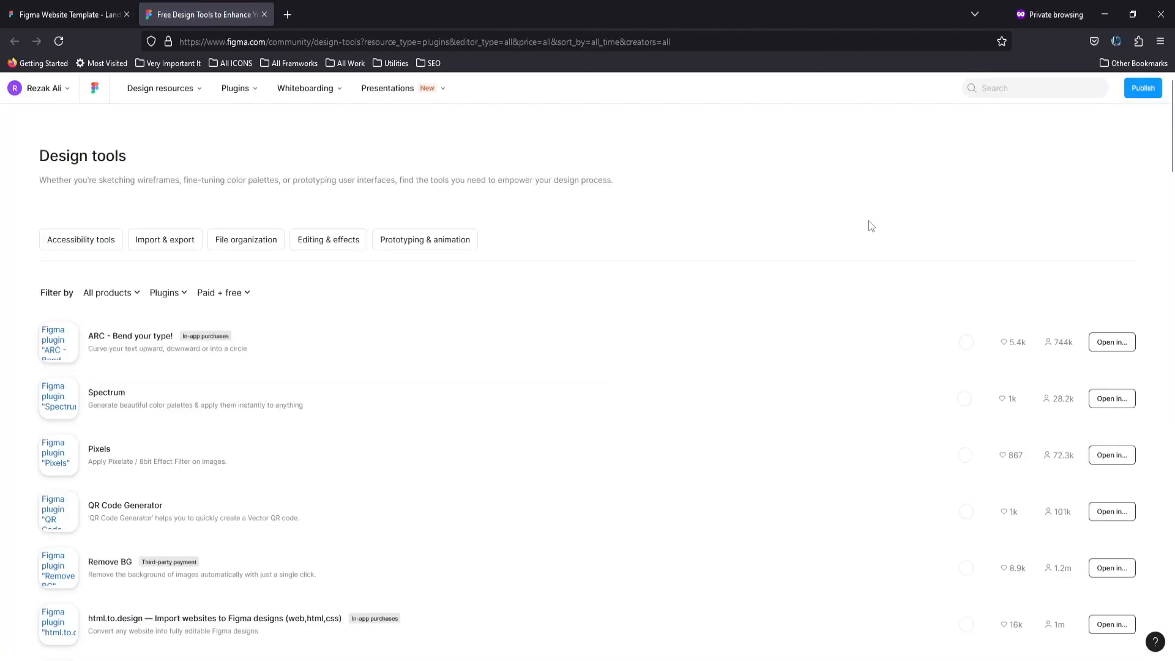
Step: Search the community plugins for framer
{"action": "left_click", "coordinate": [1022, 91]}
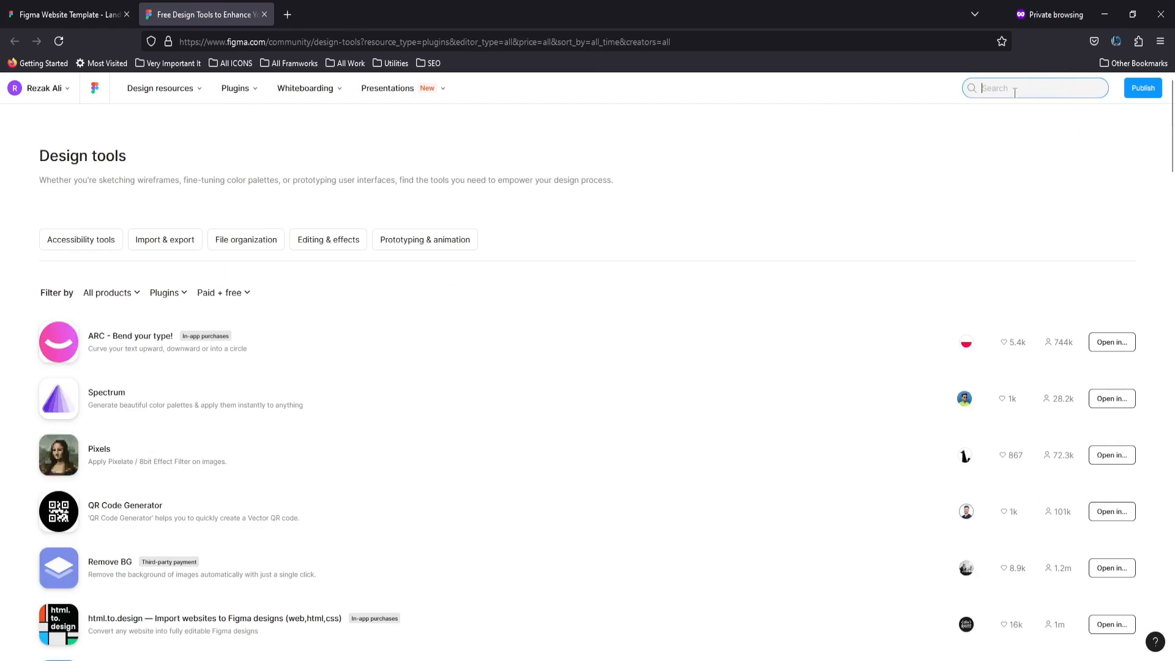
{"action": "type", "text": "fraqmer"}
{"action": "key", "text": "Left"}
{"action": "key", "text": "Left"}
{"action": "key", "text": "Left"}
{"action": "key", "text": "BackSpace"}
{"action": "key", "text": "End"}
{"action": "key", "text": "BackSpace"}
{"action": "type", "text": "r"}
{"action": "key", "text": "Return"}
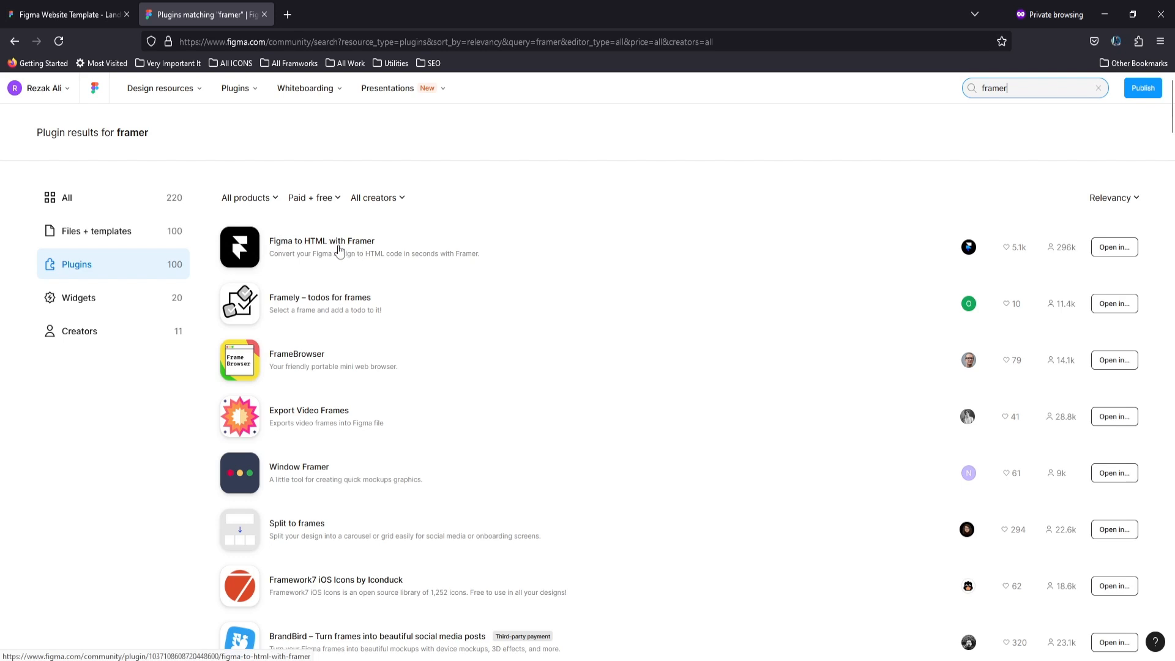
Step: Check which files the Figma to HTML with Framer plugin can be opened in, and return to the website template file
{"action": "left_click", "coordinate": [1121, 248]}
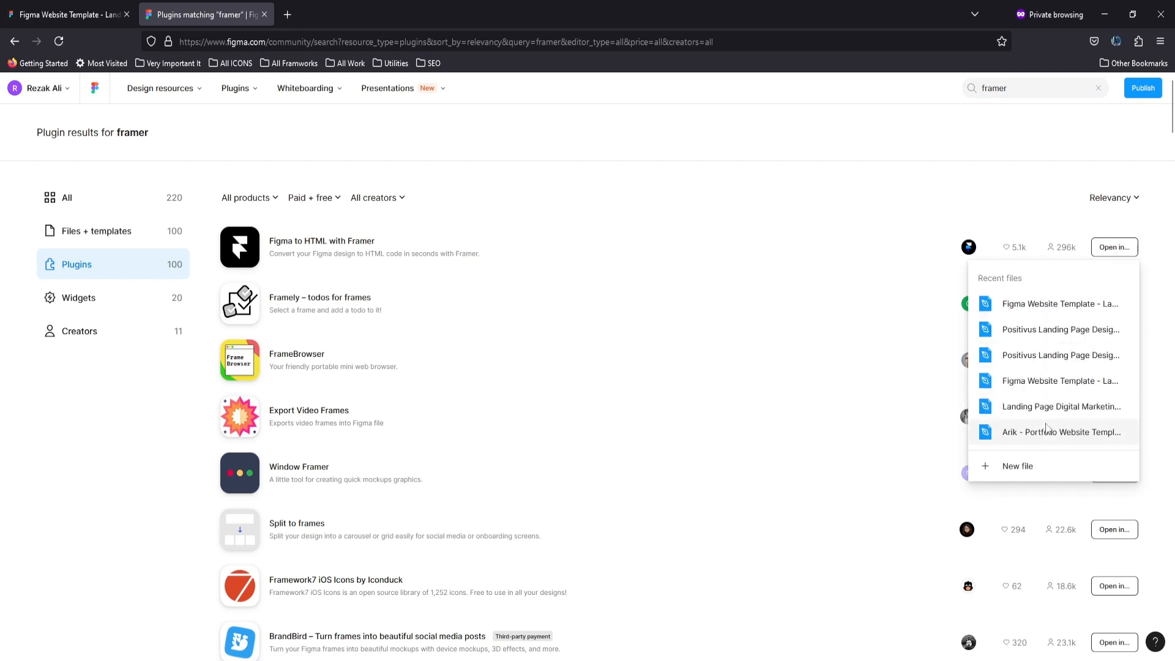
{"action": "left_click", "coordinate": [1088, 232]}
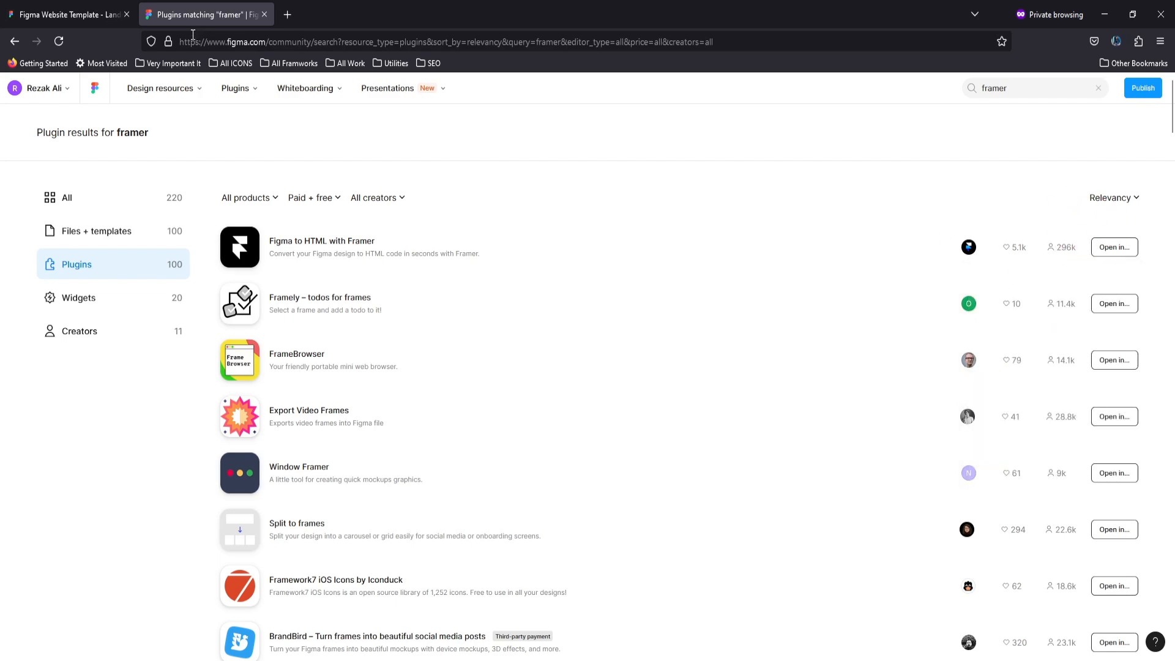
{"action": "left_click", "coordinate": [68, 14]}
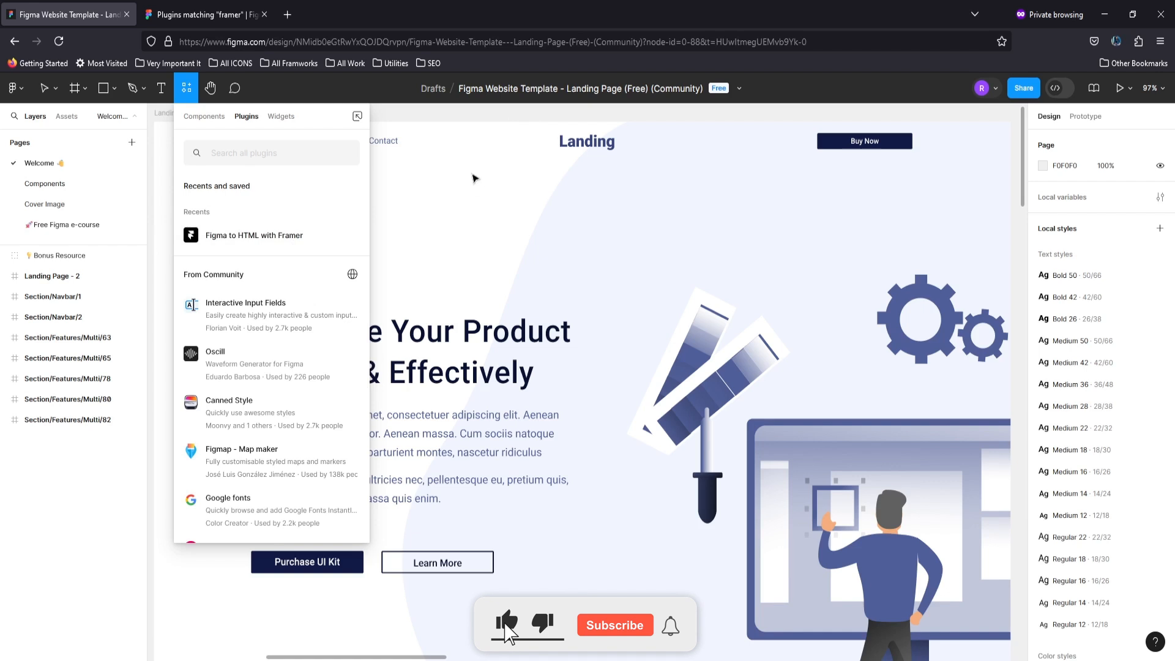
{"action": "key", "text": "Escape"}
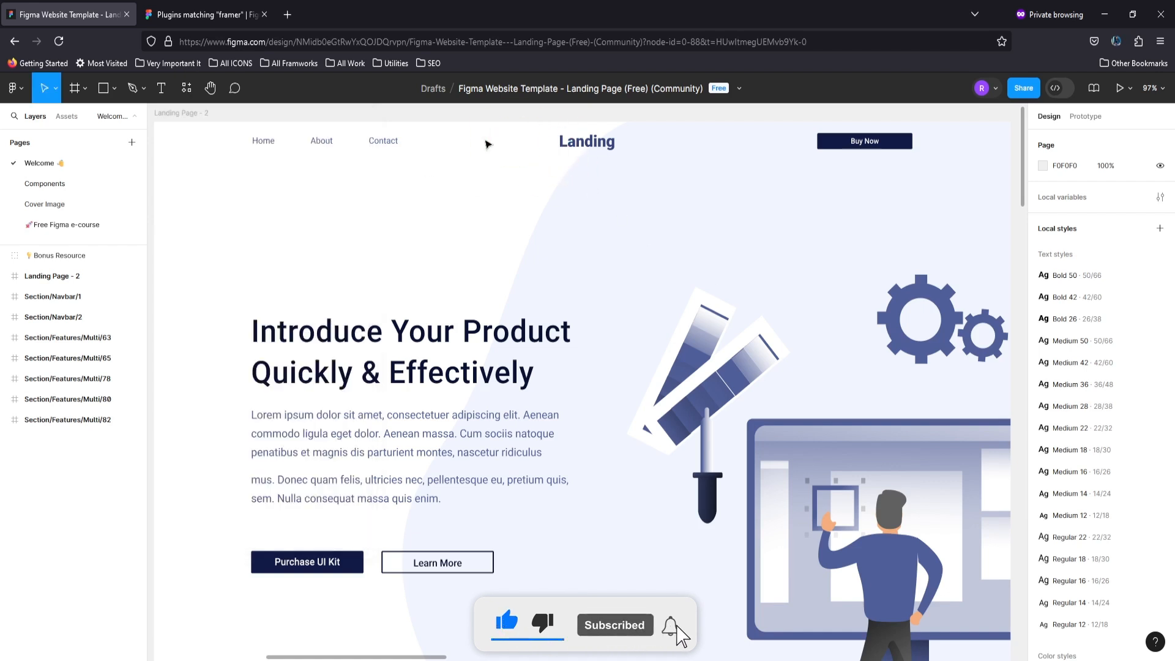
{"action": "left_click", "coordinate": [67, 116]}
{"action": "left_click", "coordinate": [14, 116]}
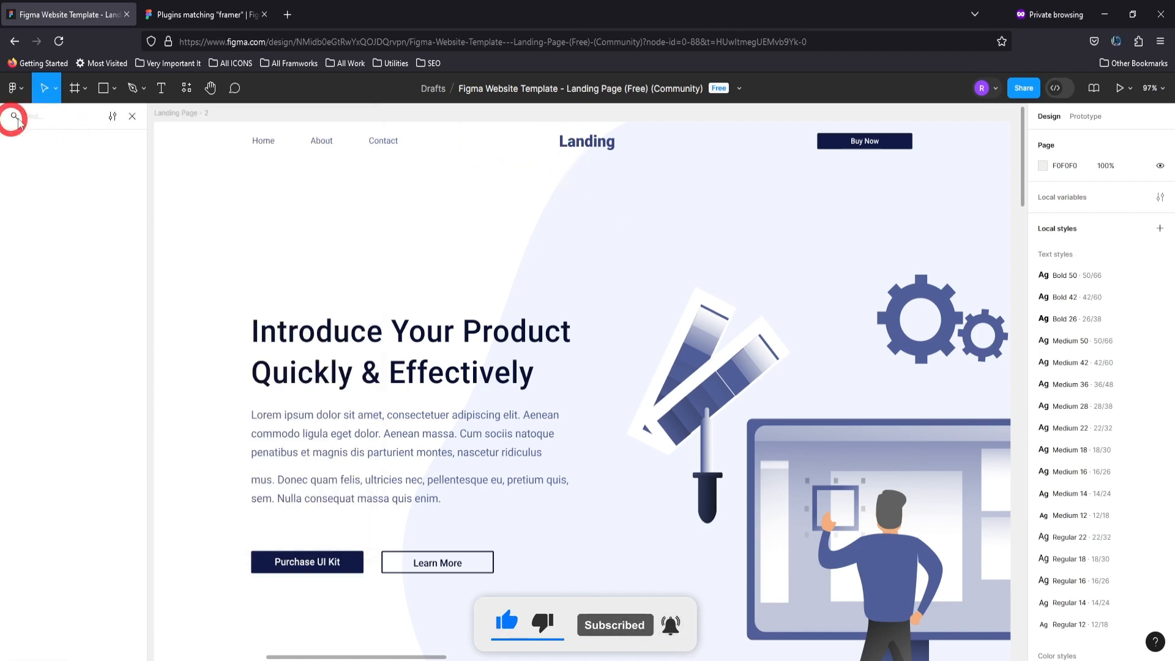
{"action": "left_click", "coordinate": [132, 117]}
{"action": "left_click", "coordinate": [67, 118]}
{"action": "left_click", "coordinate": [40, 118]}
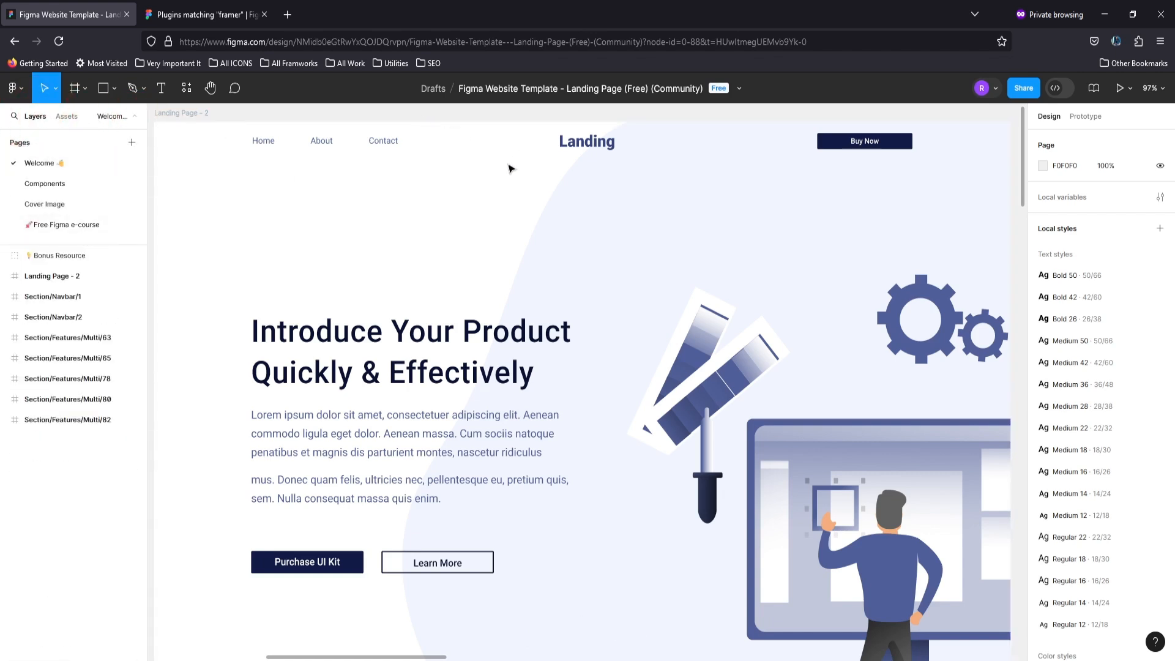
Step: Select the Nav group of Landing Page - 2 and copy it to the clipboard with the Figma to HTML with Framer plugin
{"action": "left_click", "coordinate": [603, 150]}
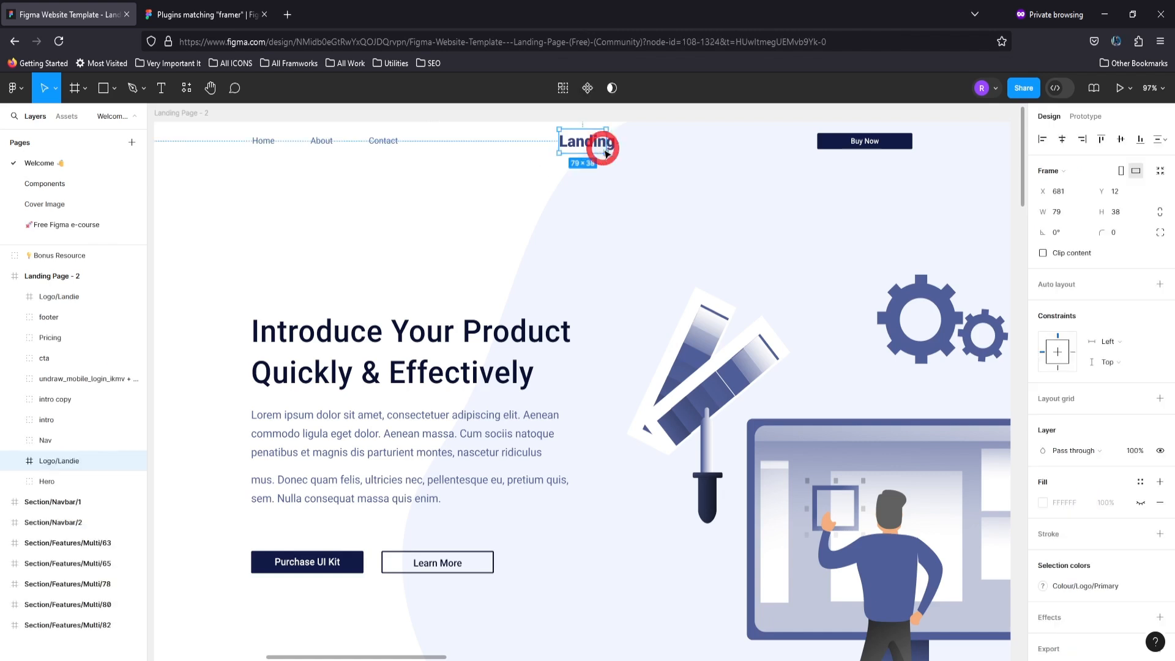
{"action": "left_click", "coordinate": [46, 440]}
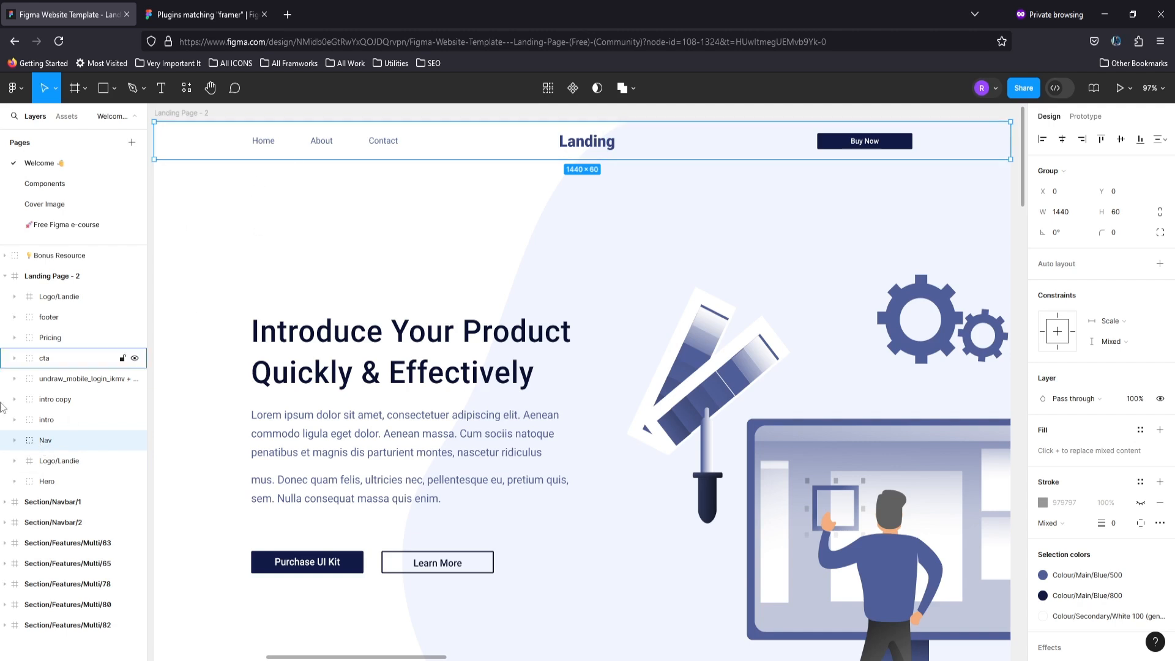
{"action": "left_click", "coordinate": [188, 89]}
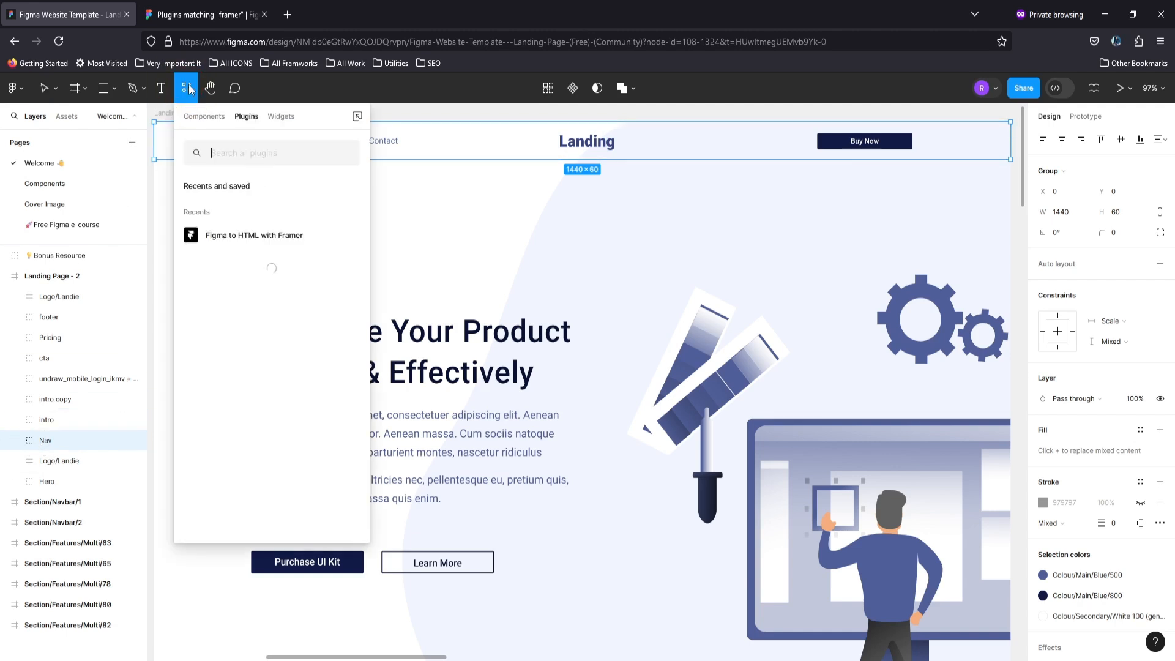
{"action": "left_click", "coordinate": [256, 238]}
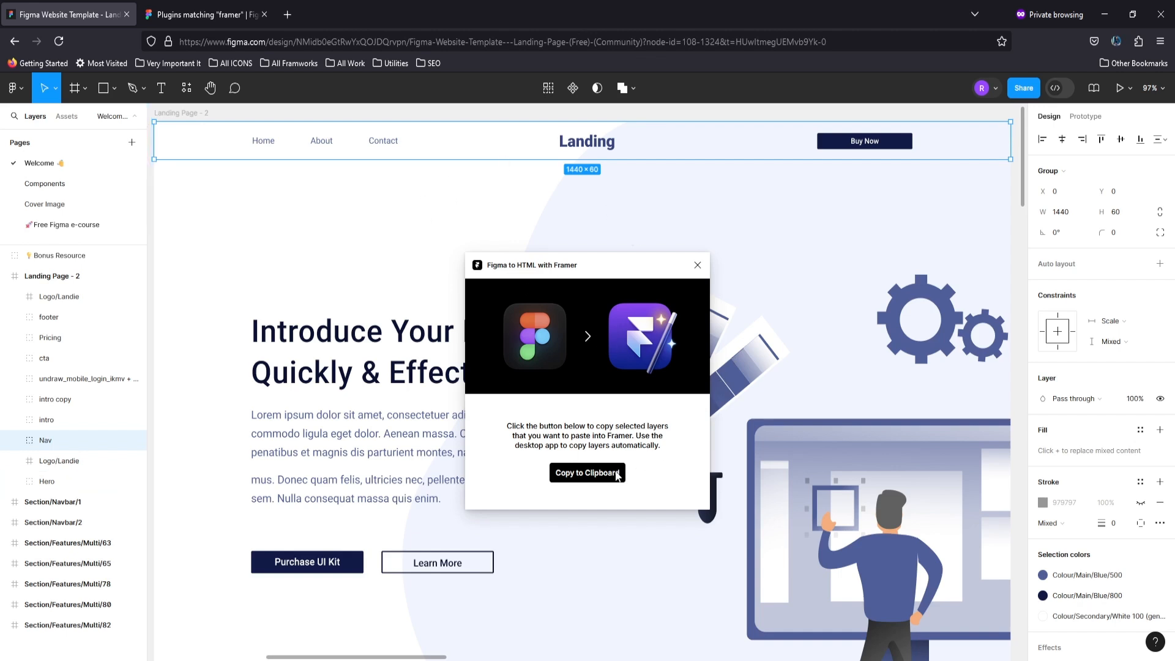
{"action": "left_click", "coordinate": [589, 473]}
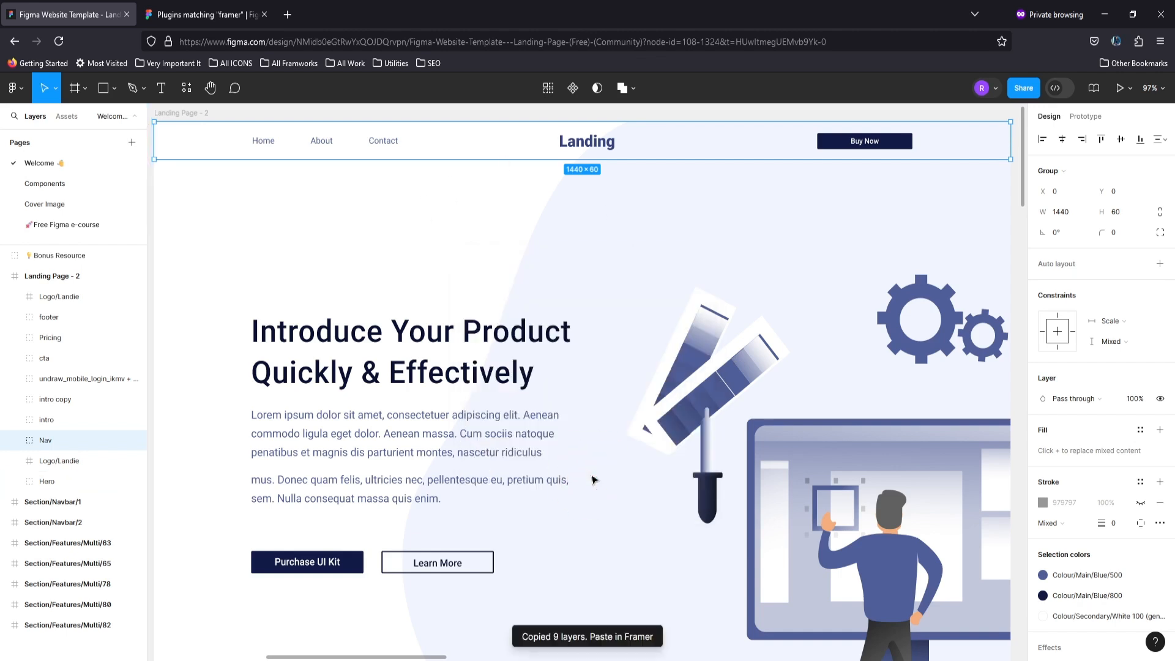
Step: Switch to the Framer project, dismiss the insert options and select the empty Desktop breakpoint
{"action": "mouse_move", "coordinate": [648, 660]}
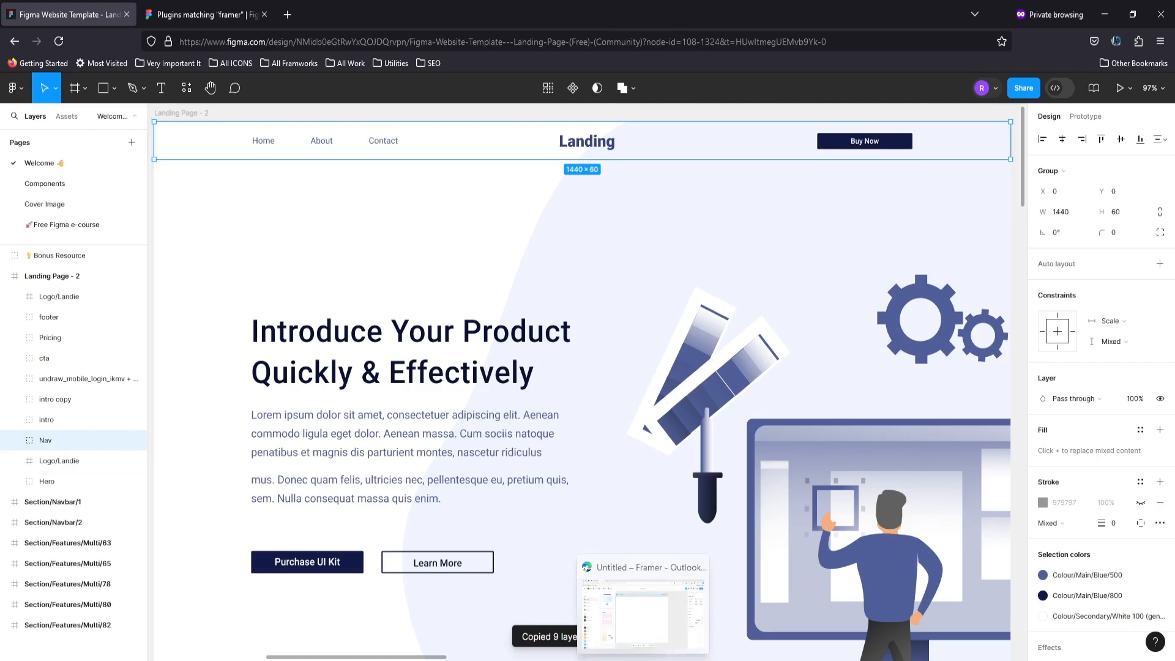
{"action": "left_click", "coordinate": [643, 612]}
{"action": "left_click", "coordinate": [451, 365]}
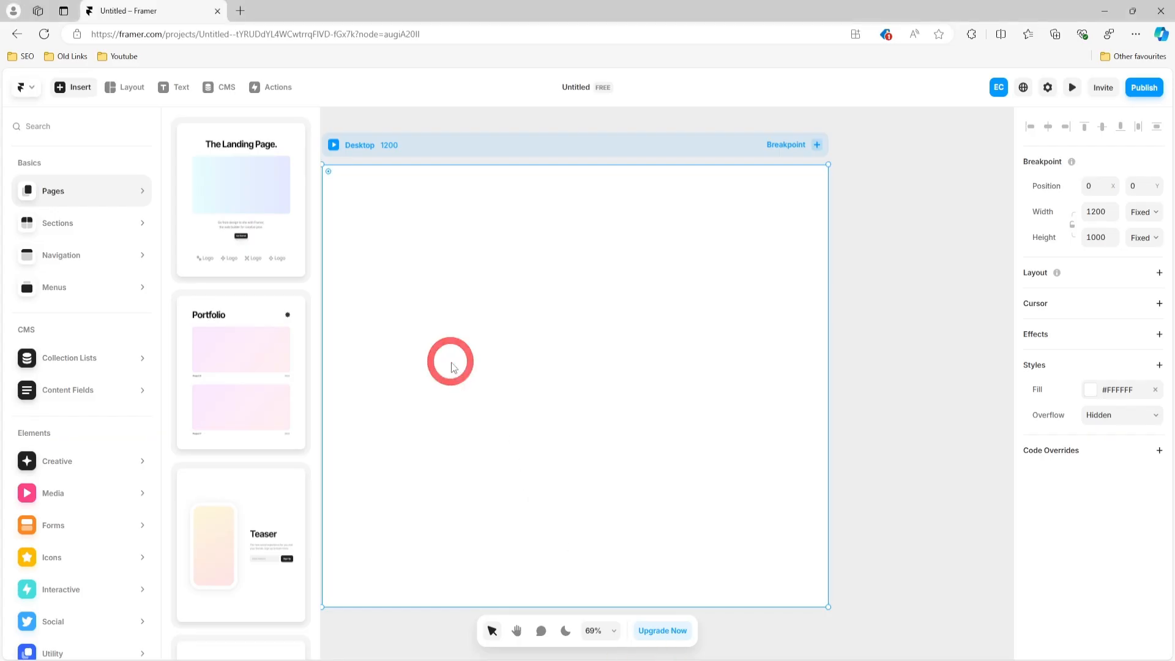
{"action": "left_click", "coordinate": [417, 190]}
{"action": "left_click", "coordinate": [80, 90]}
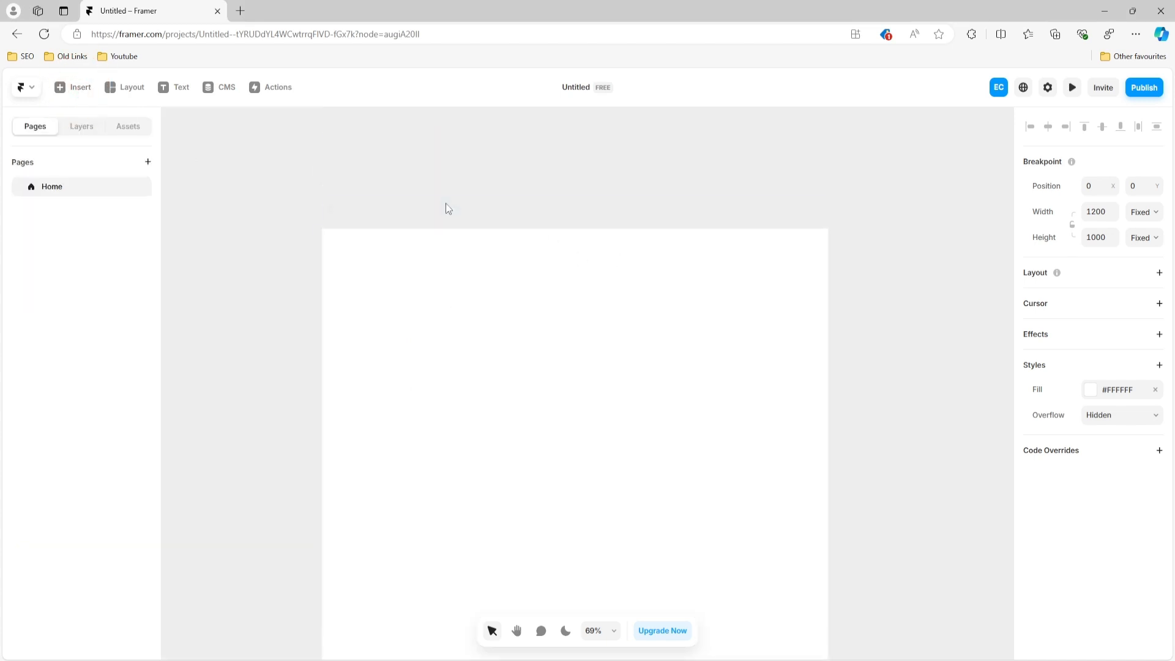
{"action": "left_click", "coordinate": [423, 222]}
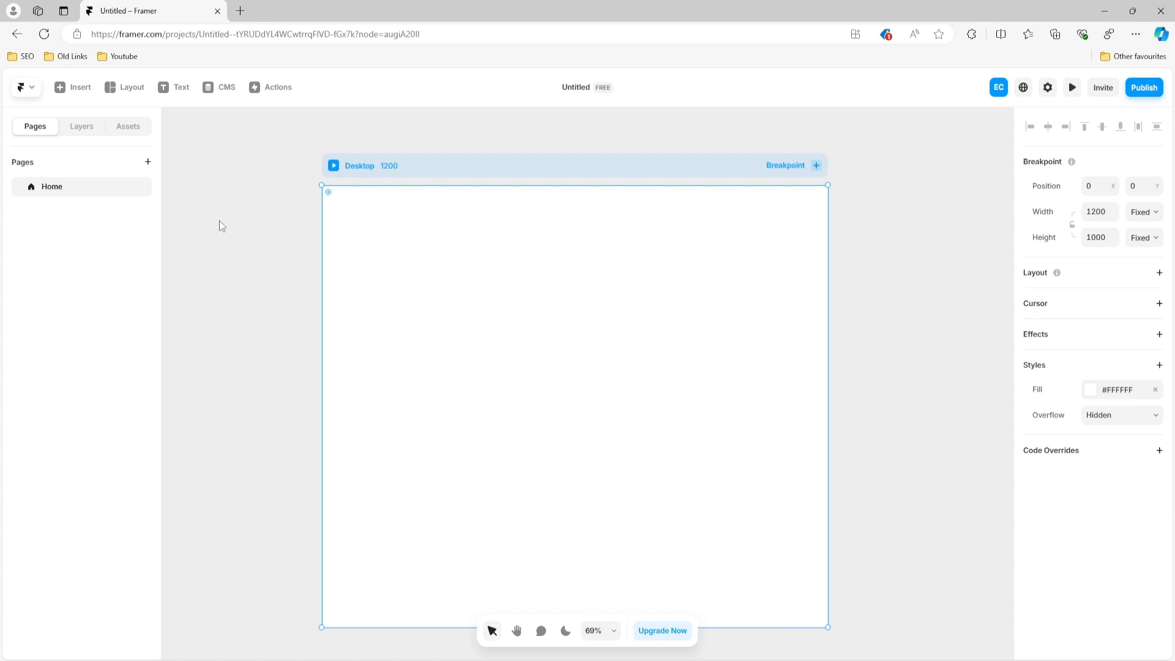
Step: Try pasting the copied Nav group into the Desktop breakpoint, and undo the paste
{"action": "key", "text": "ctrl+v"}
{"action": "key", "text": "ctrl+v"}
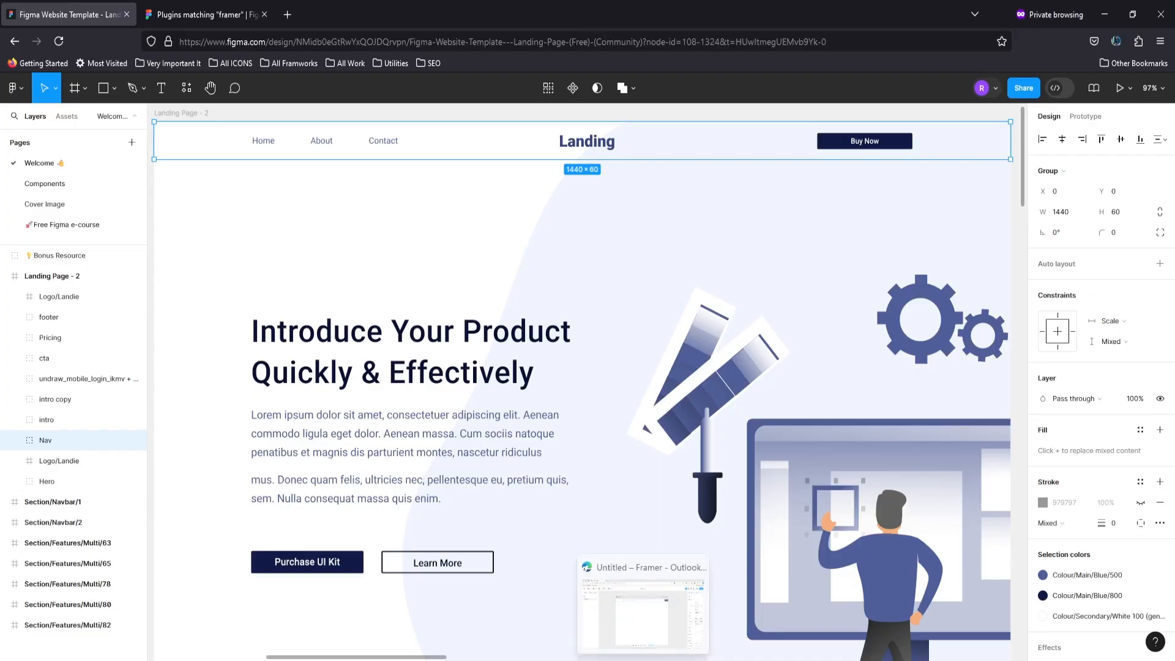
{"action": "left_click", "coordinate": [642, 658]}
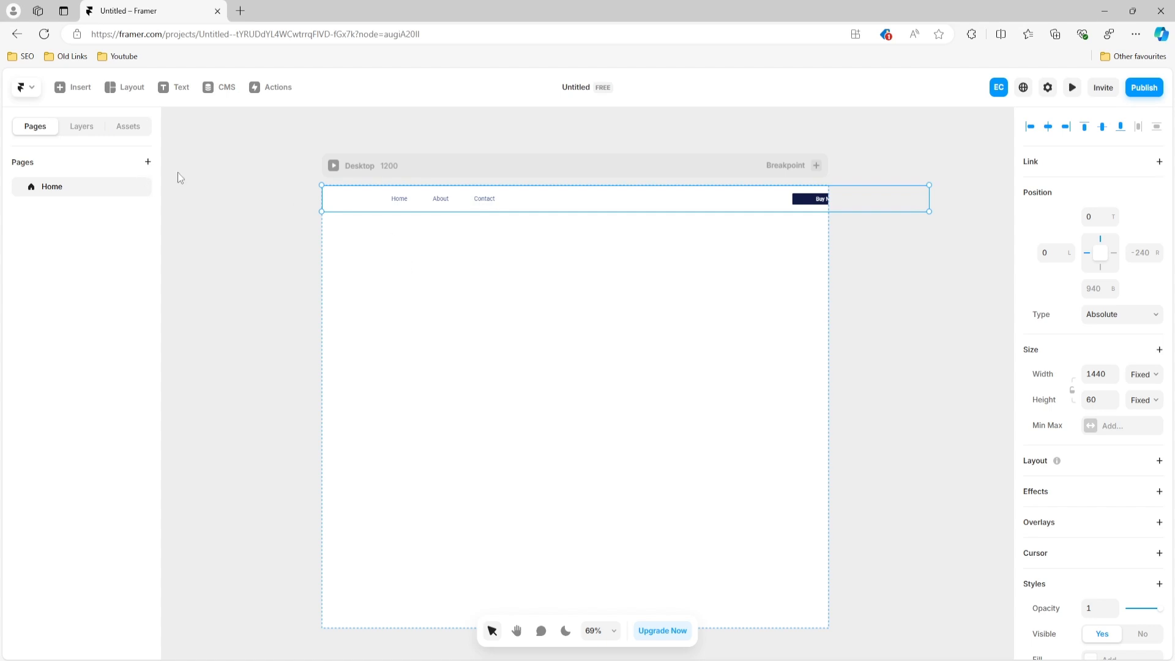
{"action": "key", "text": "ctrl+z"}
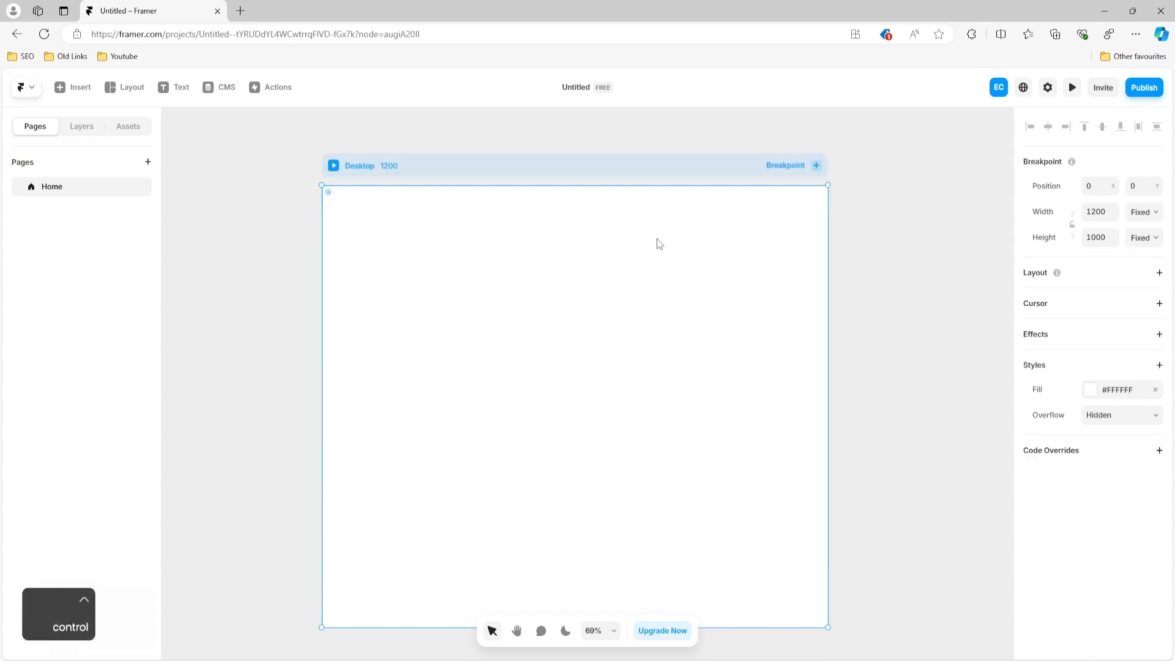
Step: Set the Desktop breakpoint's width to 1440
{"action": "double_click", "coordinate": [387, 164]}
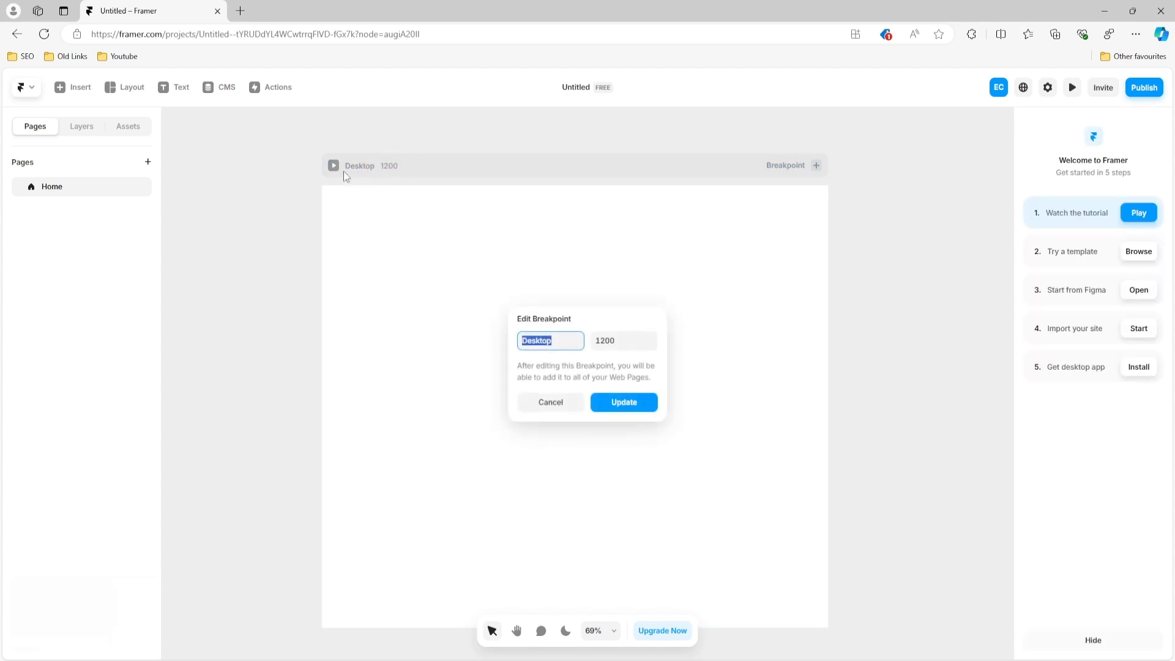
{"action": "left_click", "coordinate": [623, 340]}
{"action": "type", "text": "1"}
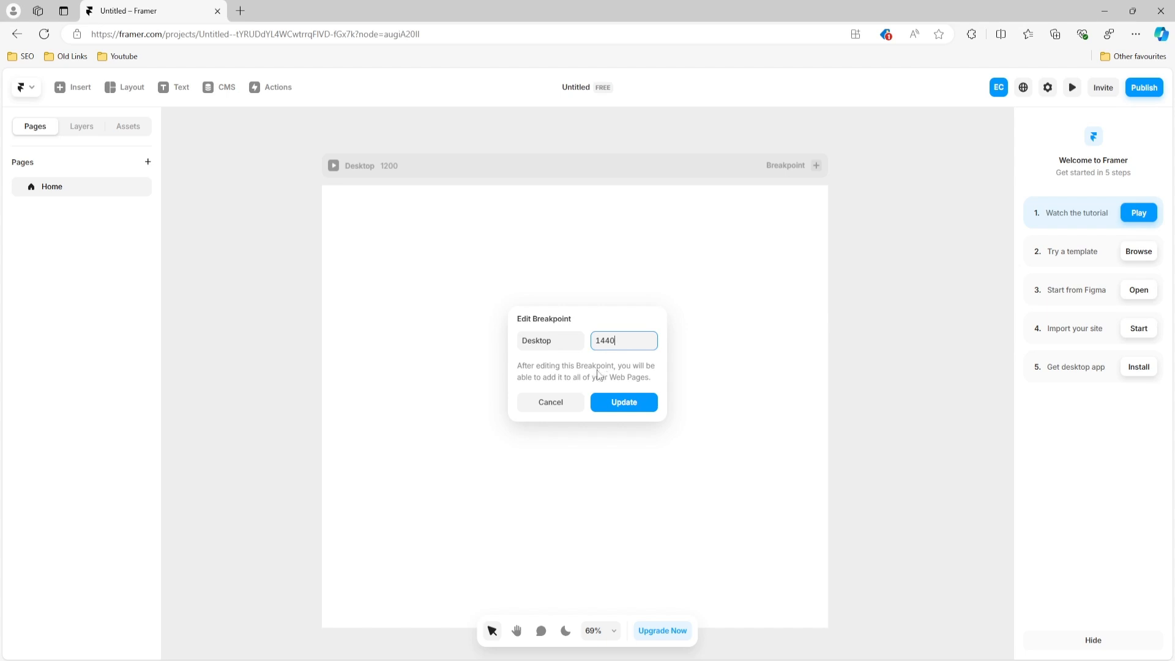
{"action": "left_click", "coordinate": [634, 404]}
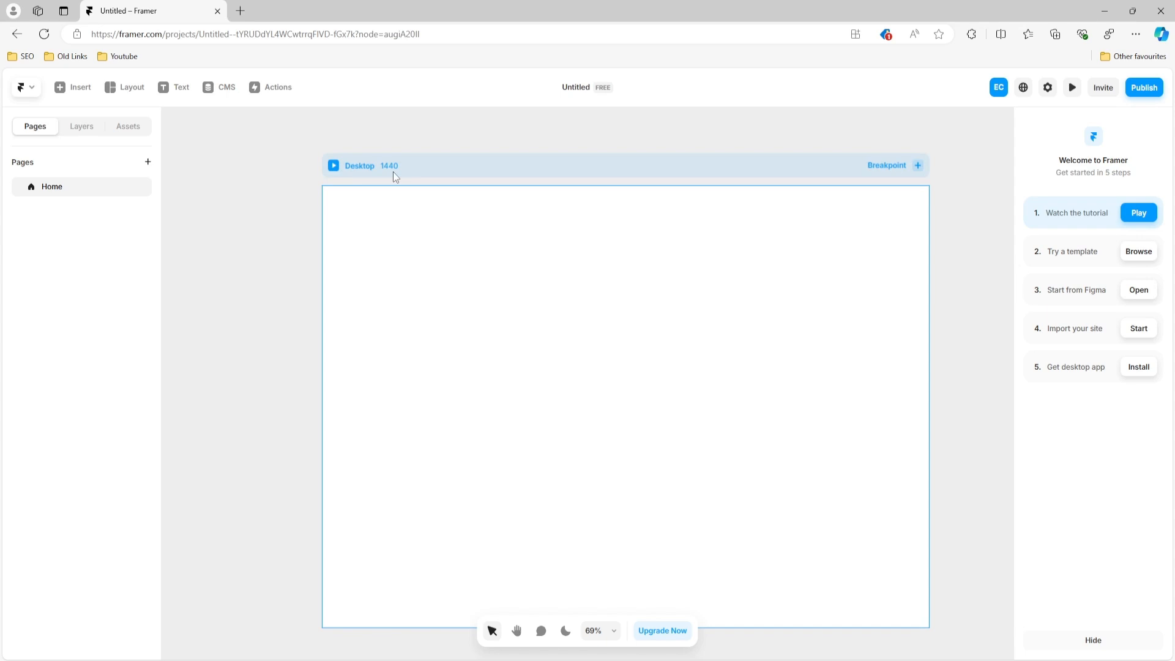
{"action": "left_click", "coordinate": [583, 139]}
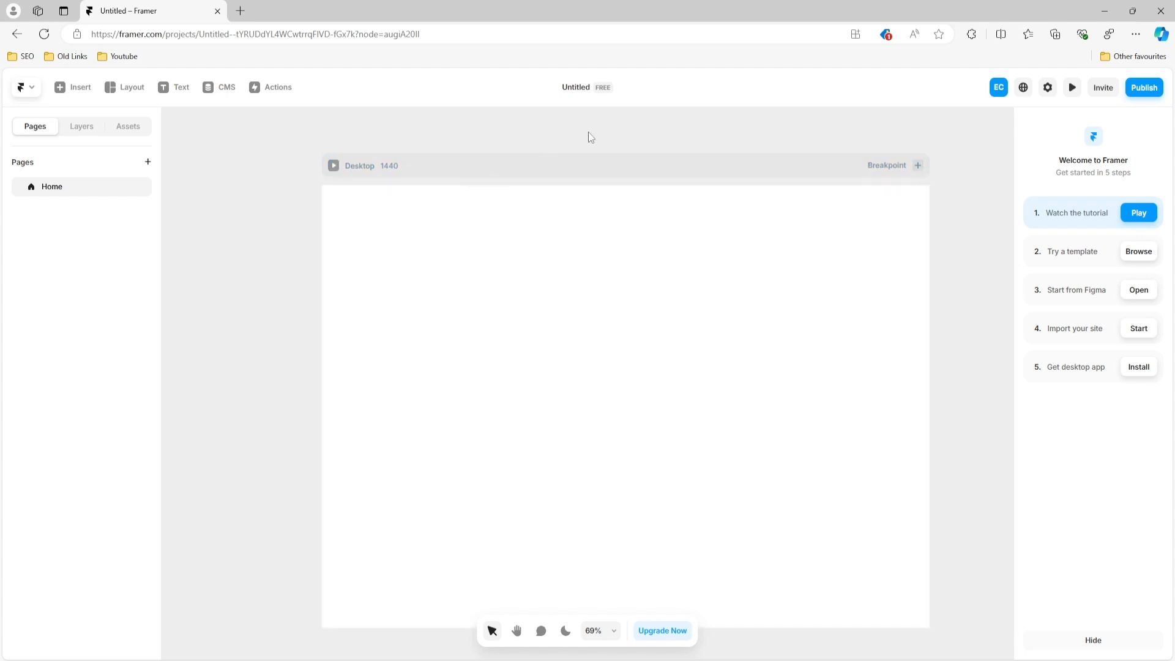
Step: Paste the copied Nav group into the Desktop layer of the Home page
{"action": "left_click", "coordinate": [68, 131]}
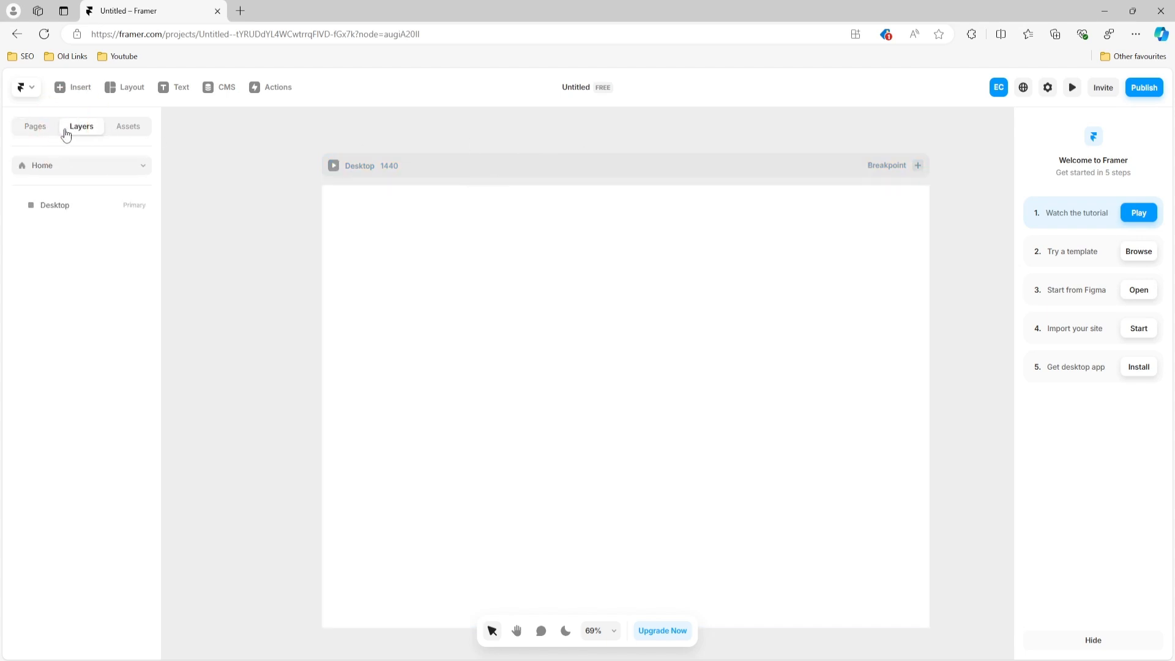
{"action": "left_click", "coordinate": [72, 208]}
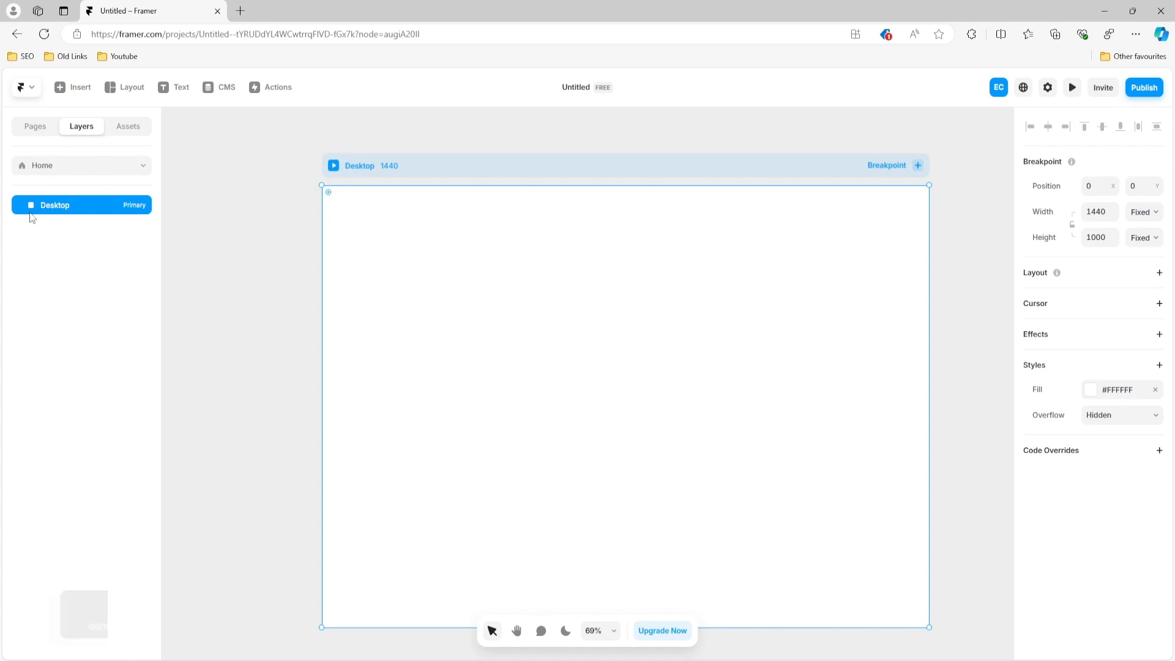
{"action": "key", "text": "ctrl+v"}
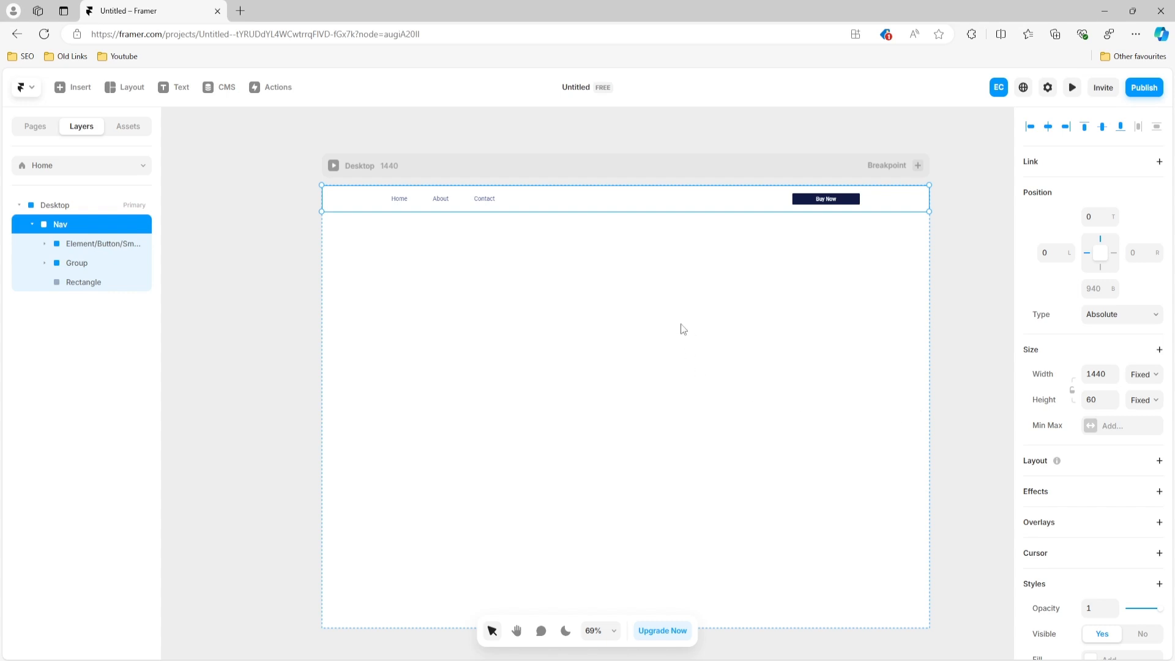
{"action": "left_click", "coordinate": [569, 337]}
{"action": "left_click", "coordinate": [593, 204]}
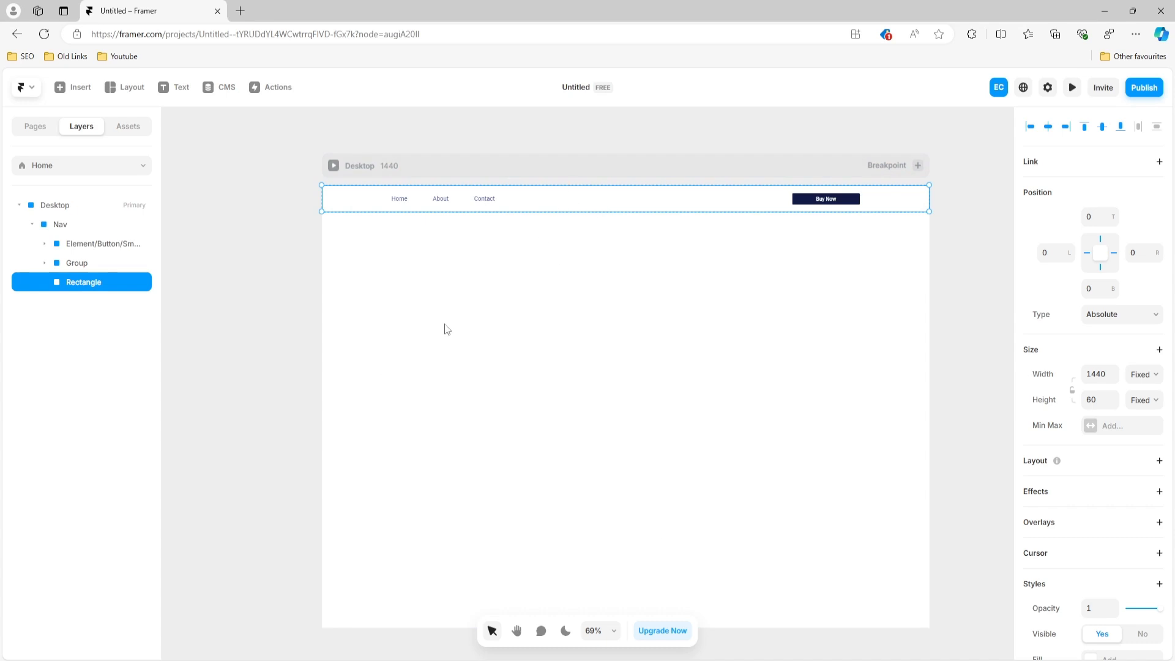
Step: Switch to the Figma template and move the Logo/Landie frame into the Nav group, between Group and Rectangle
{"action": "mouse_move", "coordinate": [670, 658]}
{"action": "left_click", "coordinate": [670, 615]}
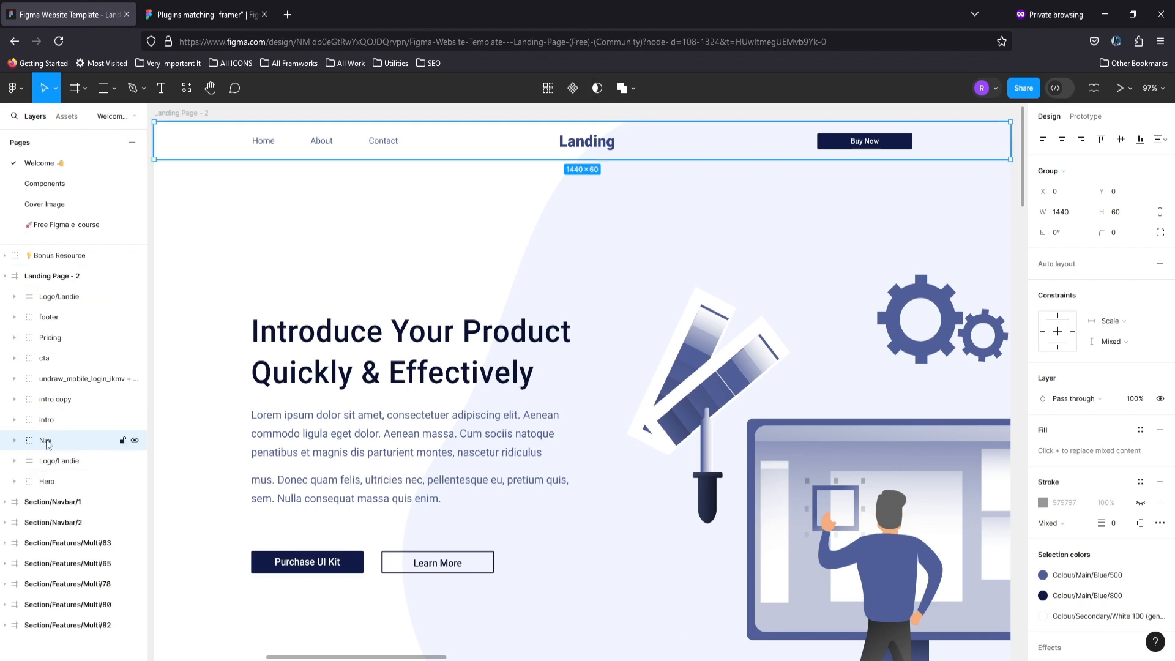
{"action": "left_click", "coordinate": [46, 463]}
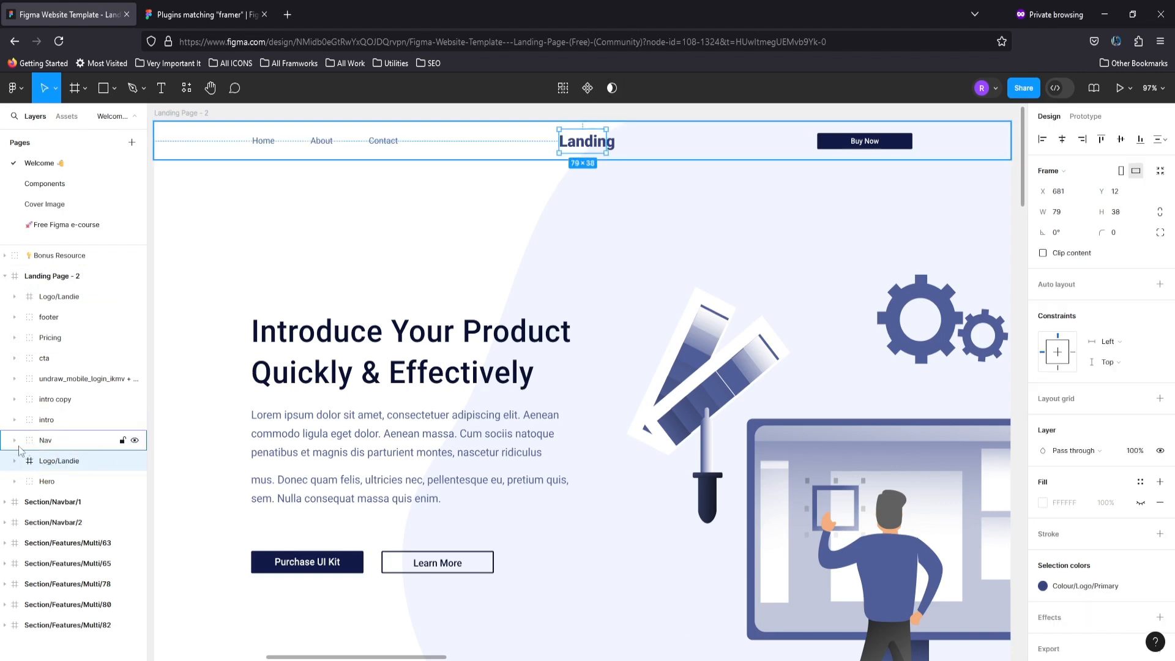
{"action": "left_click", "coordinate": [14, 440]}
{"action": "left_click_drag", "start_coordinate": [52, 523], "coordinate": [69, 498]}
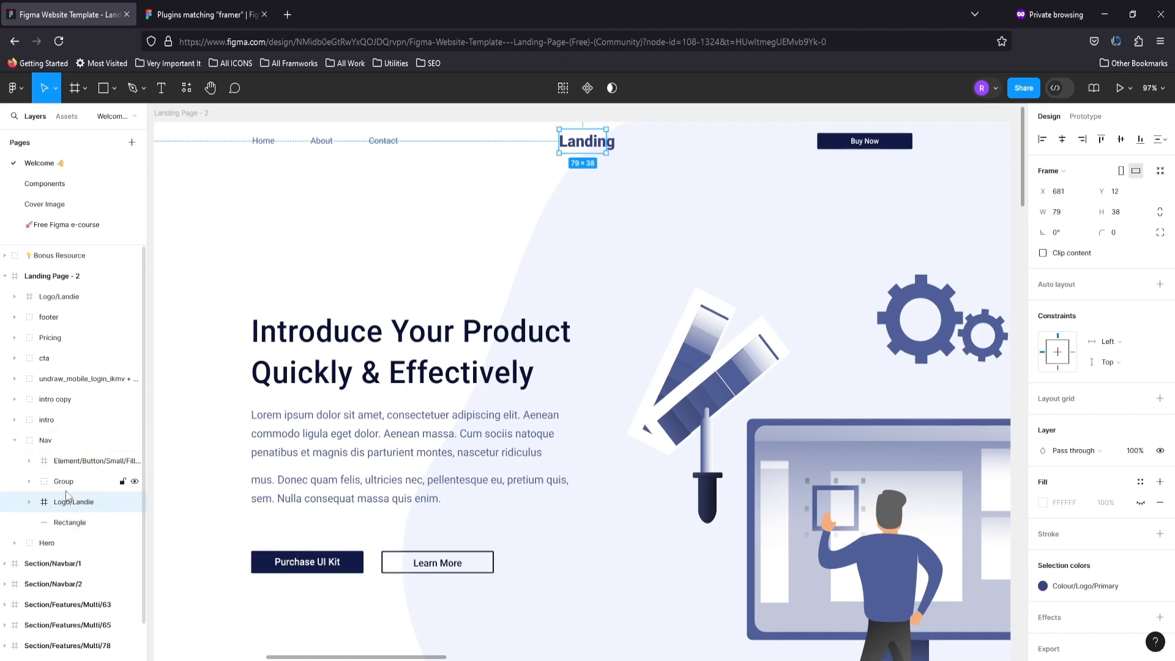
{"action": "left_click", "coordinate": [15, 441]}
Step: Copy the whole Nav group to the clipboard with the Figma to HTML with Framer plugin
{"action": "left_click", "coordinate": [88, 444]}
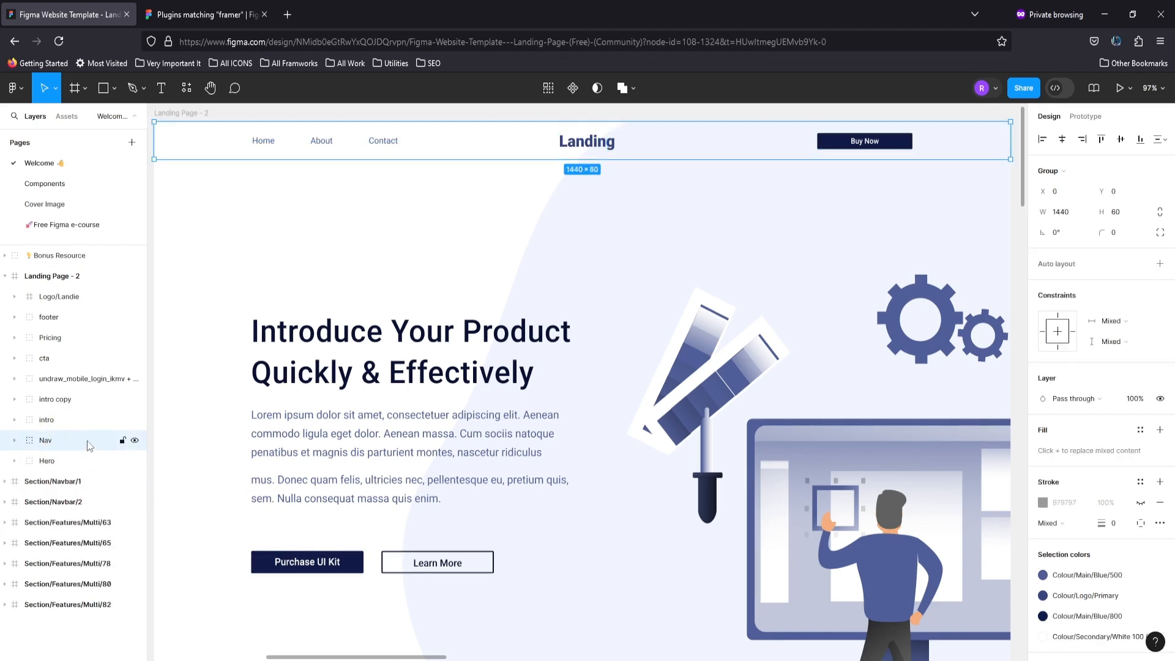
{"action": "key", "text": "ctrl"}
{"action": "left_click", "coordinate": [186, 87]}
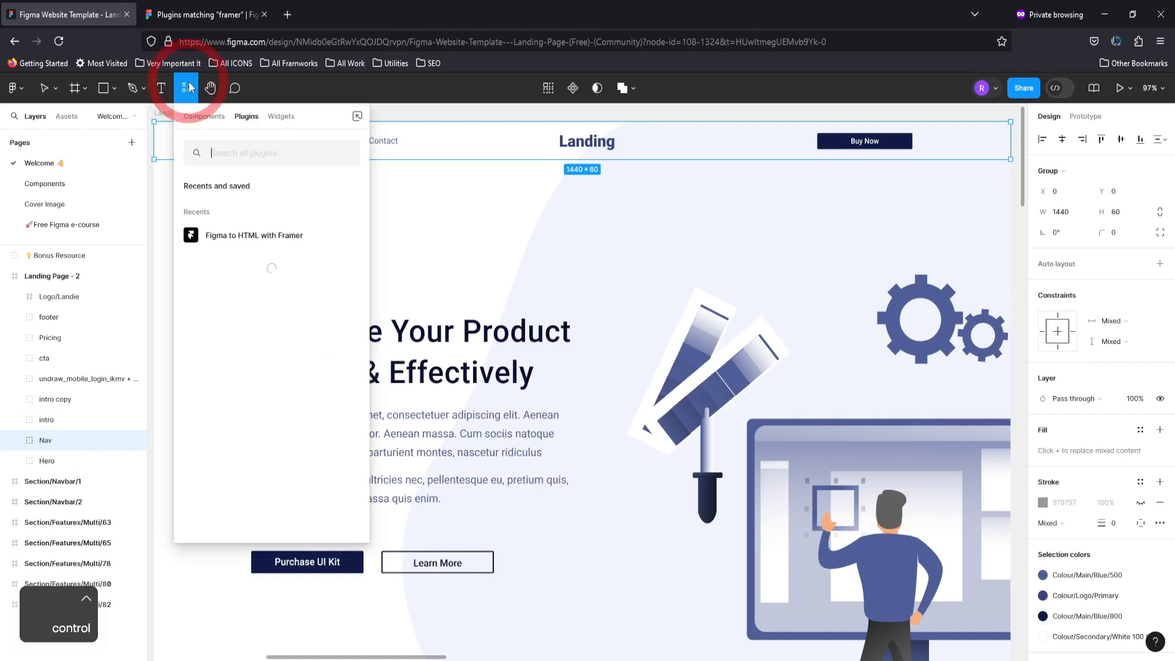
{"action": "left_click", "coordinate": [209, 236]}
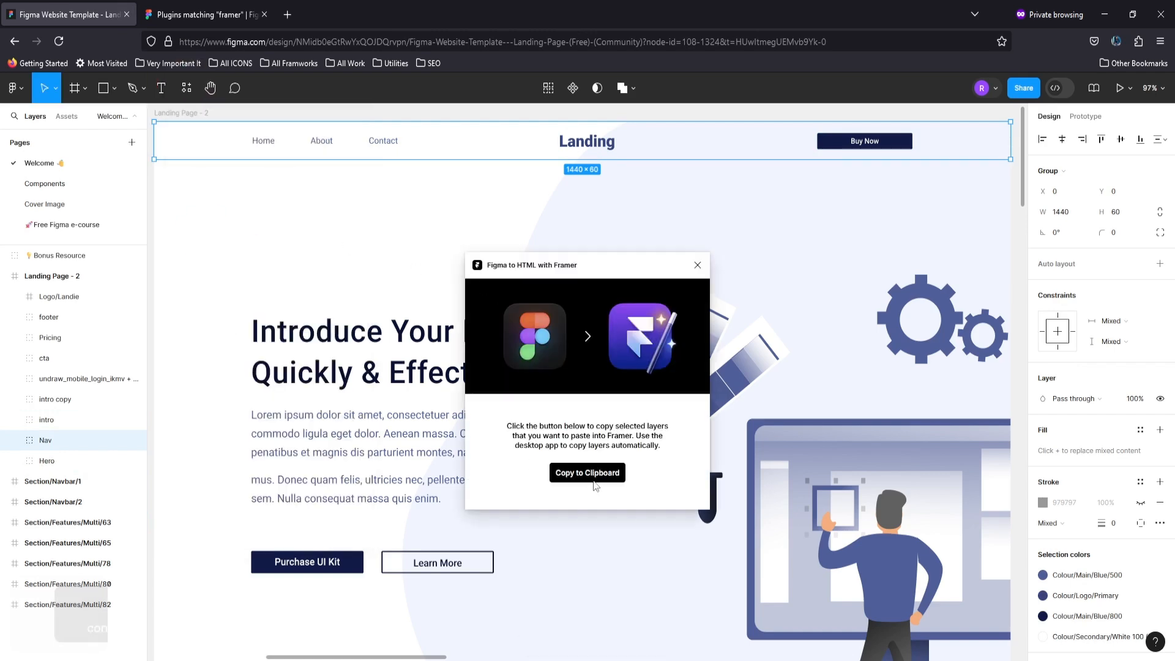
{"action": "left_click", "coordinate": [592, 478]}
Step: Switch to the Framer project, undo the earlier Nav paste and paste the newly copied Nav into the Desktop layer
{"action": "left_click", "coordinate": [1108, 12]}
{"action": "left_click", "coordinate": [691, 330]}
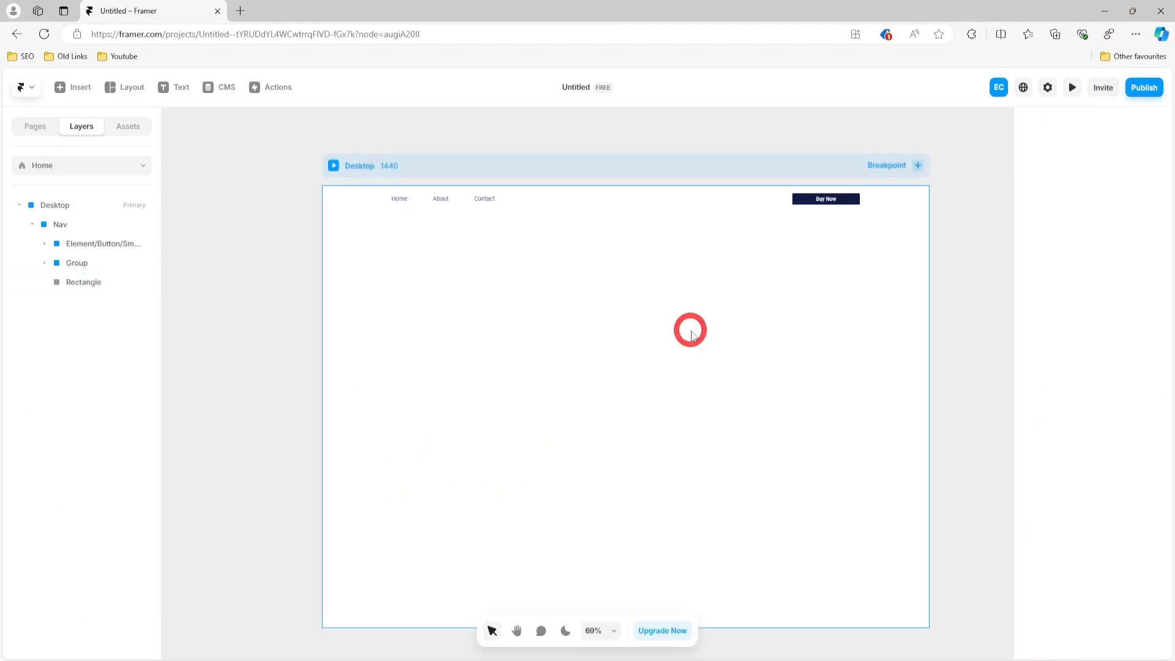
{"action": "key", "text": "ctrl+z"}
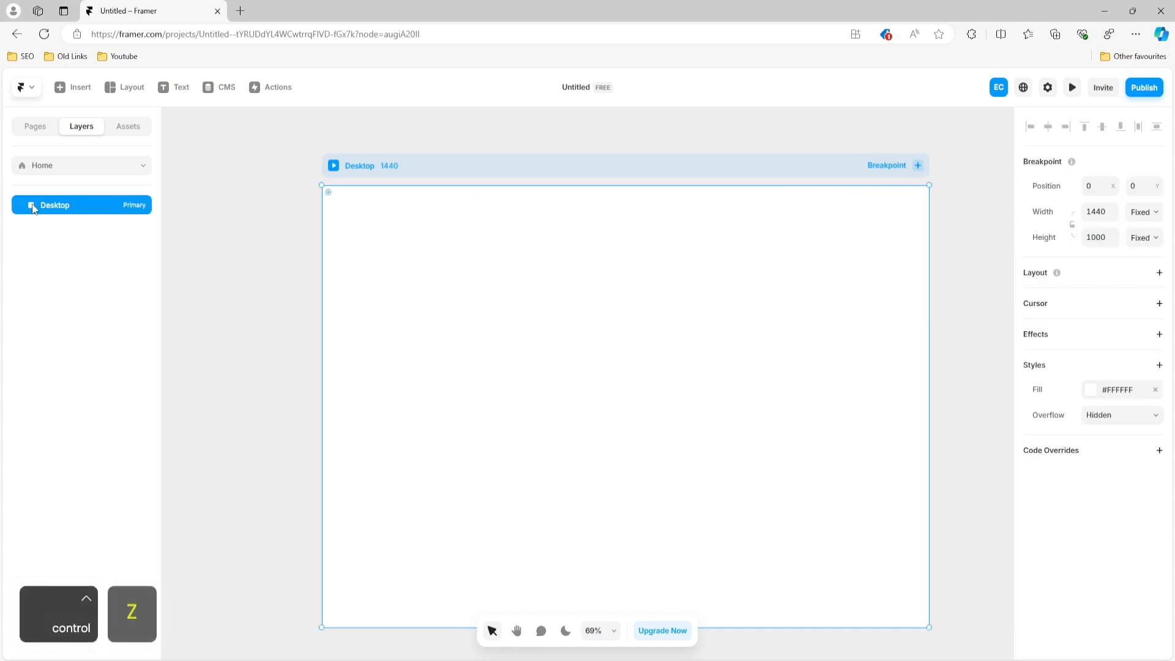
{"action": "key", "text": "ctrl+v"}
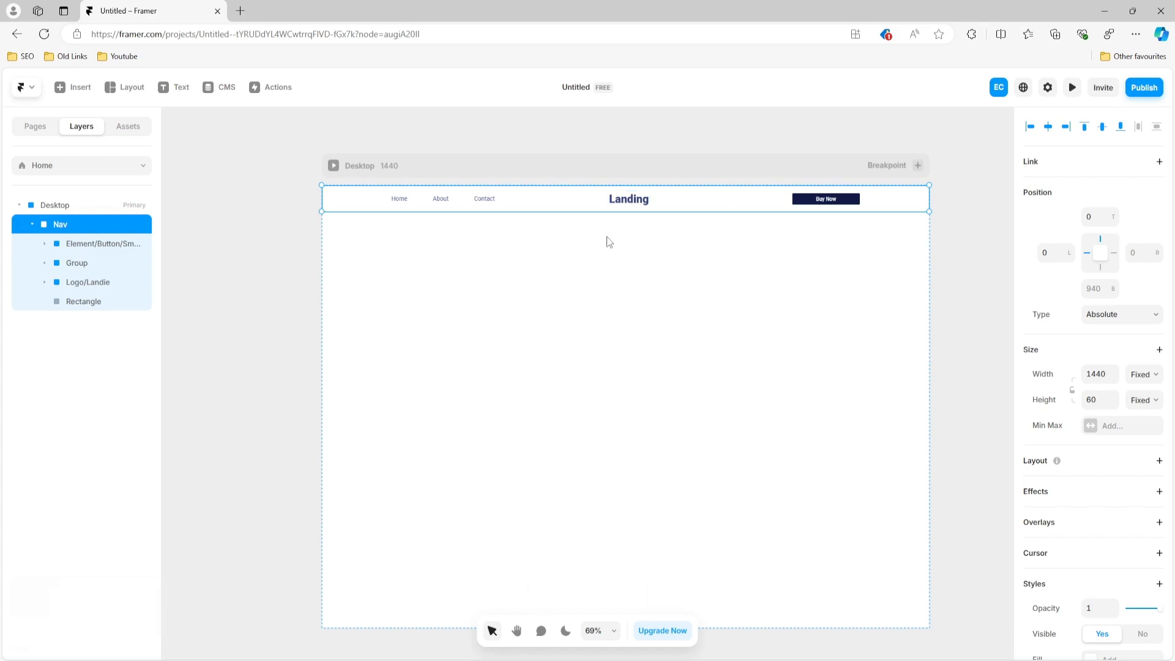
Step: Switch to the Figma template and copy the Hero group to the clipboard with the Figma to HTML with Framer plugin
{"action": "left_click", "coordinate": [693, 619]}
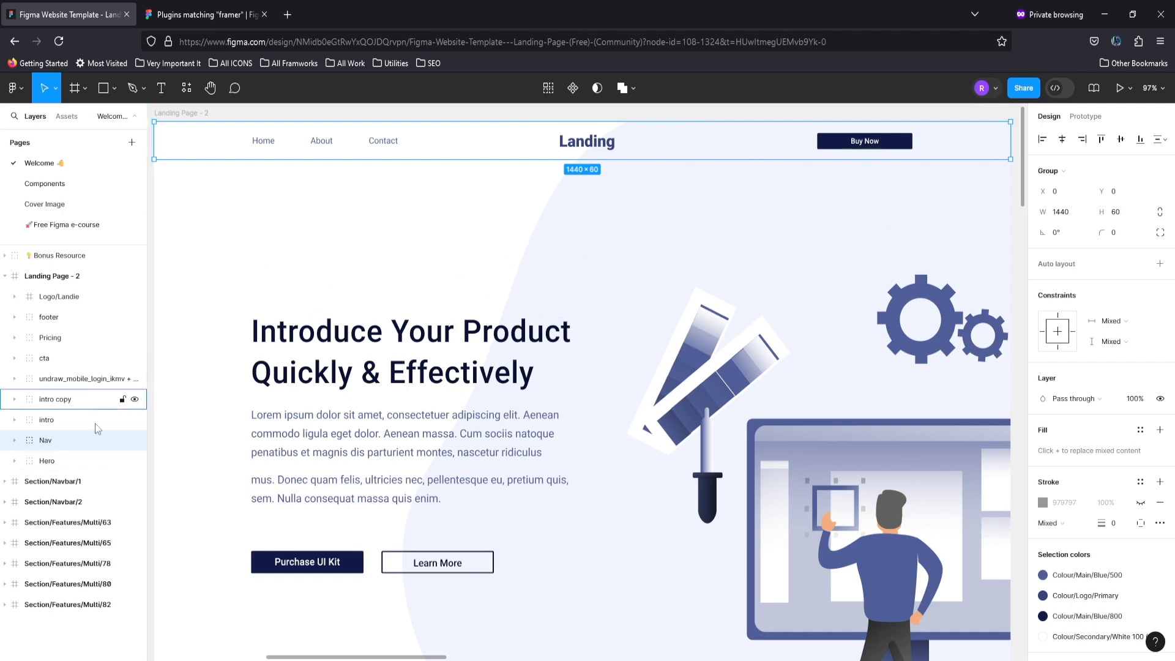
{"action": "left_click", "coordinate": [54, 466]}
{"action": "left_click", "coordinate": [40, 464]}
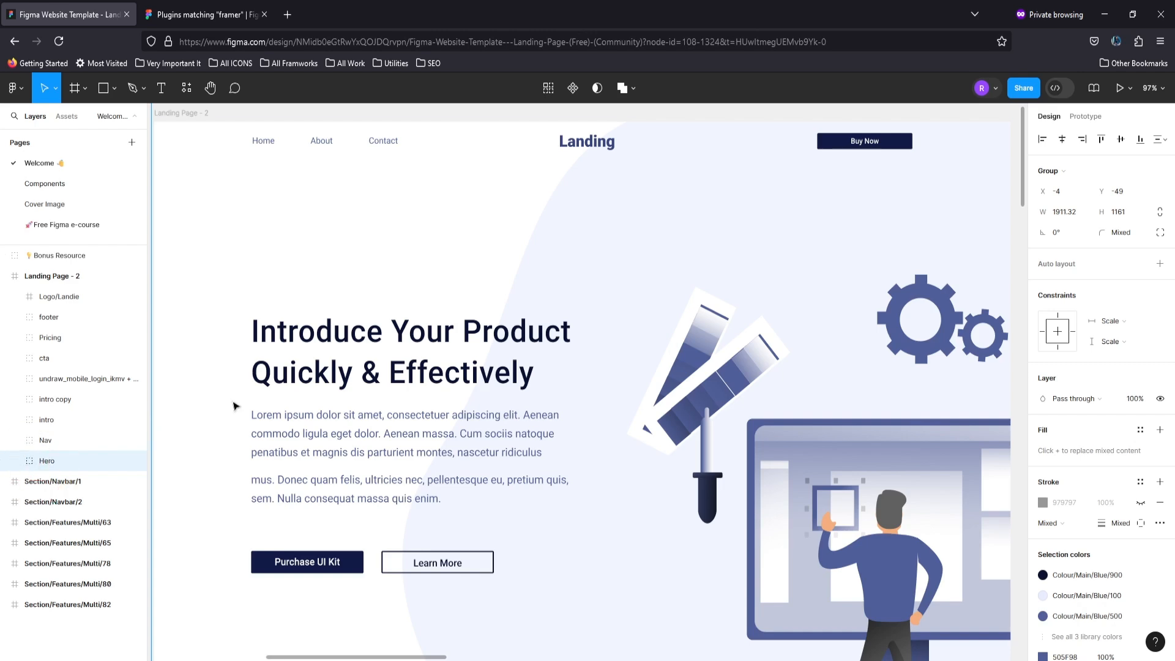
{"action": "scroll", "coordinate": [251, 392], "scroll_direction": "down", "scroll_amount": 3}
{"action": "scroll", "coordinate": [252, 392], "scroll_direction": "down", "scroll_amount": 5, "text": "ctrl"}
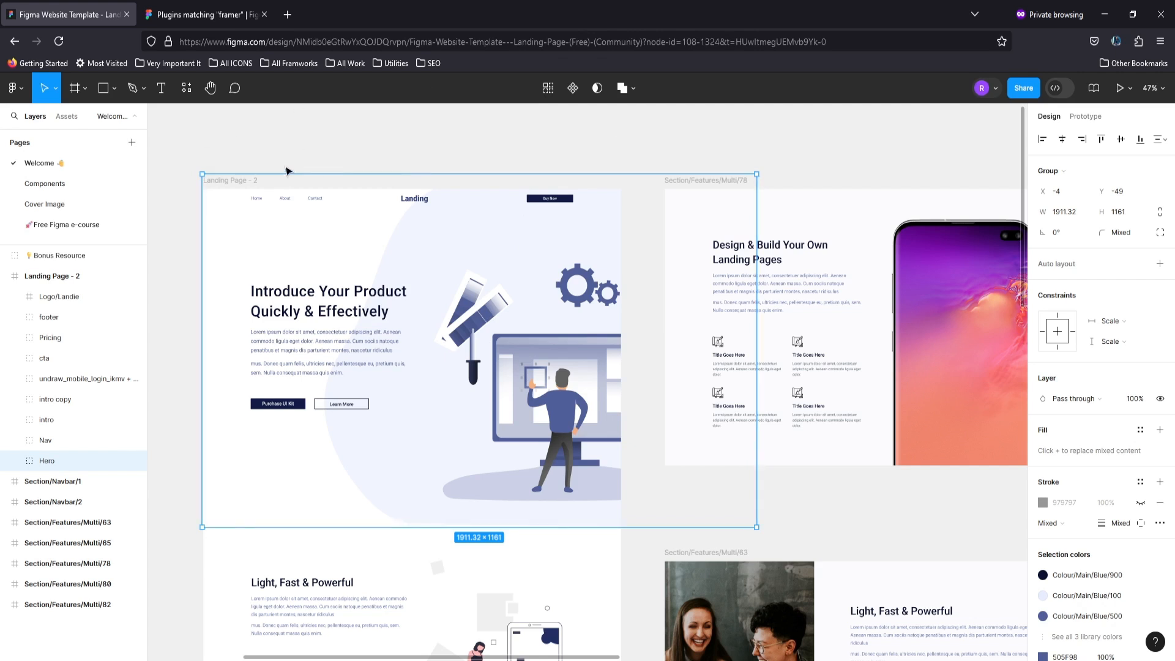
{"action": "left_click", "coordinate": [51, 465]}
{"action": "left_click", "coordinate": [186, 88]}
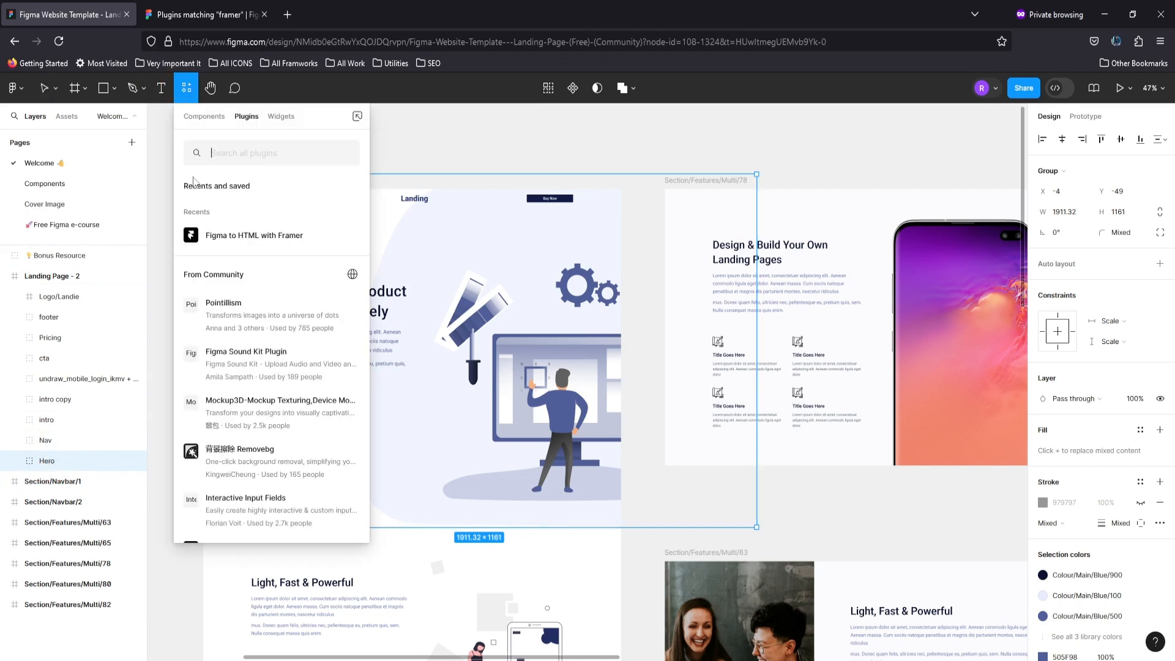
{"action": "left_click", "coordinate": [211, 233]}
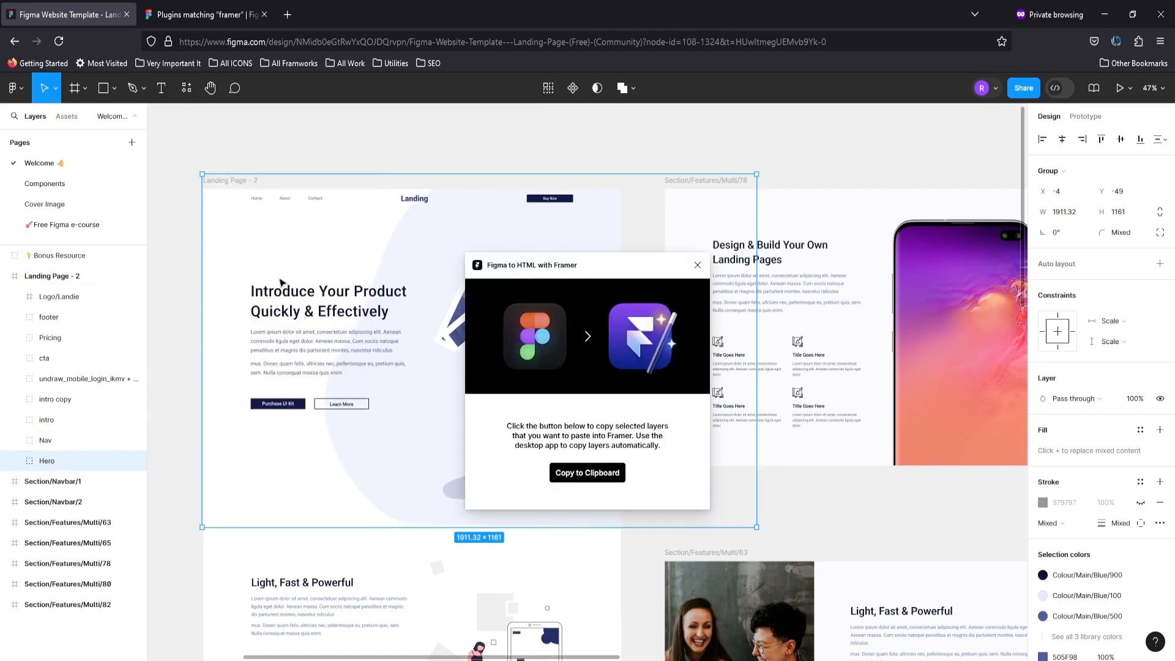
{"action": "left_click", "coordinate": [575, 481]}
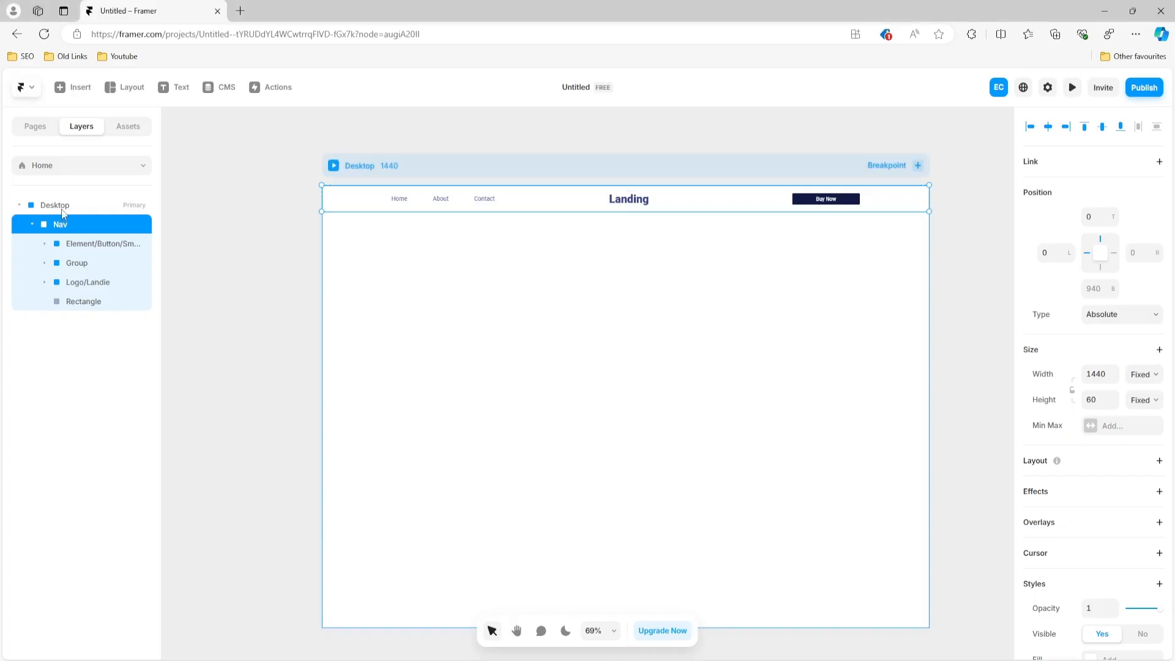
Step: In the Framer project, collapse the Nav layer and paste the copied Hero group into the Desktop layer
{"action": "left_click", "coordinate": [62, 209]}
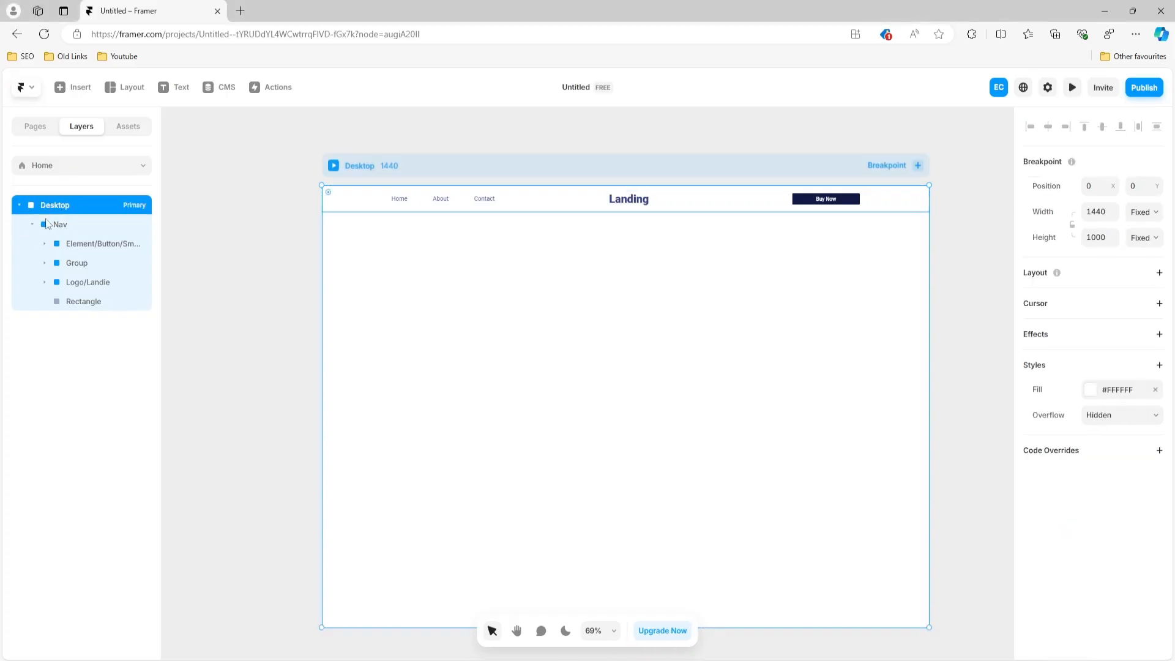
{"action": "left_click", "coordinate": [32, 225]}
{"action": "left_click", "coordinate": [54, 210]}
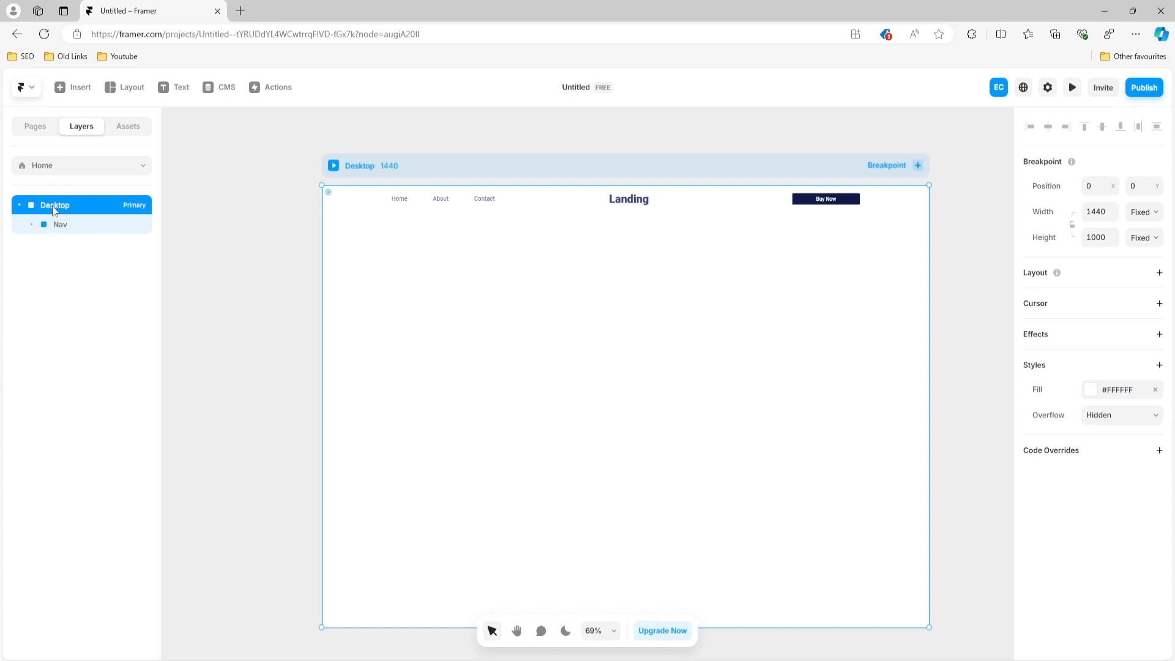
{"action": "key", "text": "ctrl+v"}
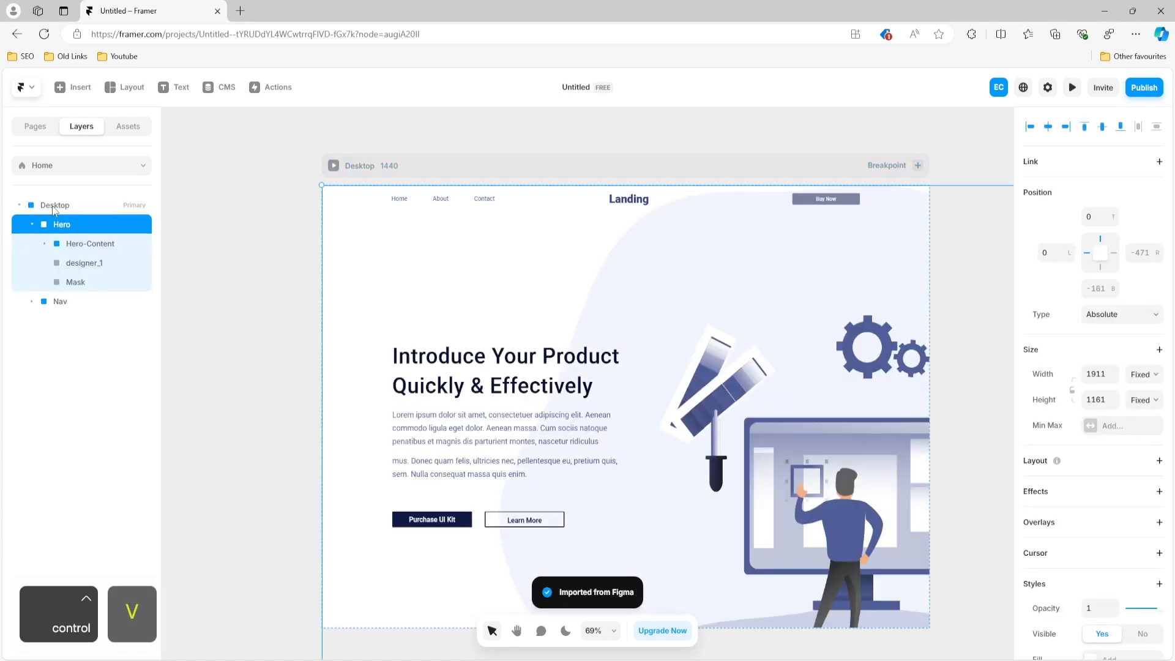
Step: Examine how the pasted Hero section fits inside the Desktop breakpoint, from the navigation bar to the lower edge
{"action": "scroll", "coordinate": [477, 183], "scroll_direction": "down", "scroll_amount": 2}
{"action": "scroll", "coordinate": [476, 183], "scroll_direction": "up", "scroll_amount": 2}
{"action": "scroll", "coordinate": [476, 182], "scroll_direction": "down", "scroll_amount": 2}
{"action": "scroll", "coordinate": [476, 182], "scroll_direction": "up", "scroll_amount": 2}
{"action": "scroll", "coordinate": [475, 182], "scroll_direction": "down", "scroll_amount": 1}
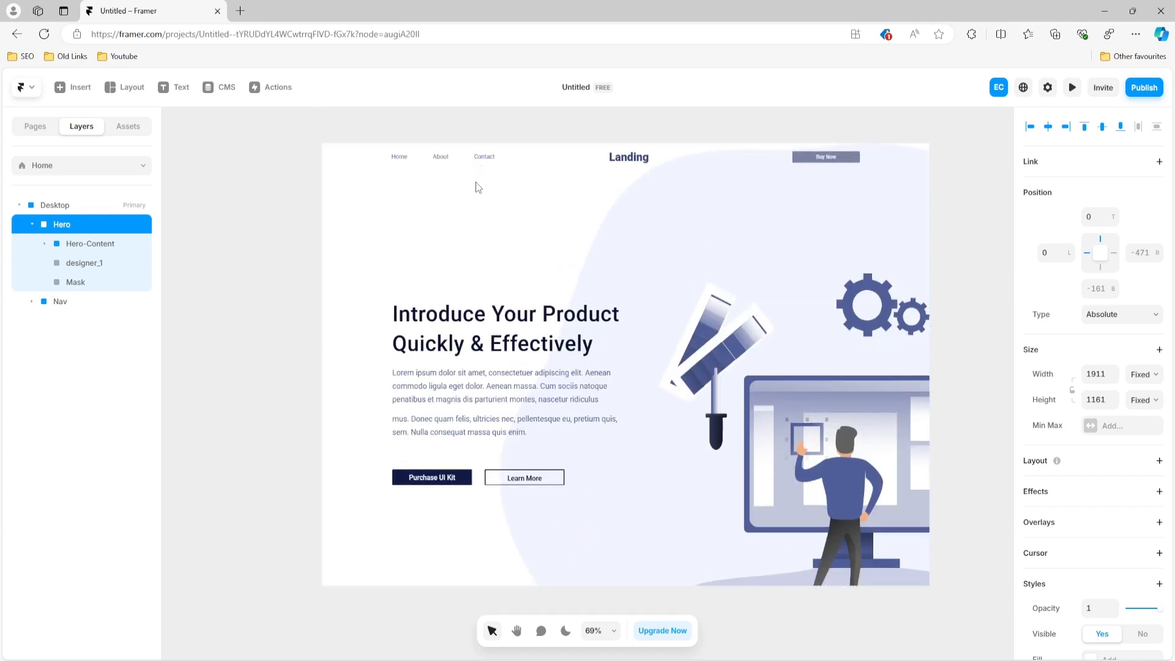
{"action": "scroll", "coordinate": [475, 182], "scroll_direction": "up", "scroll_amount": 1}
{"action": "scroll", "coordinate": [476, 181], "scroll_direction": "down", "scroll_amount": 2}
{"action": "scroll", "coordinate": [476, 182], "scroll_direction": "up", "scroll_amount": 2}
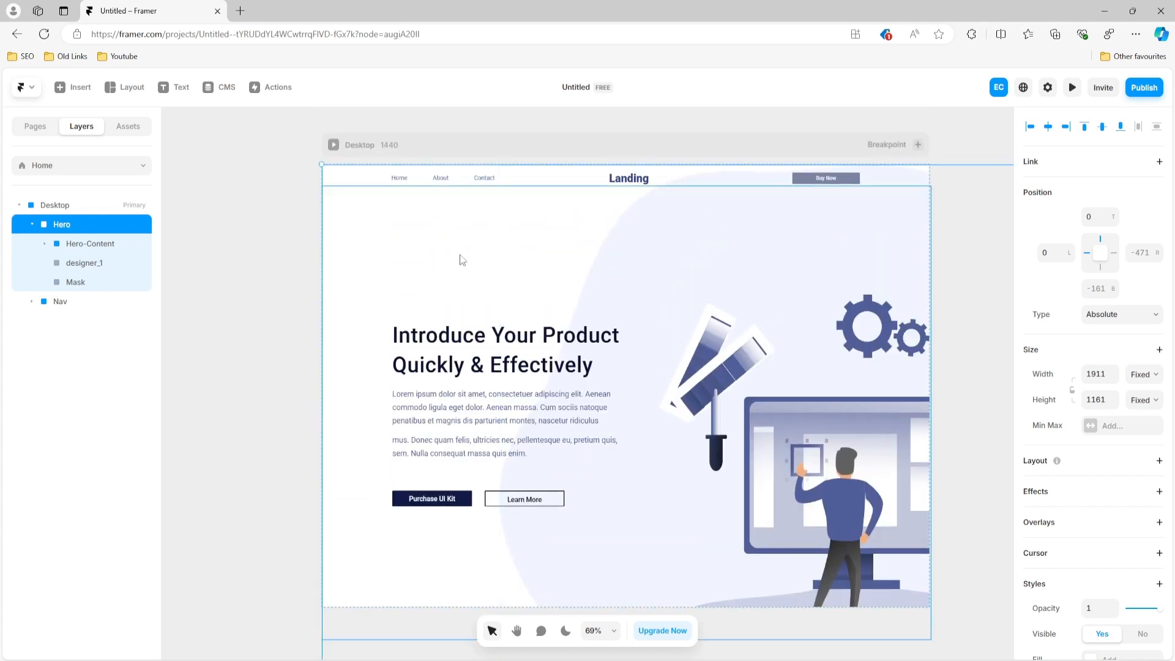
{"action": "scroll", "coordinate": [430, 283], "scroll_direction": "down", "scroll_amount": 1}
{"action": "scroll", "coordinate": [428, 269], "scroll_direction": "up", "scroll_amount": 1}
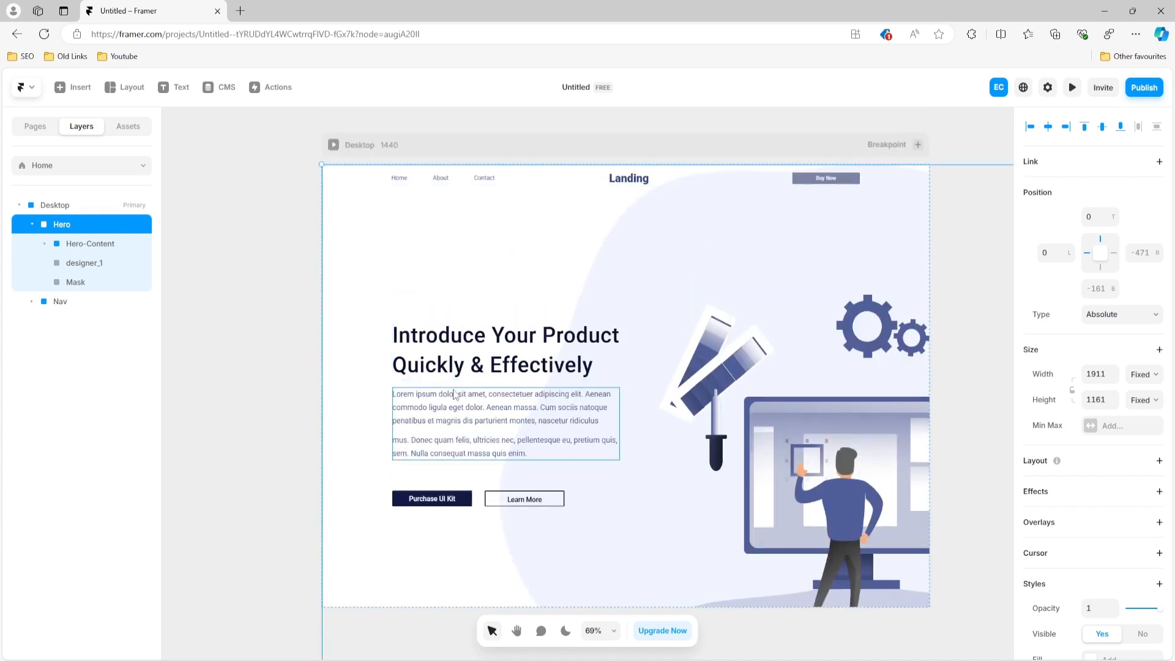
{"action": "scroll", "coordinate": [436, 558], "scroll_direction": "down", "scroll_amount": 2}
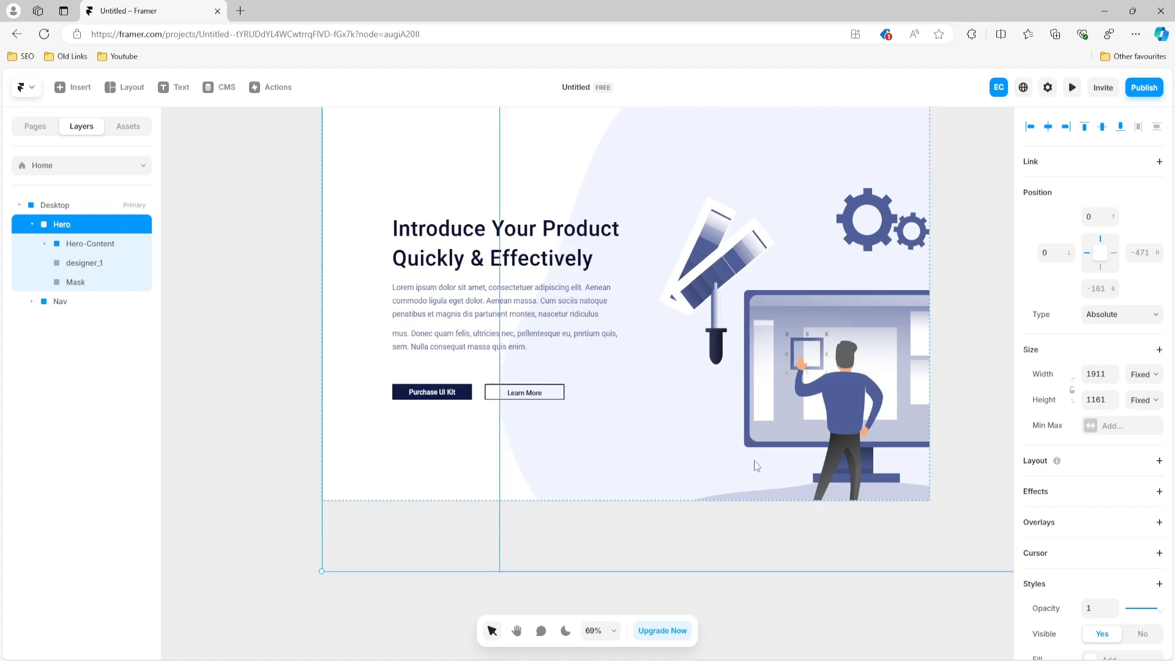
{"action": "scroll", "coordinate": [554, 485], "scroll_direction": "up", "scroll_amount": 2}
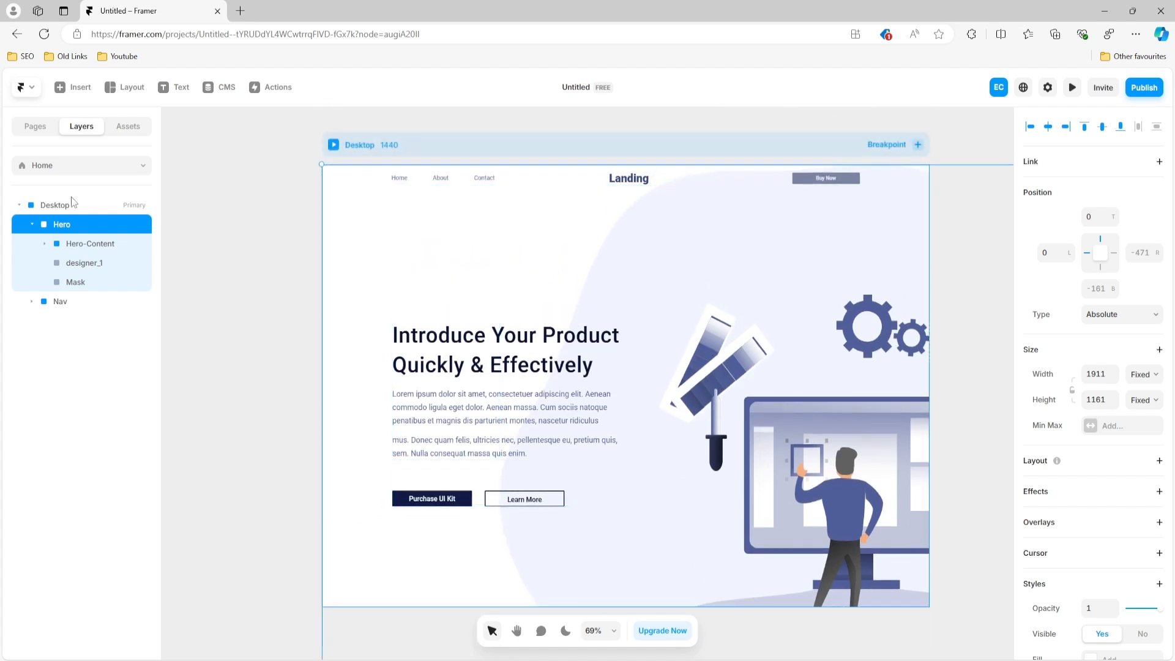
Step: Try setting the Desktop breakpoint's height to Fit Content and check the whole Hero section
{"action": "left_click", "coordinate": [39, 208]}
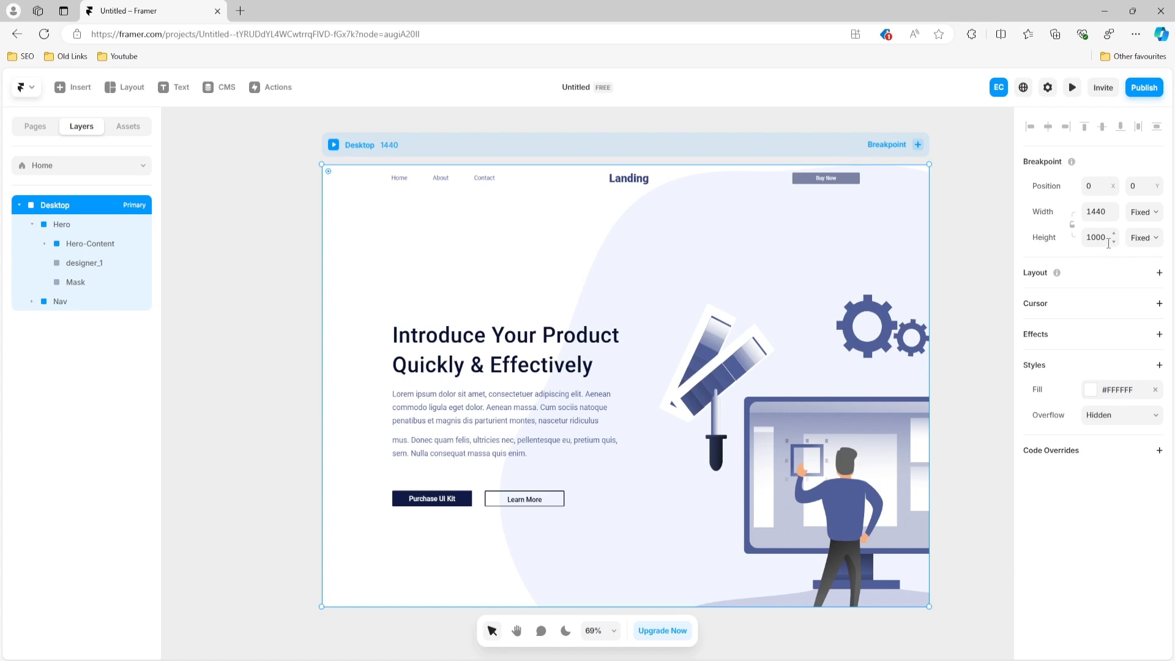
{"action": "left_click", "coordinate": [1144, 237]}
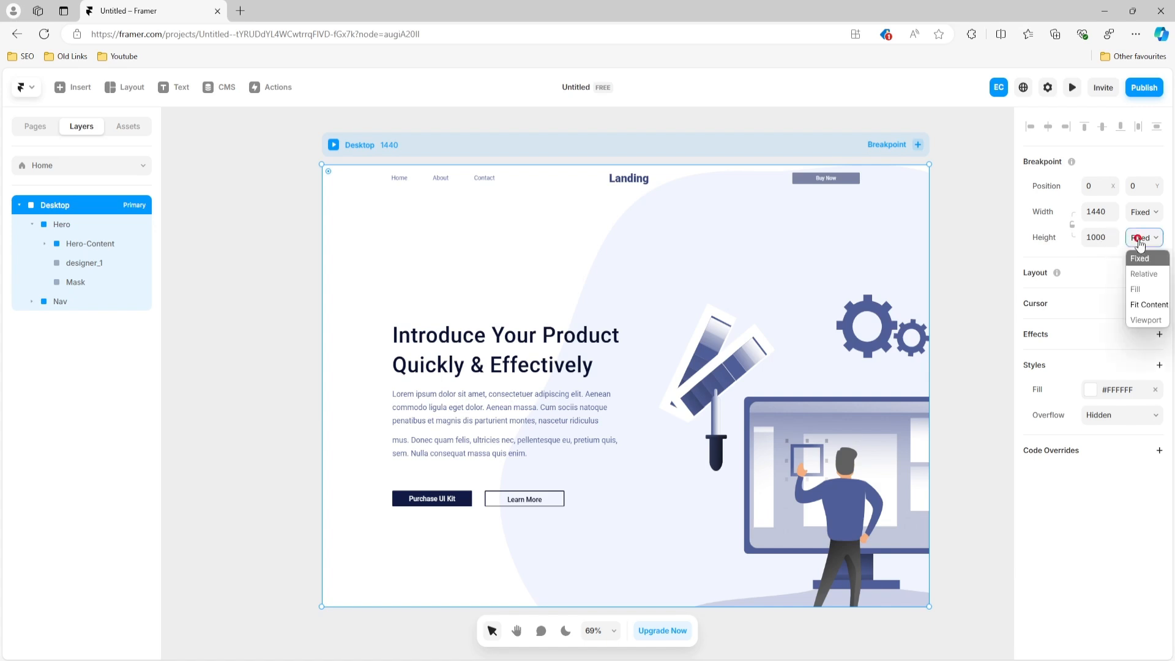
{"action": "left_click", "coordinate": [1147, 308]}
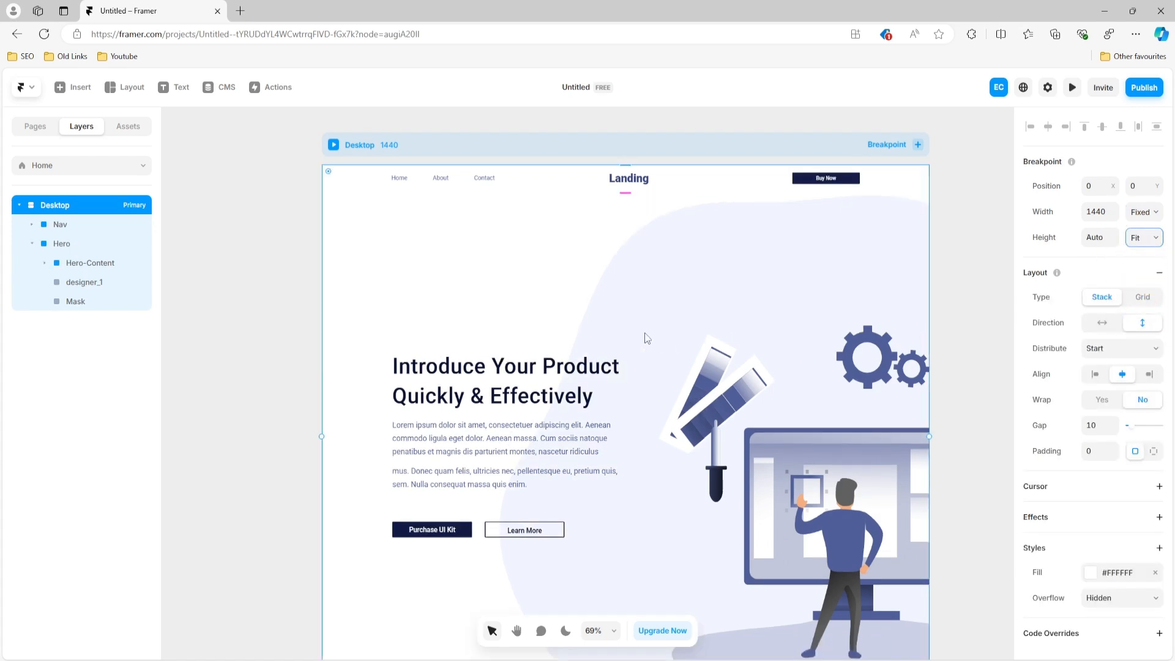
{"action": "scroll", "coordinate": [646, 339], "scroll_direction": "down", "scroll_amount": 3}
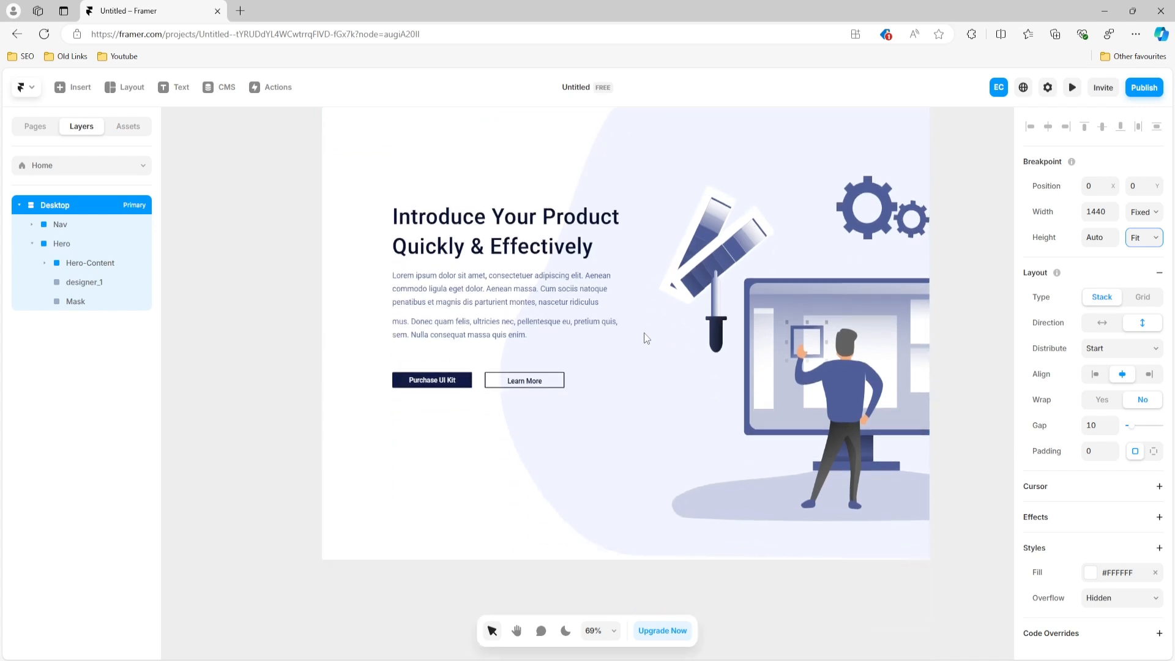
{"action": "scroll", "coordinate": [647, 339], "scroll_direction": "up", "scroll_amount": 2}
{"action": "scroll", "coordinate": [646, 339], "scroll_direction": "up", "scroll_amount": 1}
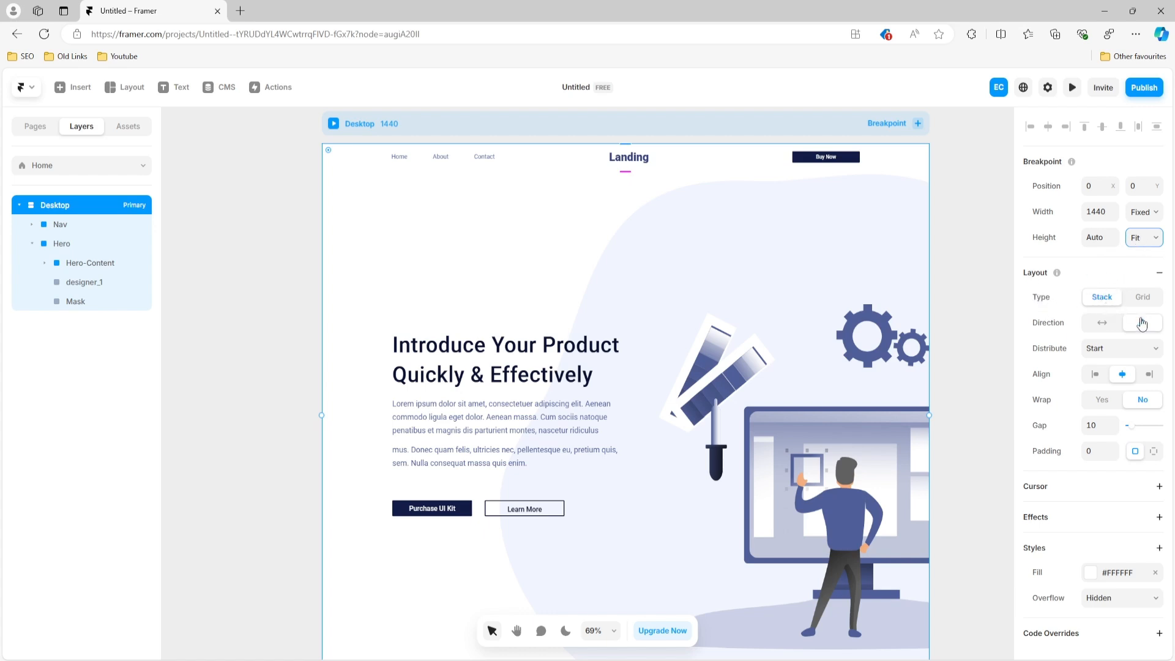
Step: Undo the Desktop breakpoint's Fit Content height change
{"action": "left_click", "coordinate": [1156, 238]}
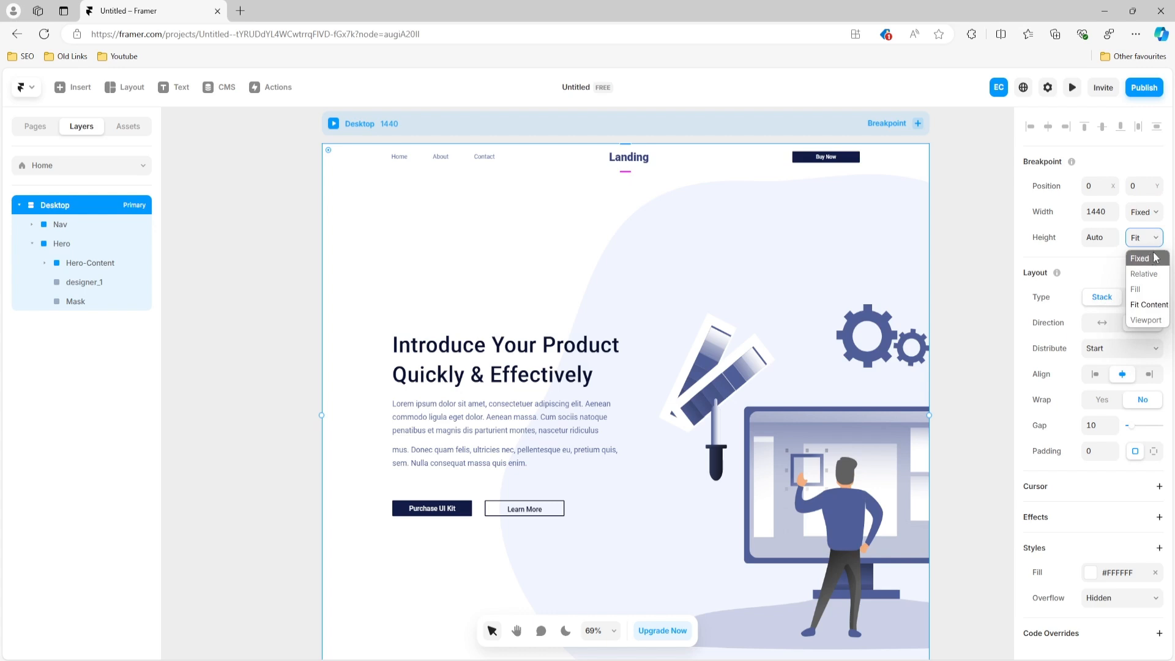
{"action": "key", "text": "ctrl+z"}
{"action": "key", "text": "ctrl+z"}
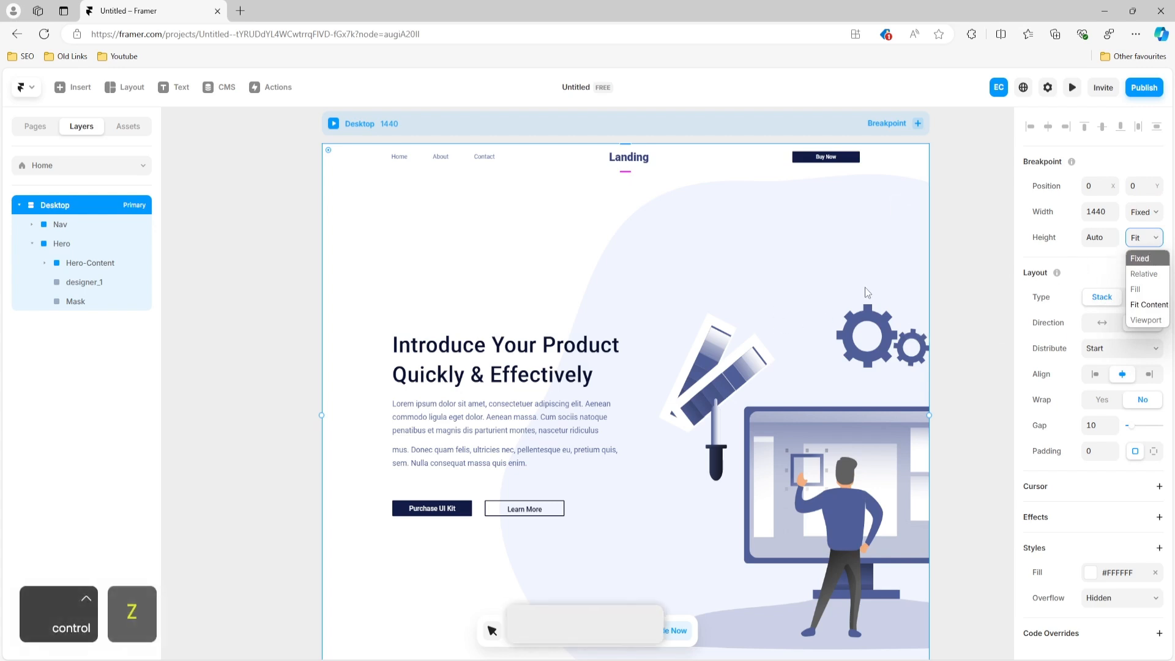
{"action": "key", "text": "ctrl+z"}
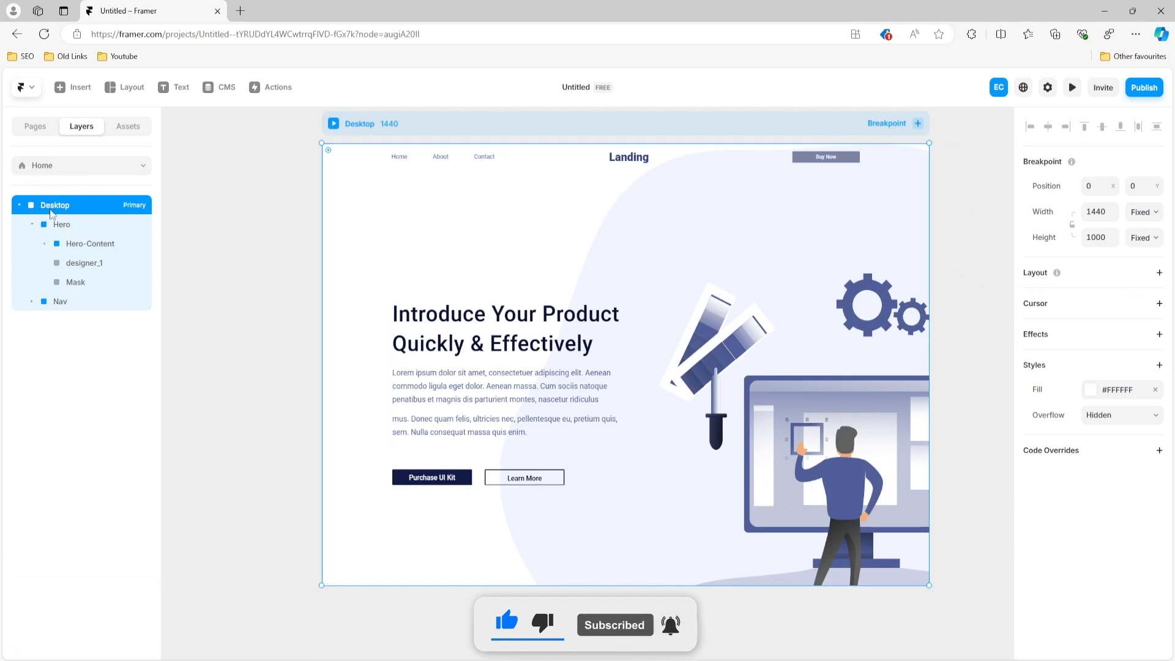
Step: Collapse the Hero layer and set the Desktop breakpoint's height to Fit Content
{"action": "left_click", "coordinate": [30, 225]}
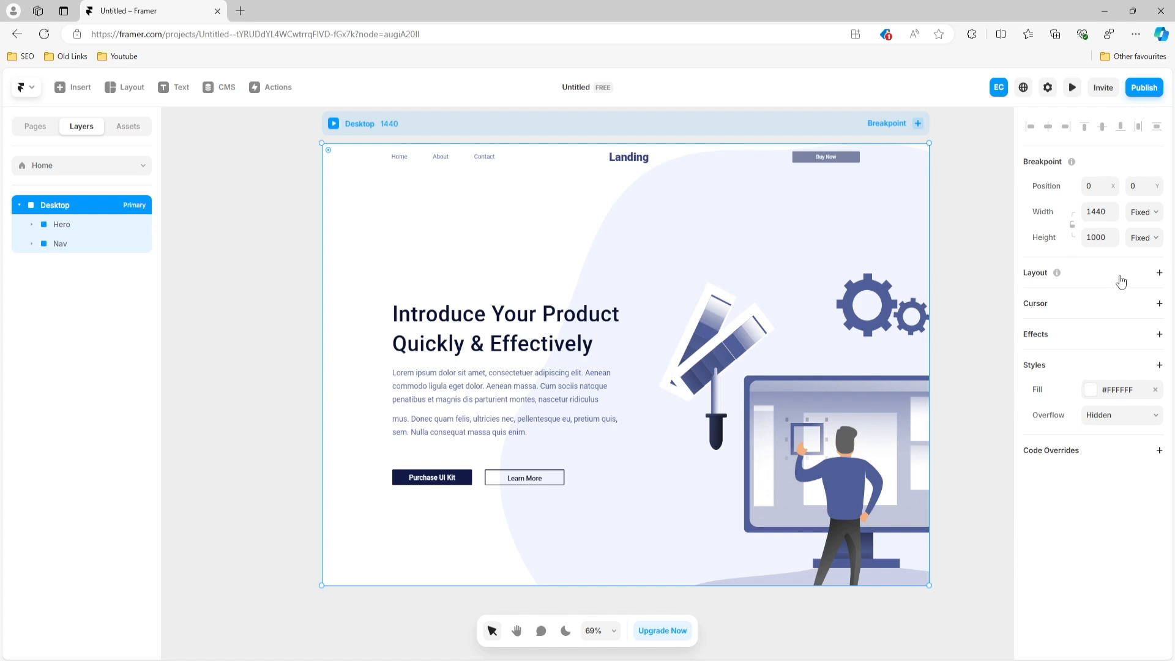
{"action": "left_click", "coordinate": [1147, 239]}
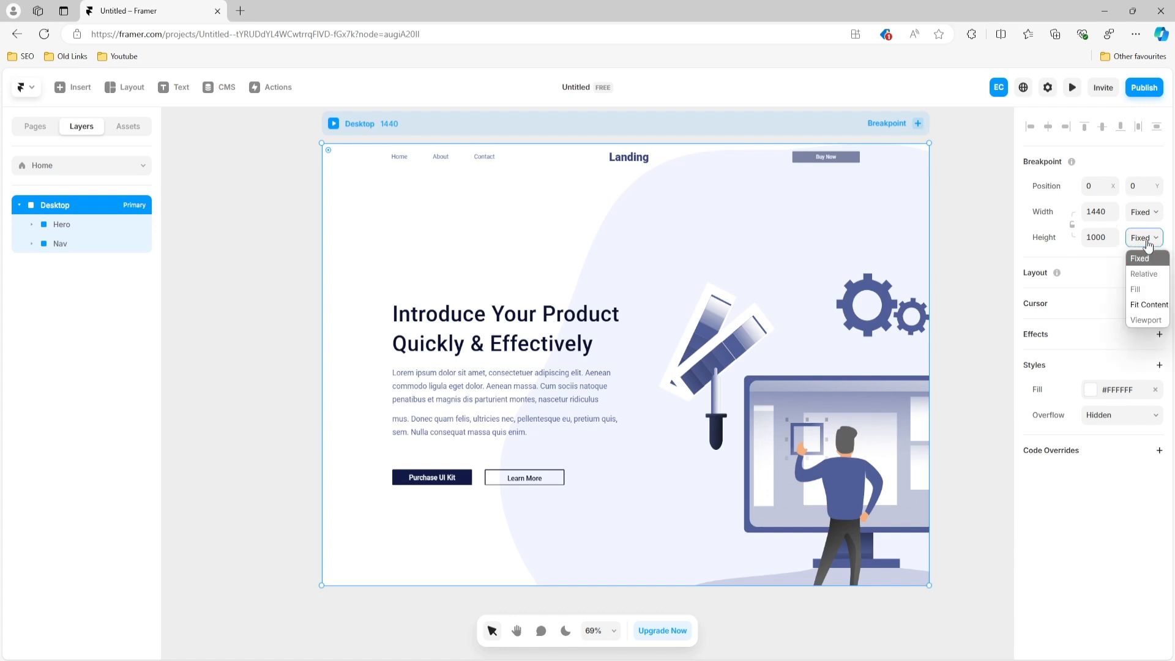
{"action": "left_click", "coordinate": [1150, 304]}
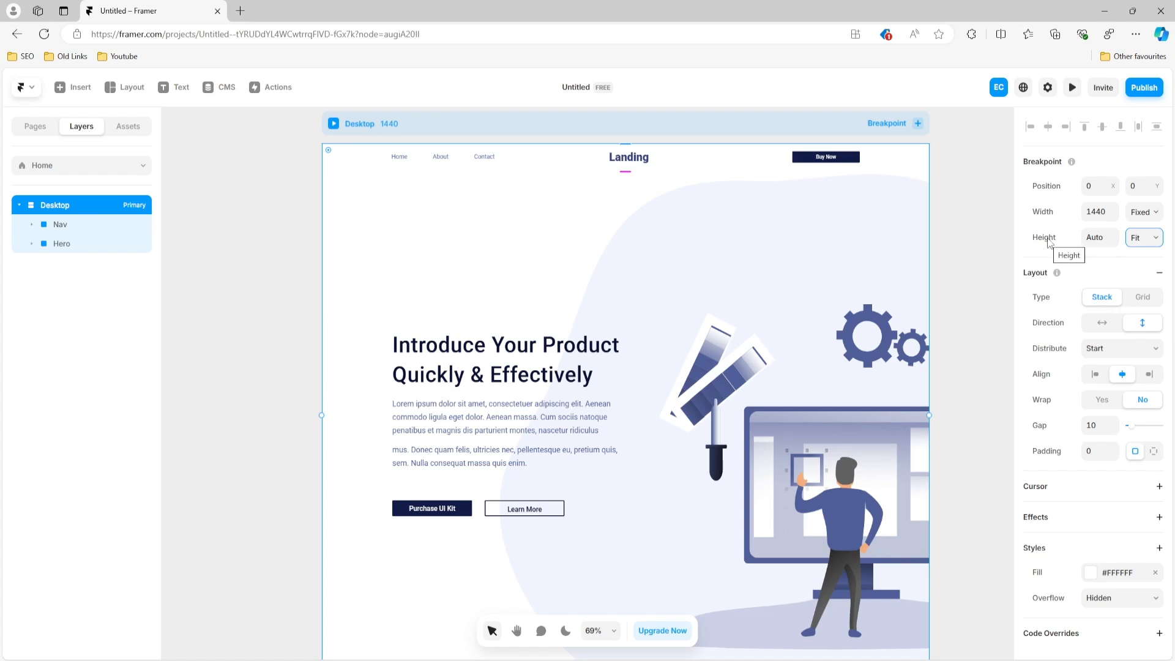
Step: Undo the Desktop breakpoint's Fit Content height setting
{"action": "left_click", "coordinate": [1144, 237]}
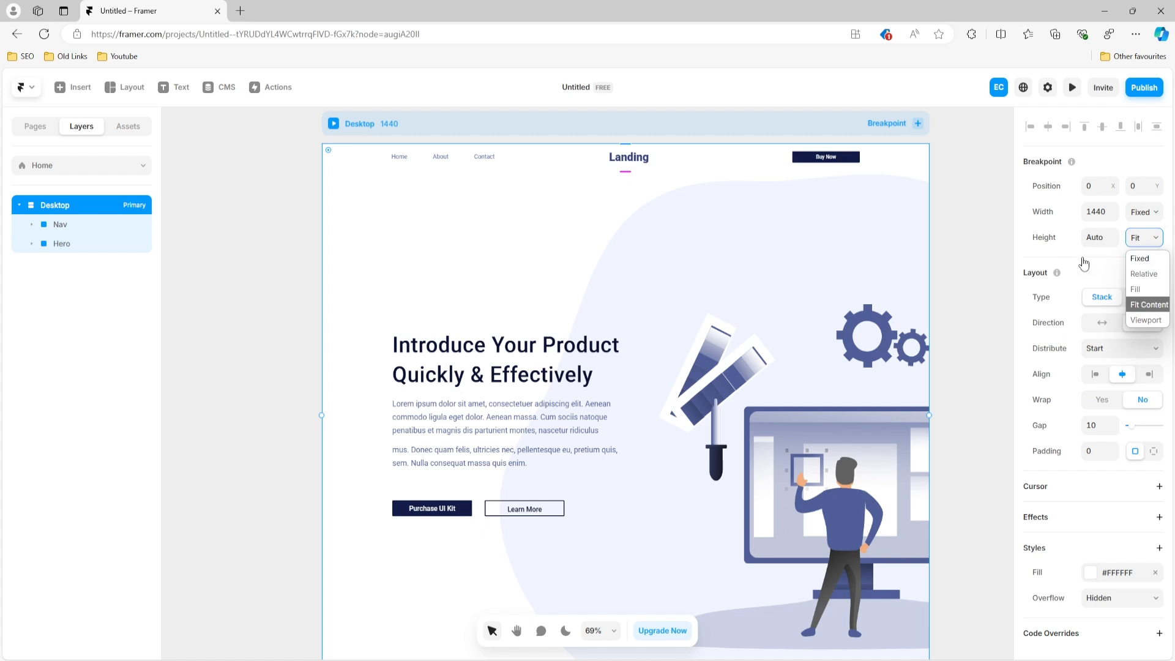
{"action": "key", "text": "ctrl+z"}
{"action": "scroll", "coordinate": [696, 271], "scroll_direction": "down", "scroll_amount": 3}
{"action": "scroll", "coordinate": [696, 271], "scroll_direction": "up", "scroll_amount": 3}
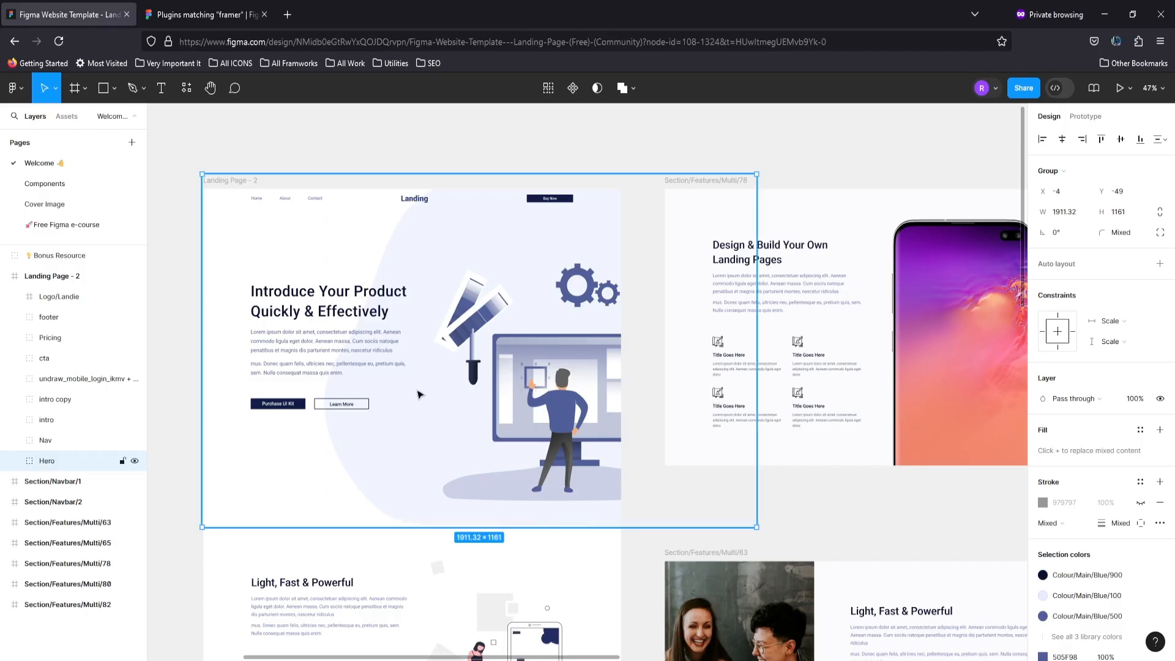
Step: Switch to Figma and copy the undraw_mobile_login section below the Hero with the Figma to HTML with Framer plugin
{"action": "scroll", "coordinate": [422, 394], "scroll_direction": "down", "scroll_amount": 5}
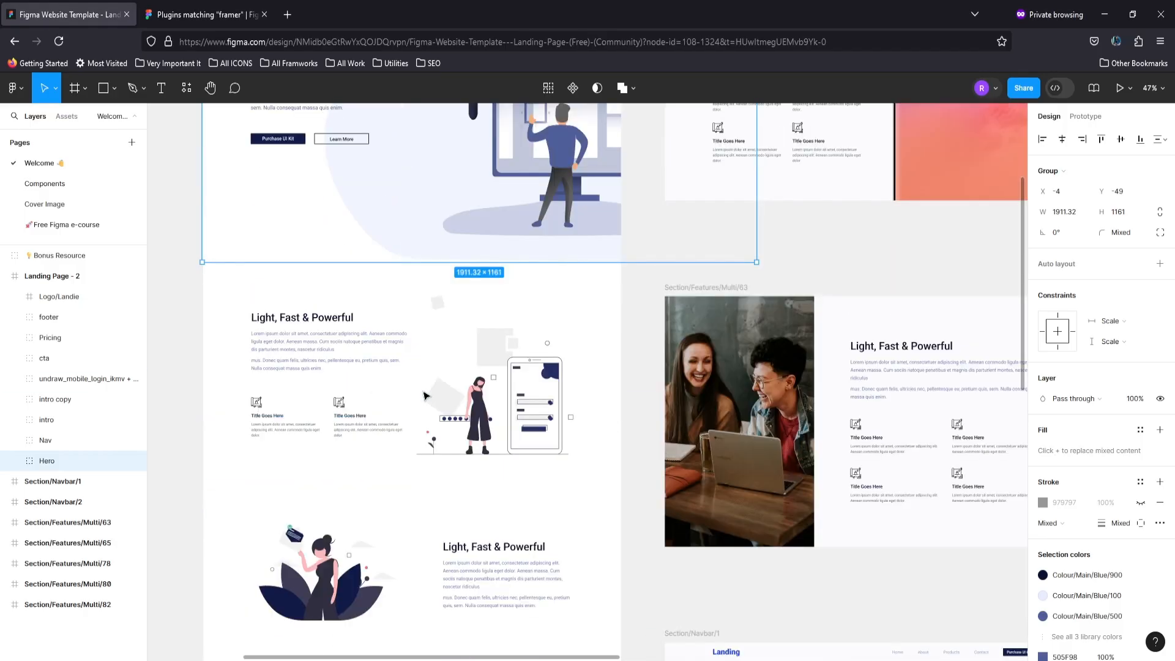
{"action": "left_click", "coordinate": [279, 302]}
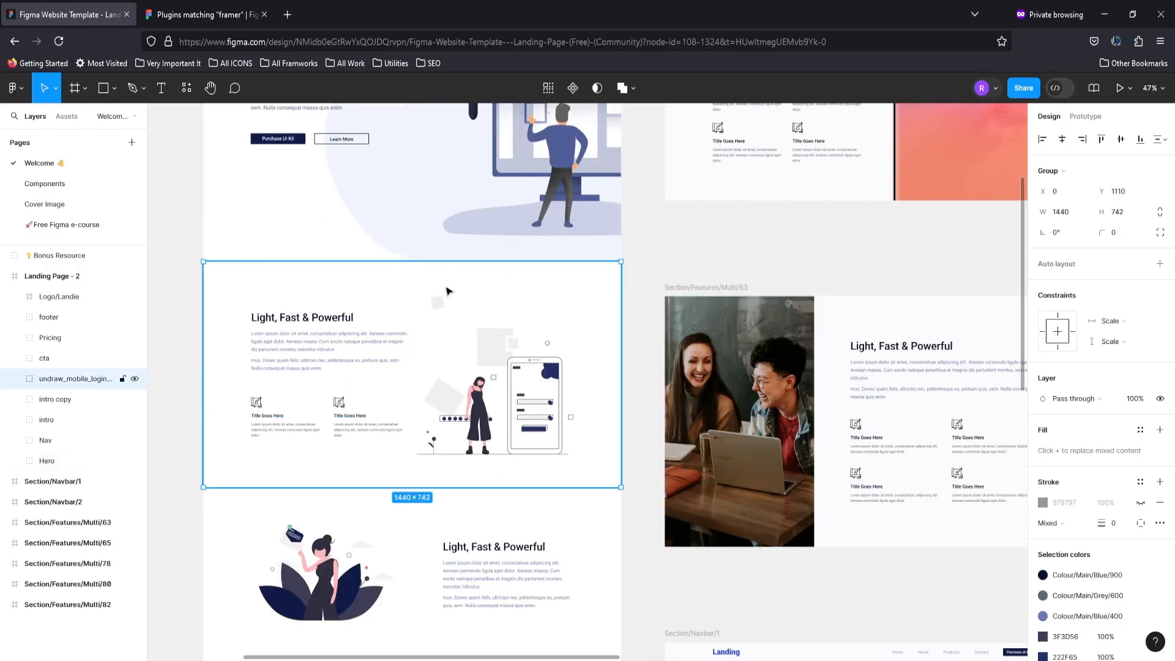
{"action": "left_click", "coordinate": [187, 88]}
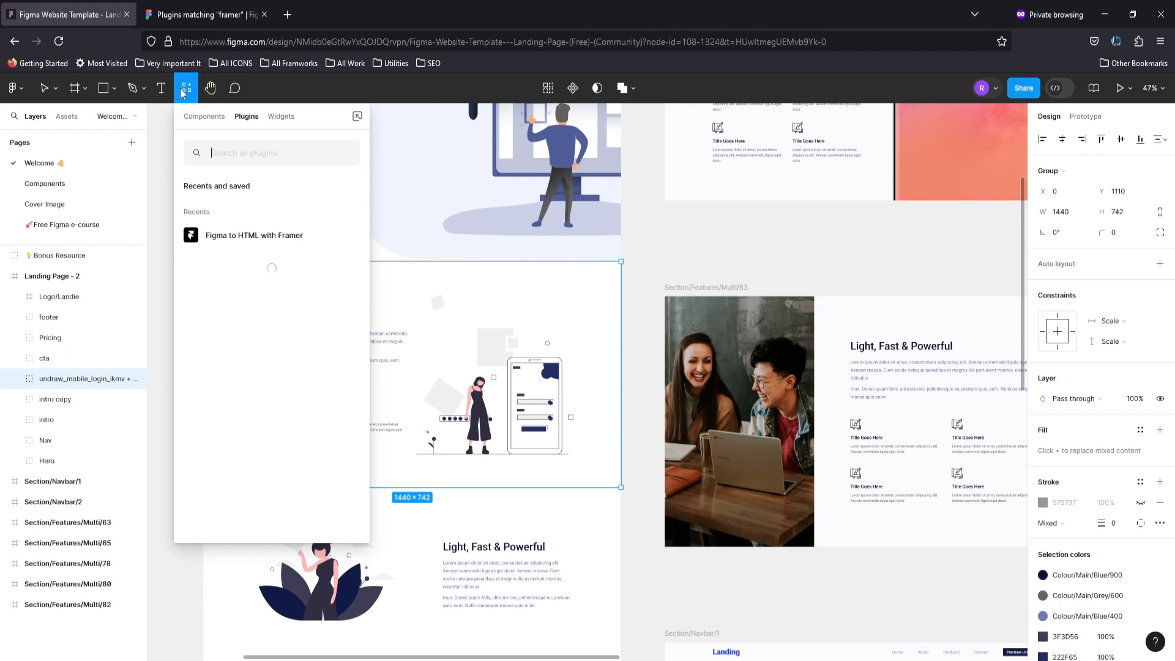
{"action": "left_click", "coordinate": [221, 235]}
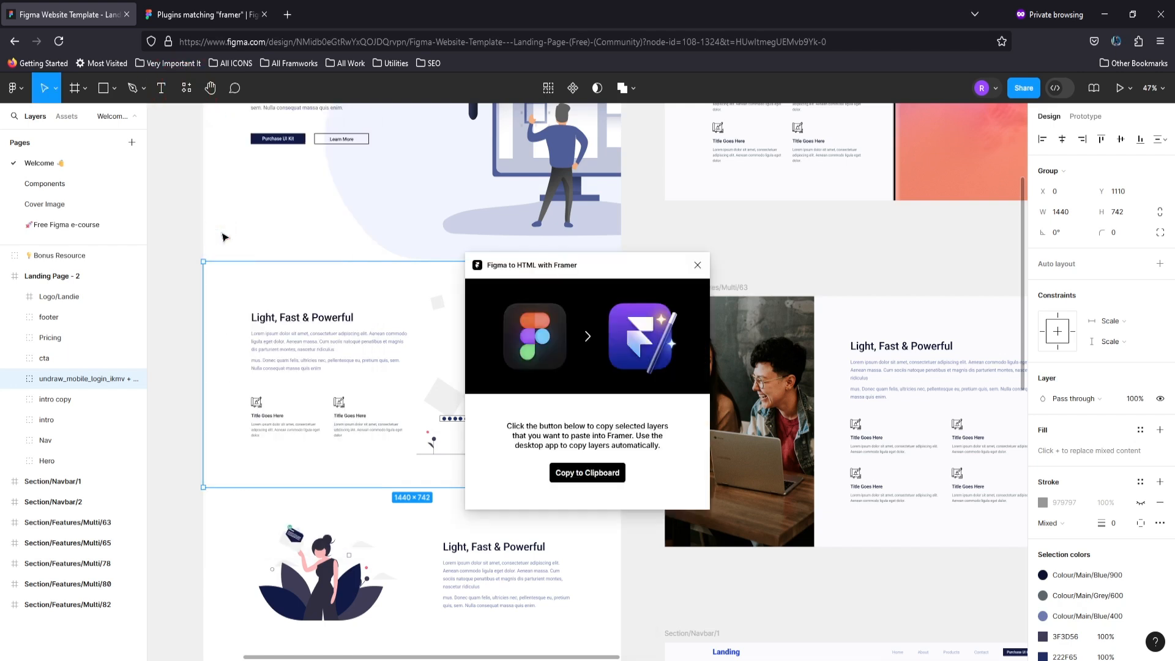
{"action": "left_click", "coordinate": [592, 480]}
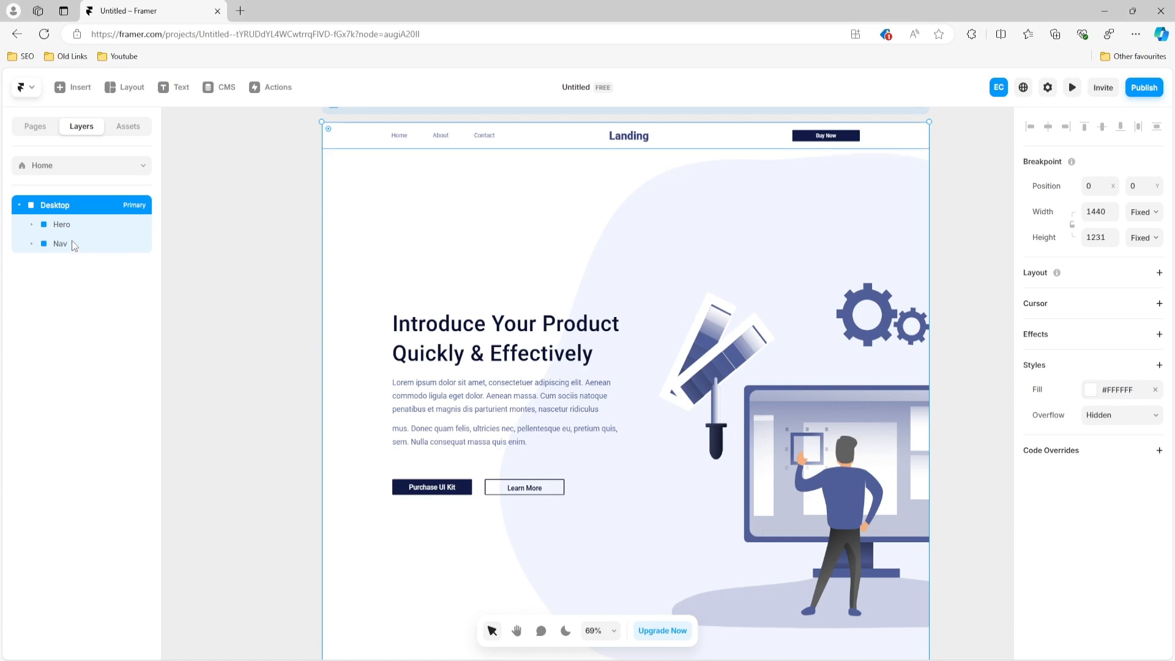
Step: Switch back to Framer and move the Nav layer above the Hero layer
{"action": "left_click", "coordinate": [68, 246]}
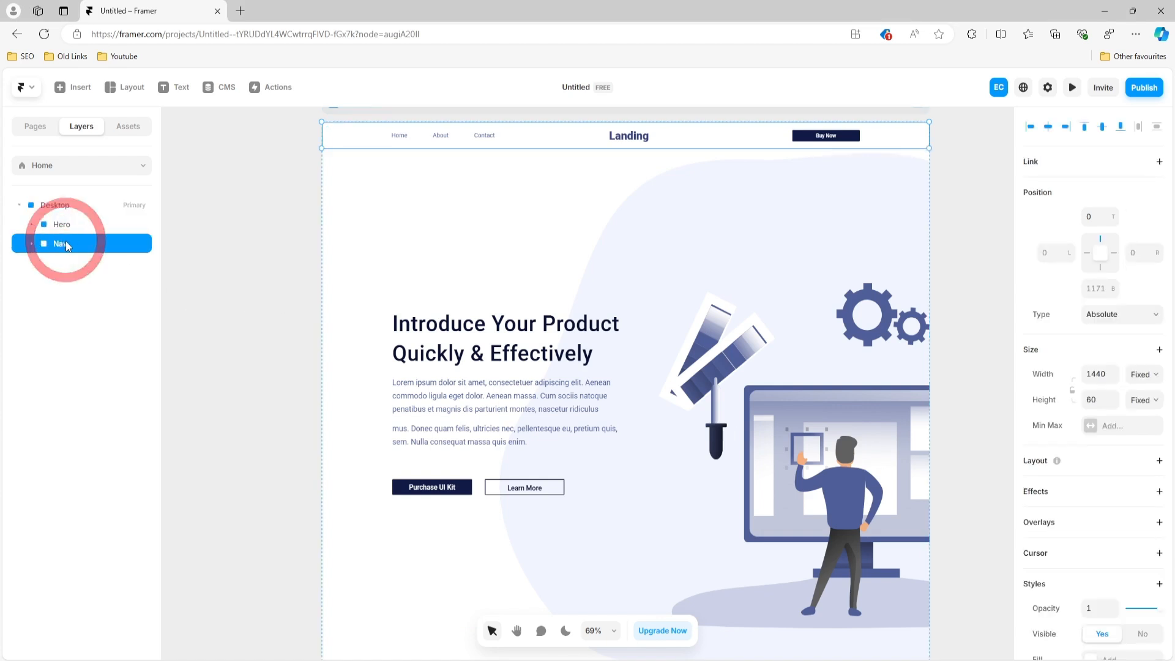
{"action": "left_click_drag", "start_coordinate": [66, 246], "coordinate": [58, 222]}
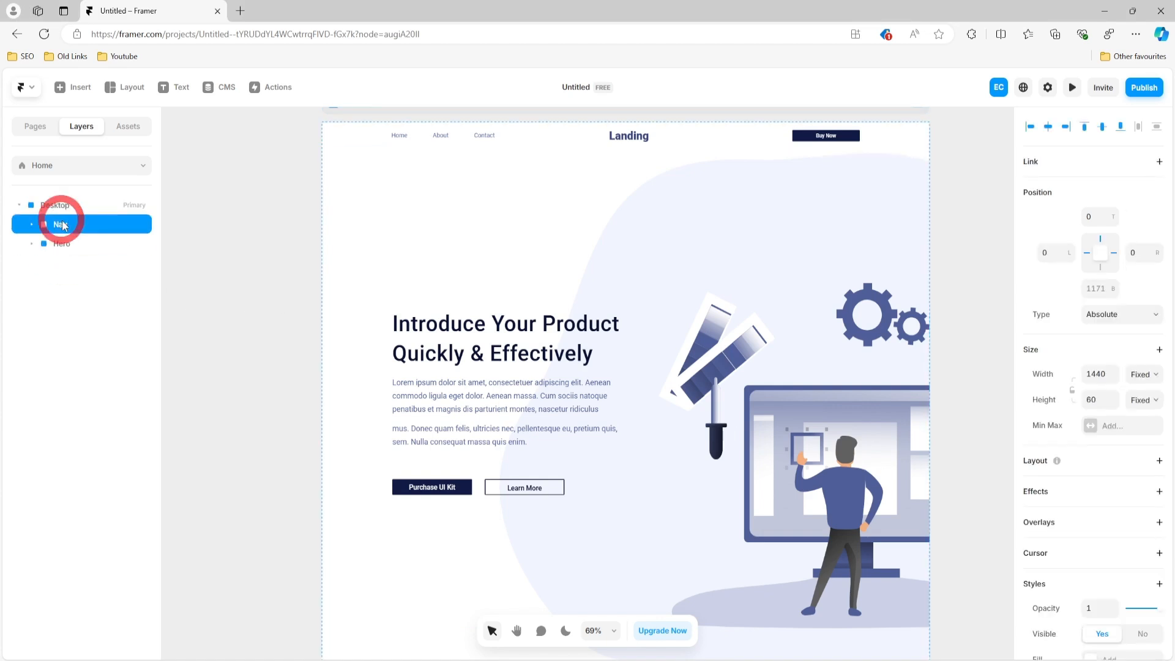
Step: Try pasting the copied section inside the Hero layer and undo the paste
{"action": "left_click", "coordinate": [63, 244]}
{"action": "key", "text": "ctrl+v"}
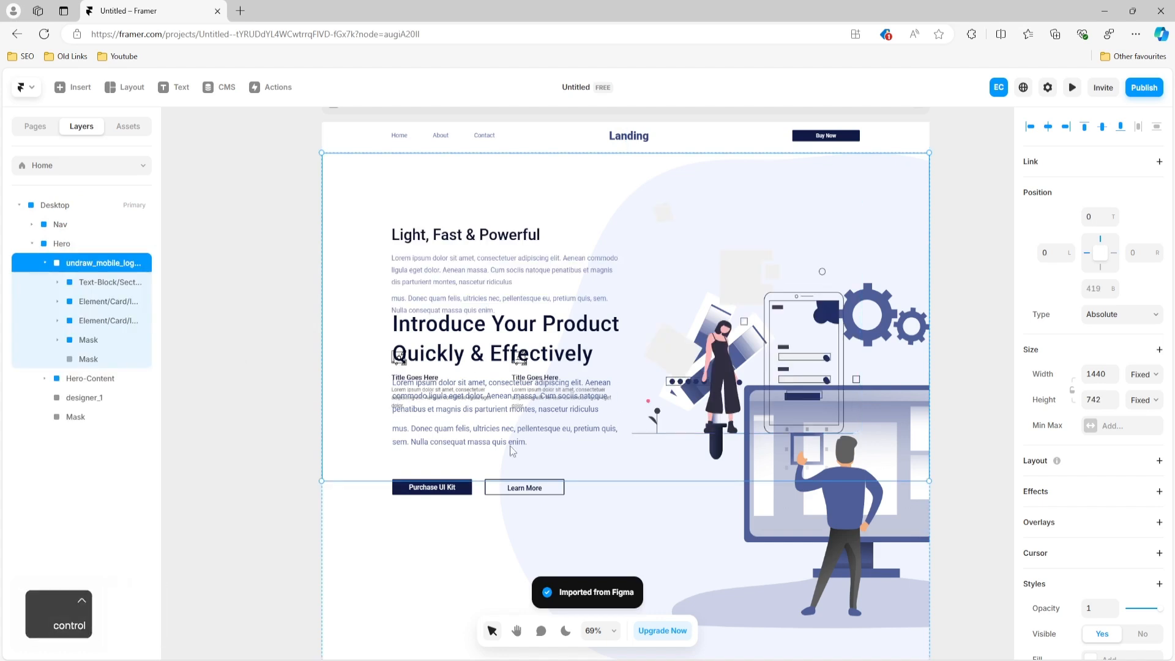
{"action": "key", "text": "ctrl+z"}
{"action": "left_click", "coordinate": [33, 244]}
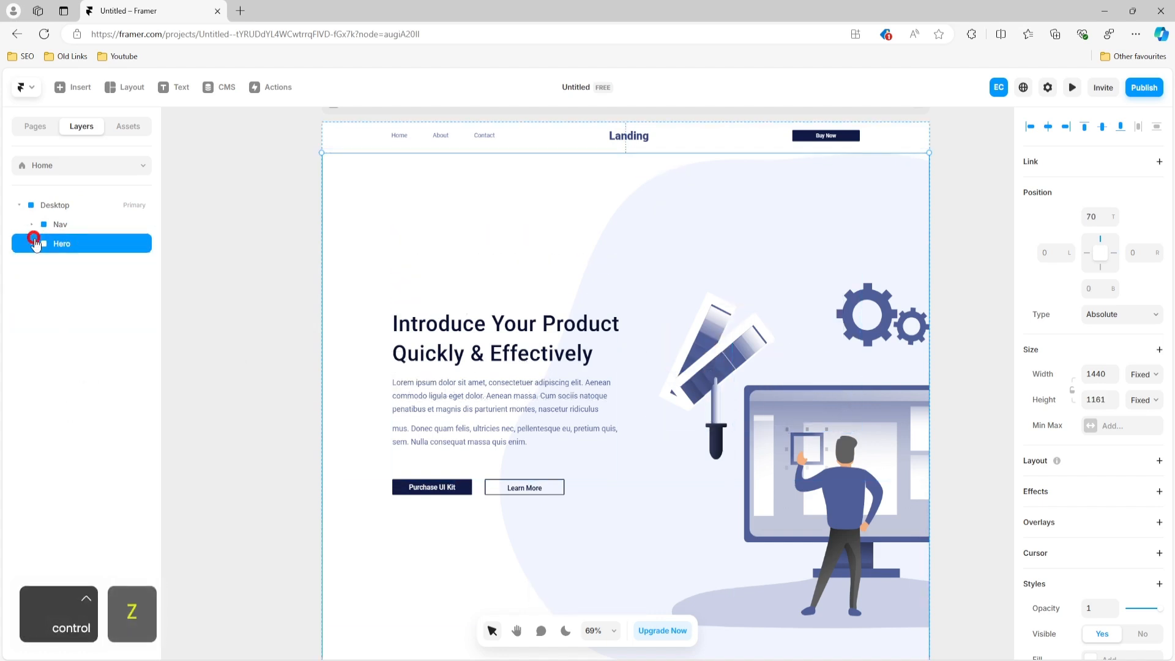
Step: Paste the copied section into the Desktop breakpoint, collapse its layer and place it below Hero
{"action": "left_click", "coordinate": [66, 208]}
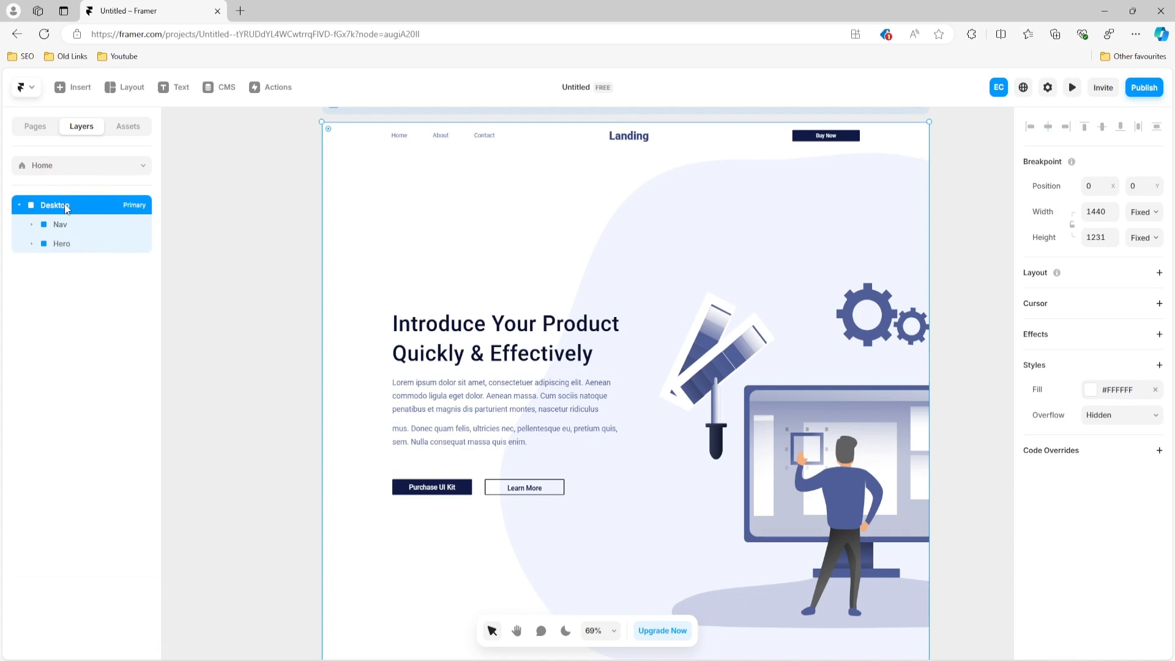
{"action": "key", "text": "ctrl+v"}
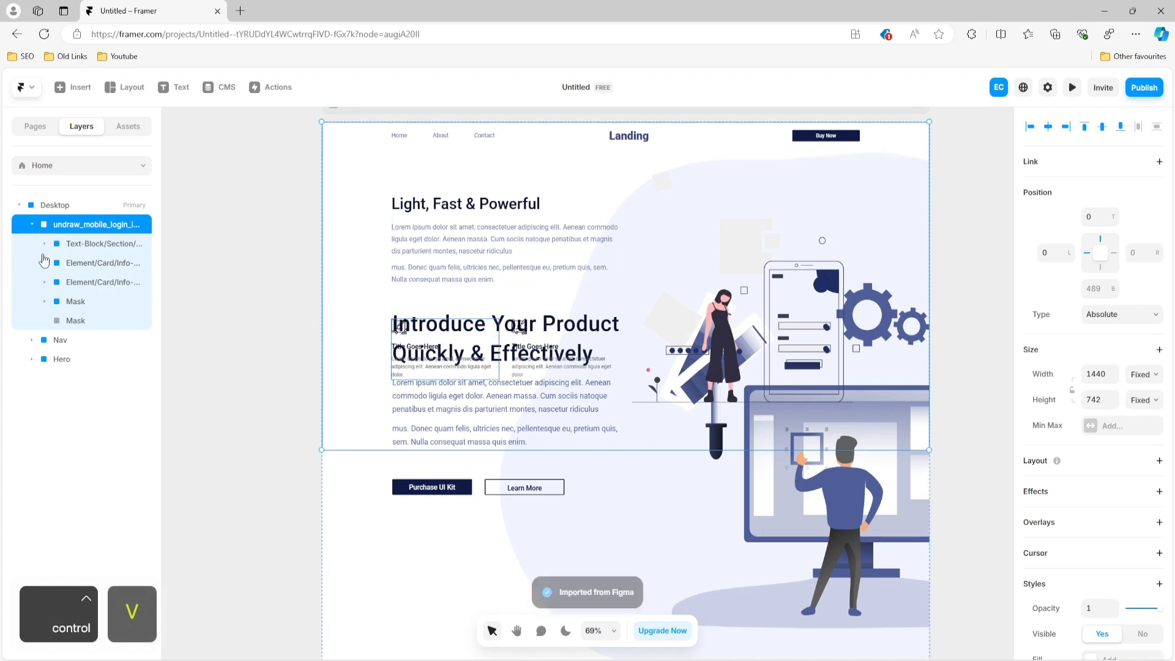
{"action": "left_click", "coordinate": [32, 224]}
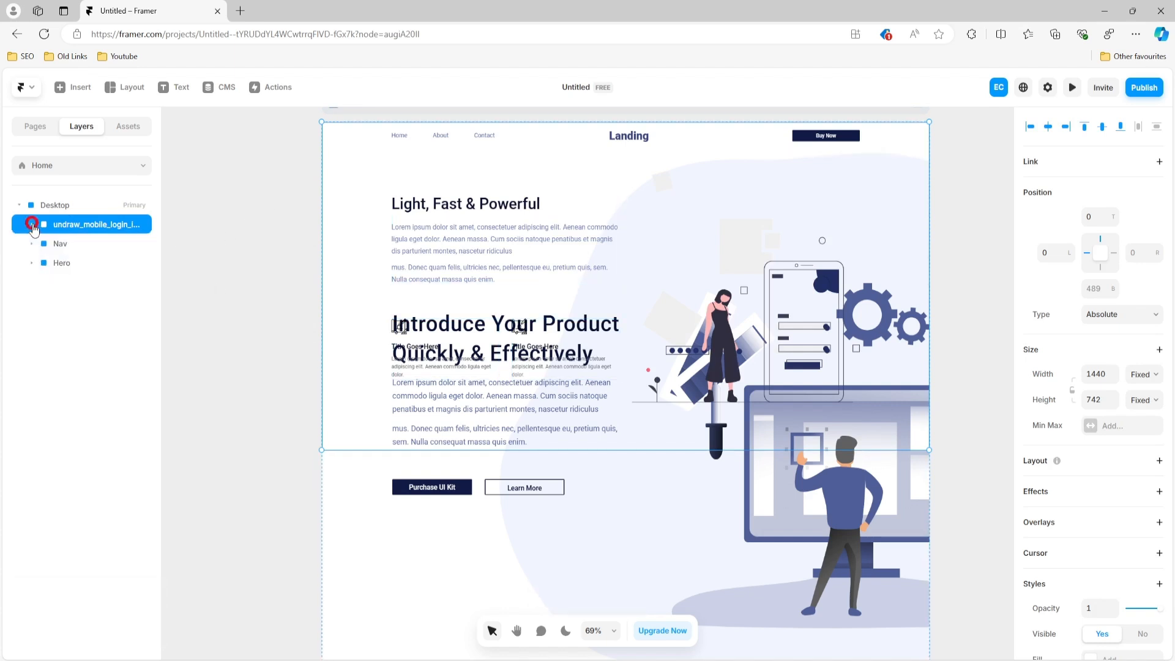
{"action": "left_click_drag", "start_coordinate": [106, 224], "coordinate": [99, 268]}
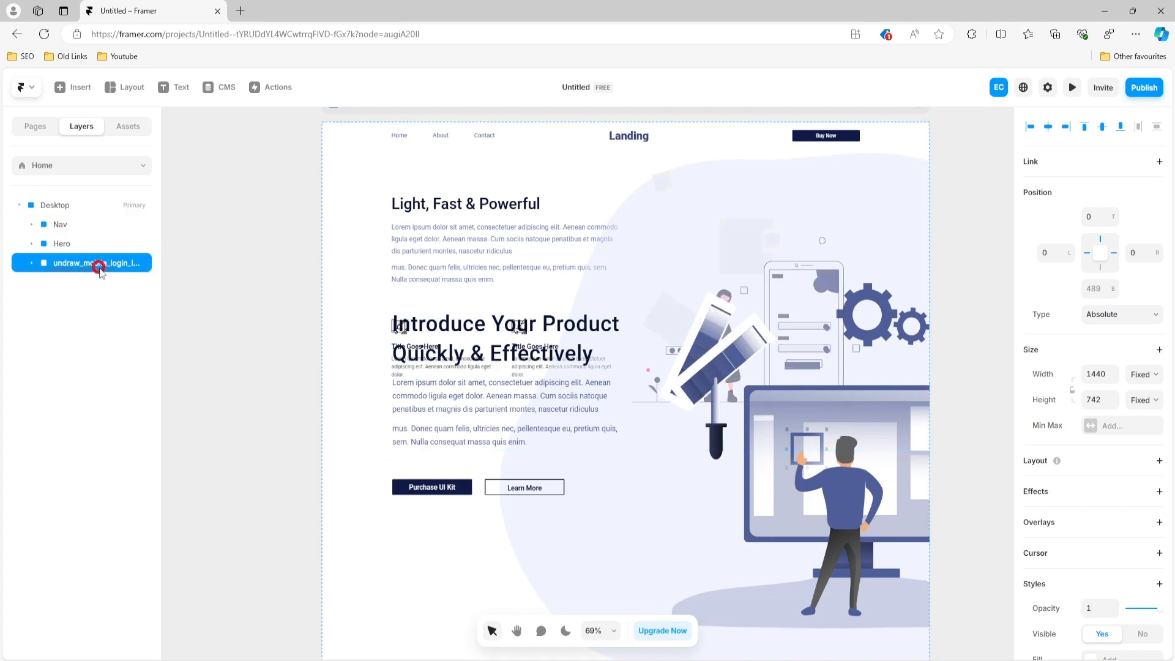
Step: Set the Desktop breakpoint's height to Fit Content and check the section order on the canvas
{"action": "left_click", "coordinate": [70, 205]}
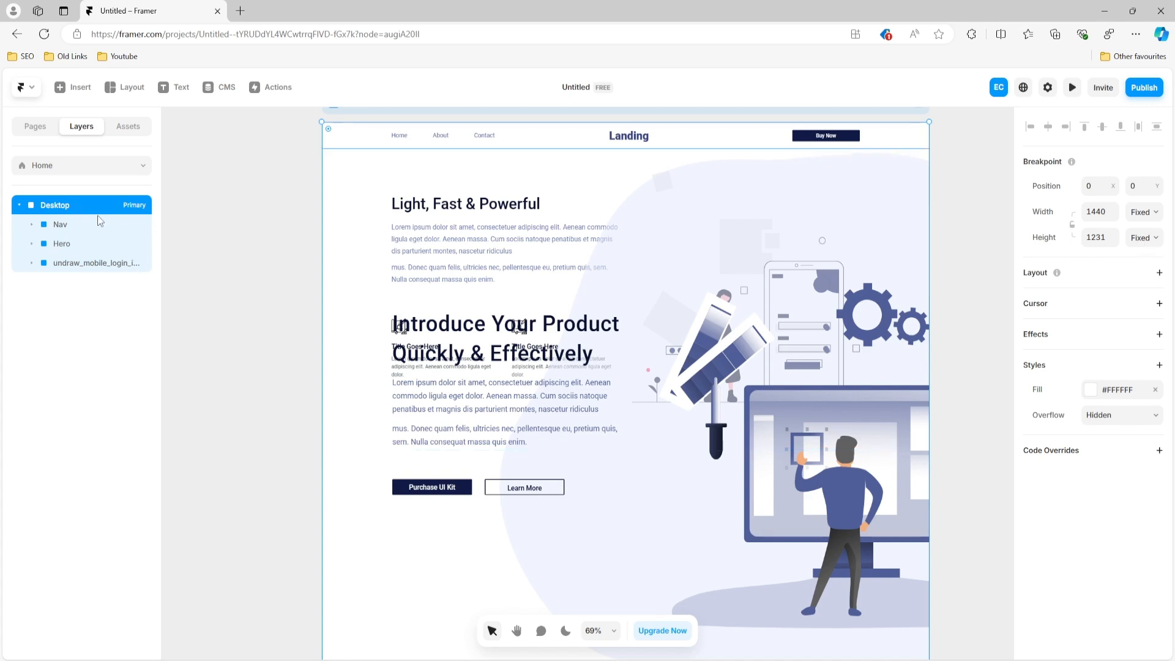
{"action": "left_click", "coordinate": [1155, 238]}
{"action": "left_click", "coordinate": [1147, 304]}
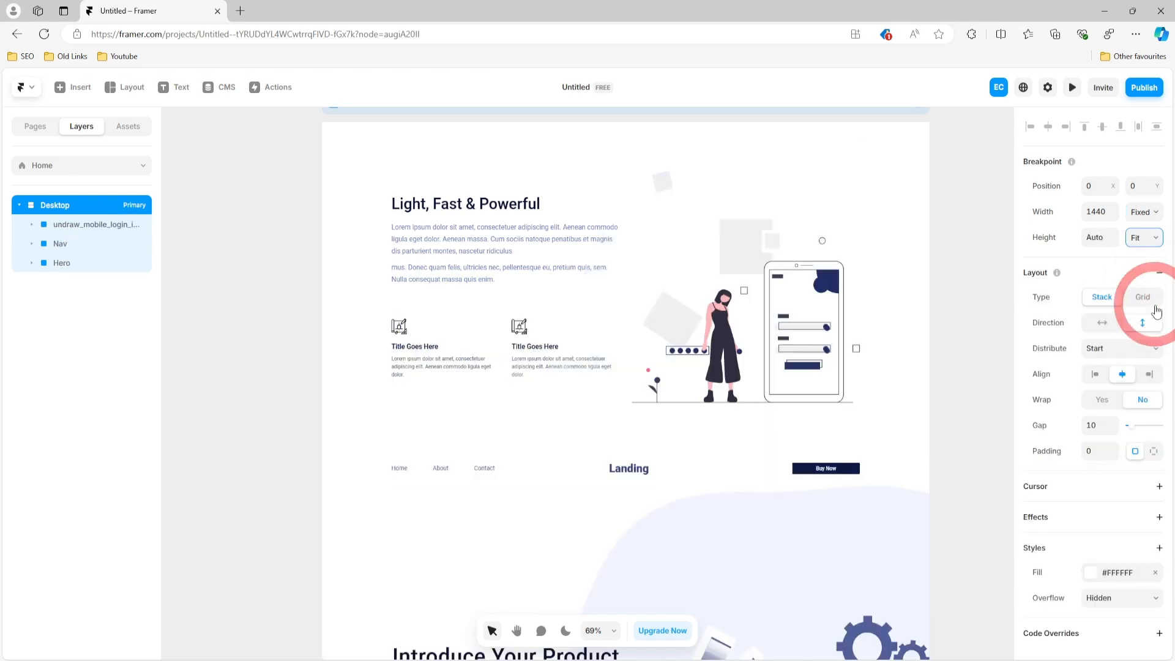
{"action": "scroll", "coordinate": [675, 302], "scroll_direction": "down", "scroll_amount": 2}
{"action": "scroll", "coordinate": [675, 296], "scroll_direction": "up", "scroll_amount": 3}
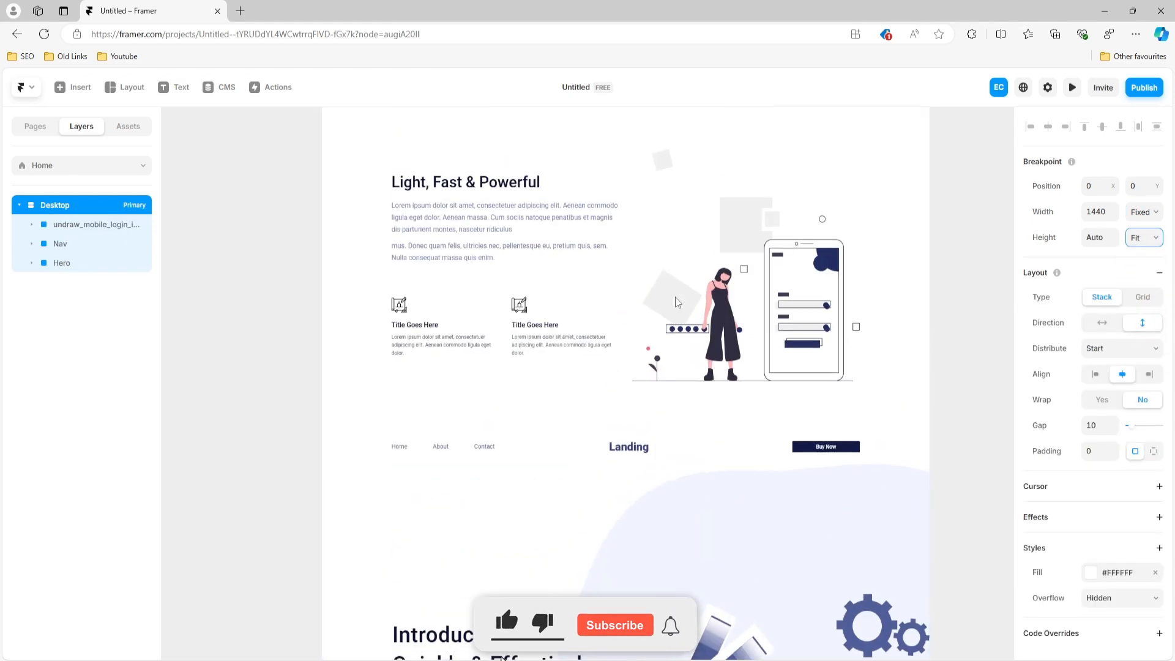
Step: Move the undraw_mobile_login layer below Hero and check the section's placement on the page
{"action": "left_click_drag", "start_coordinate": [89, 231], "coordinate": [82, 270]}
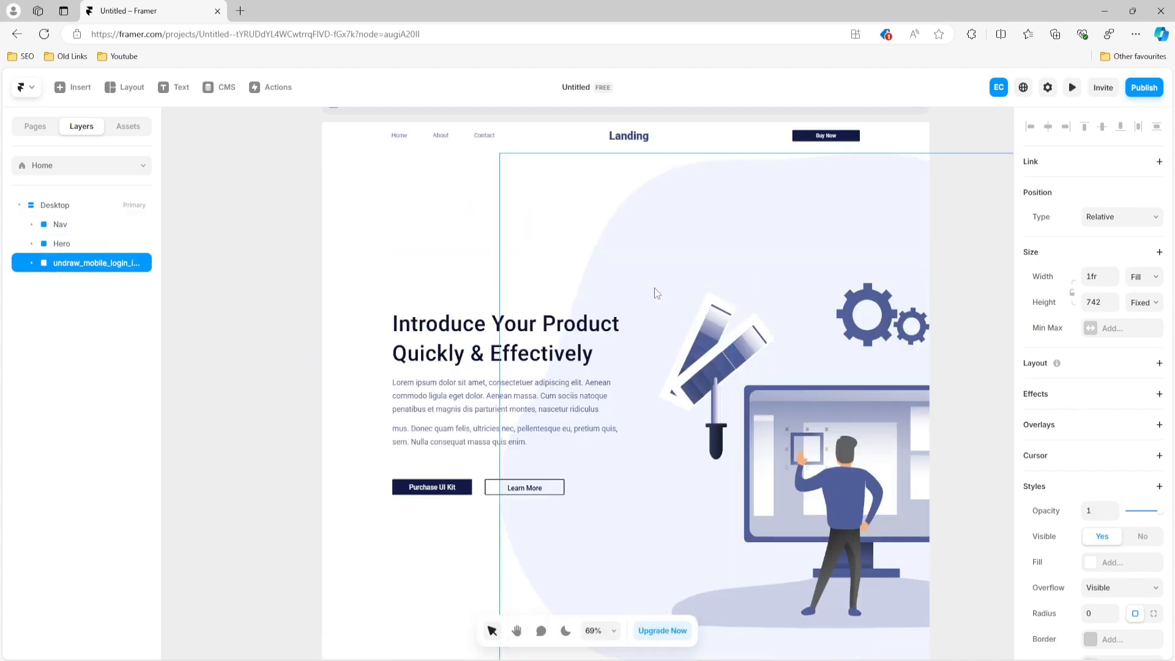
{"action": "scroll", "coordinate": [655, 288], "scroll_direction": "down", "scroll_amount": 5}
{"action": "scroll", "coordinate": [655, 288], "scroll_direction": "down", "scroll_amount": 4}
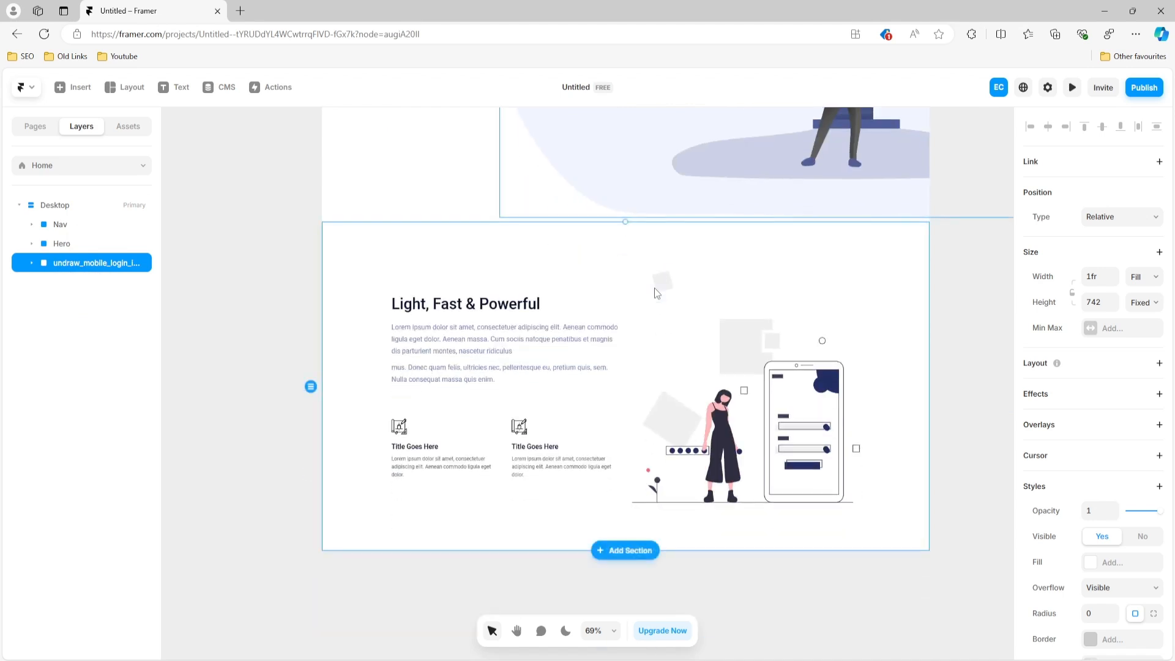
{"action": "scroll", "coordinate": [612, 294], "scroll_direction": "up", "scroll_amount": 2}
{"action": "scroll", "coordinate": [905, 216], "scroll_direction": "down", "scroll_amount": 2}
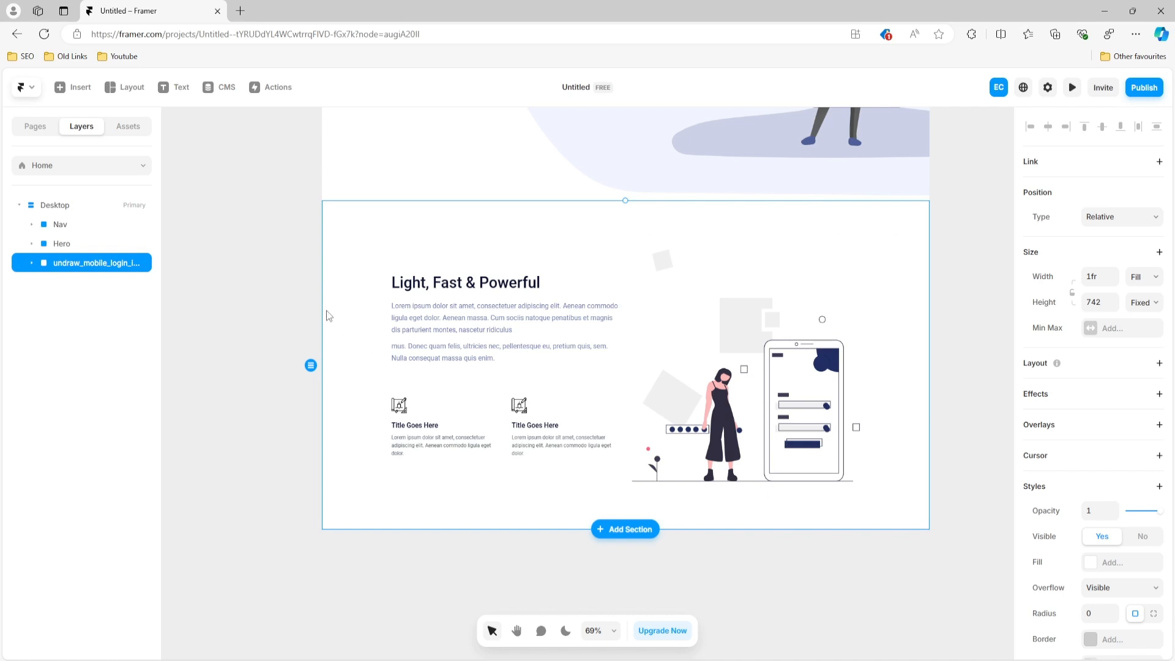
{"action": "scroll", "coordinate": [810, 251], "scroll_direction": "down", "scroll_amount": 3}
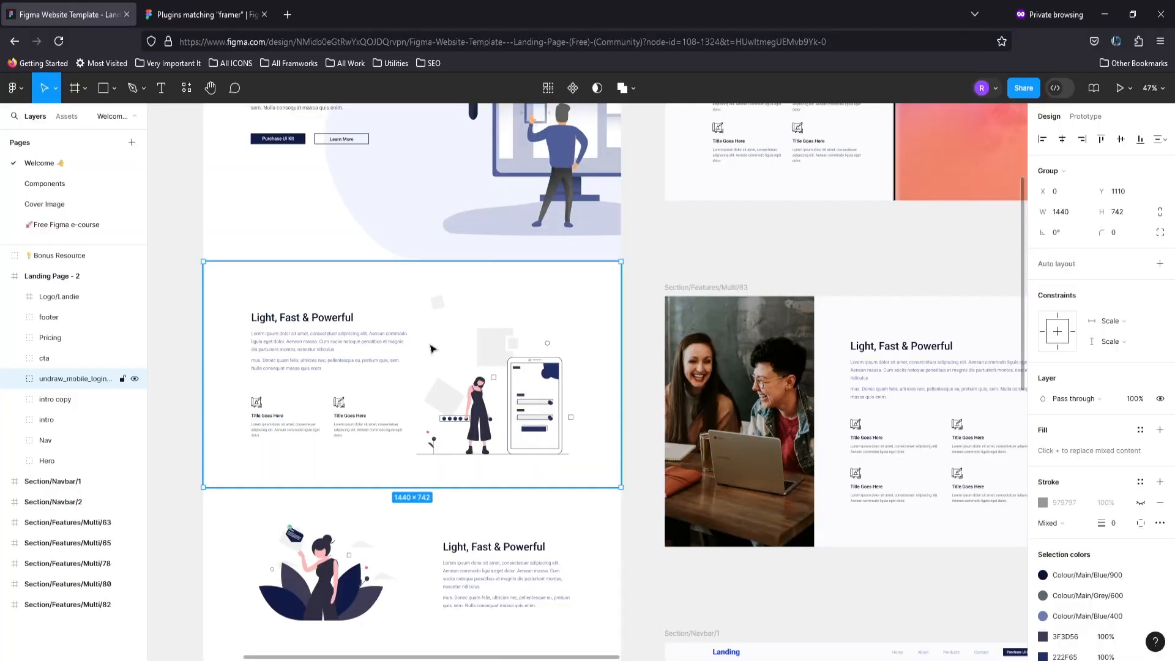
Step: Switch to Figma and copy the intro section with the Figma to HTML with Framer plugin
{"action": "scroll", "coordinate": [433, 349], "scroll_direction": "down", "scroll_amount": 5}
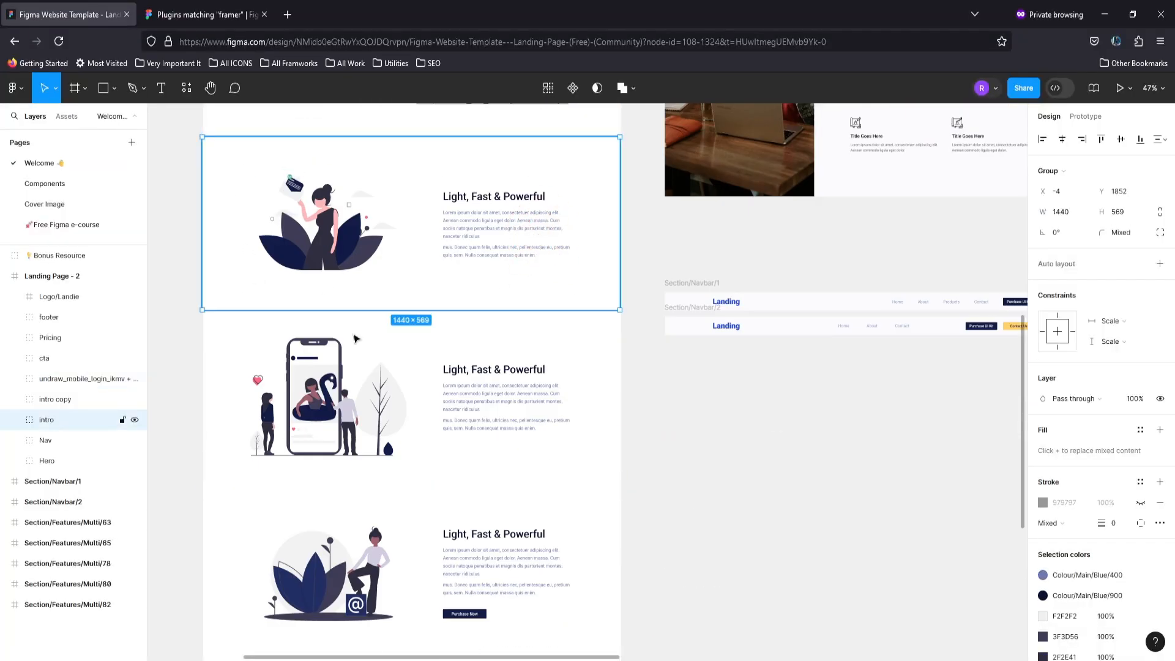
{"action": "left_click", "coordinate": [117, 420]}
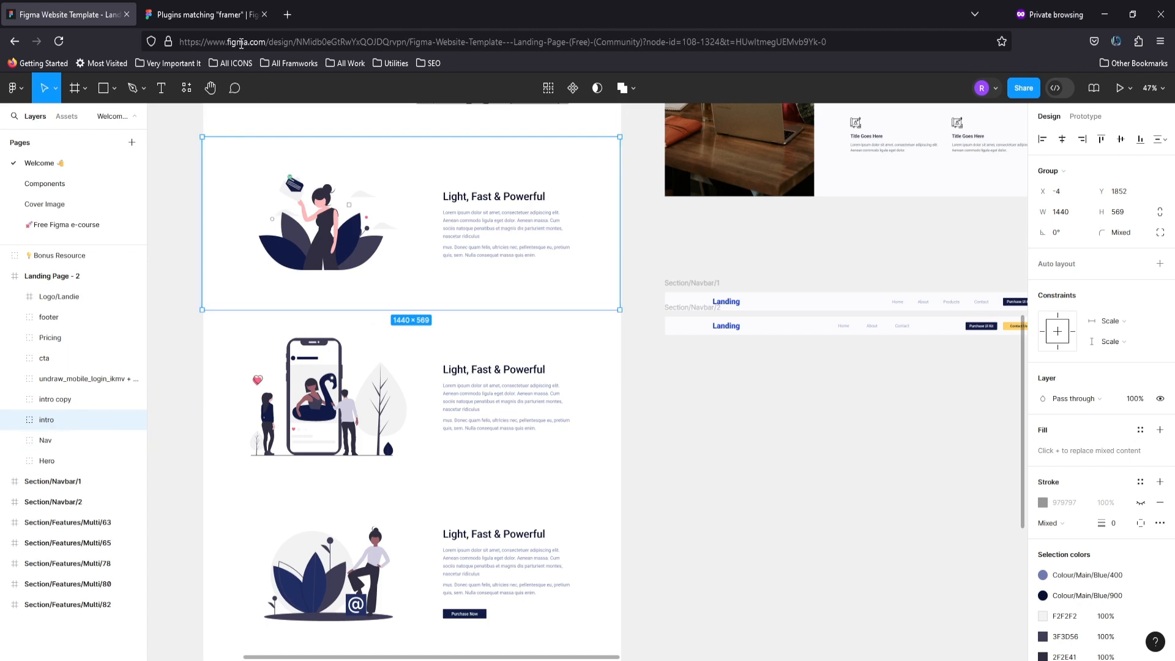
{"action": "left_click", "coordinate": [186, 89]}
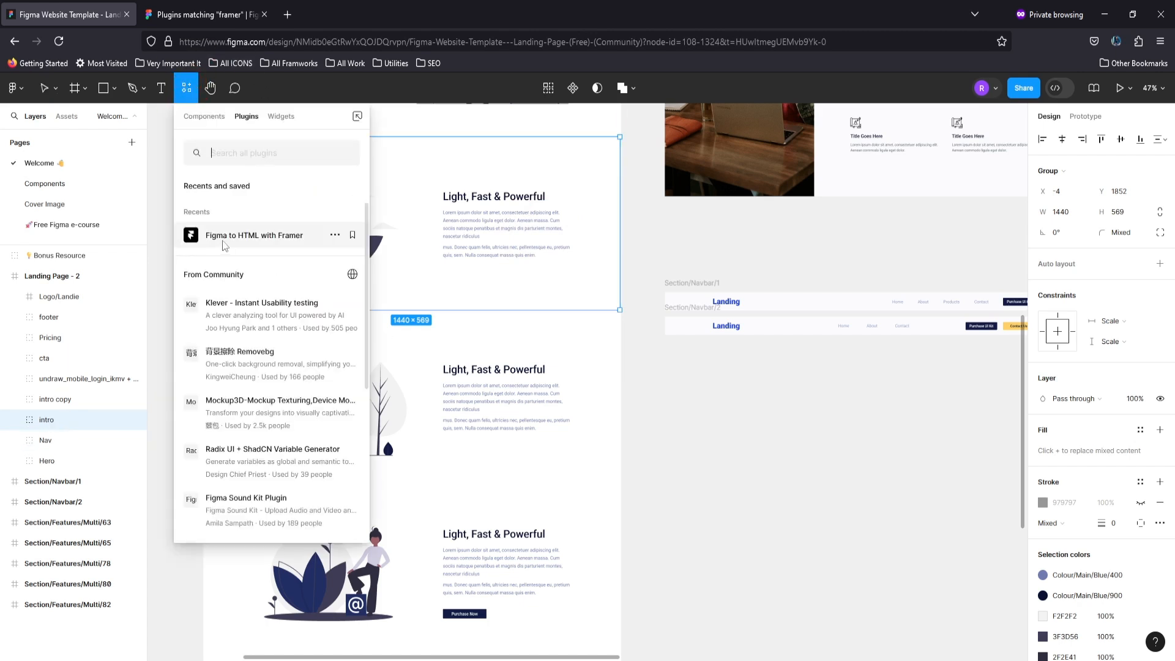
{"action": "left_click", "coordinate": [231, 235]}
{"action": "left_click", "coordinate": [571, 474]}
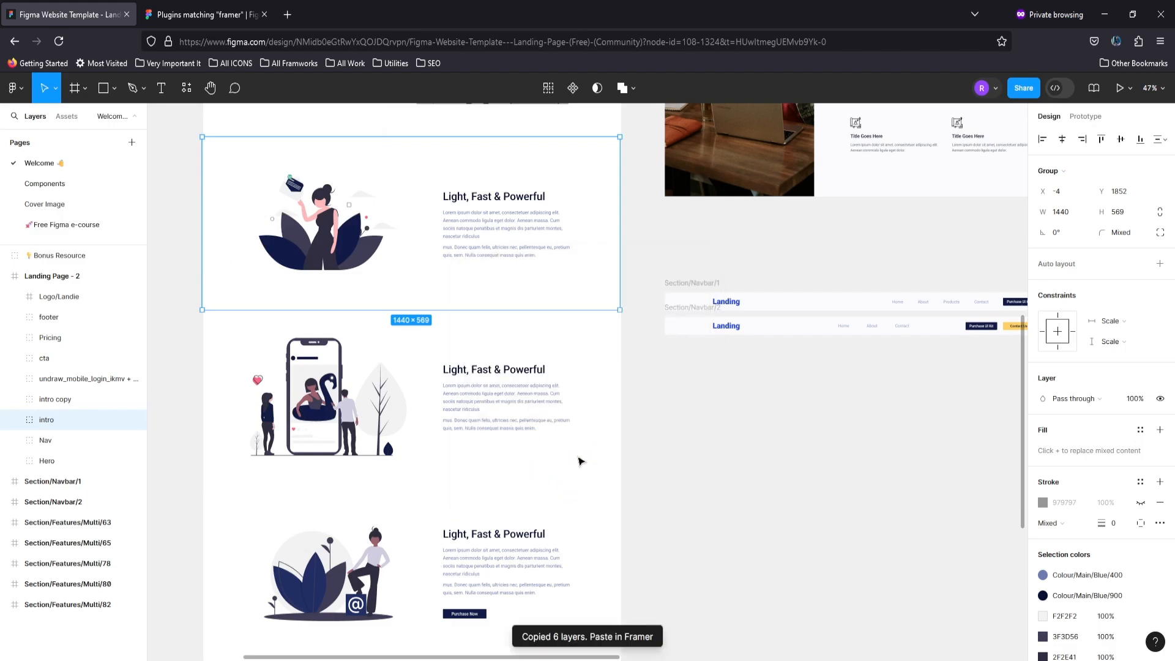
Step: Switch to Framer, paste the intro section into the Desktop breakpoint and check it below the previous section
{"action": "left_click", "coordinate": [643, 597]}
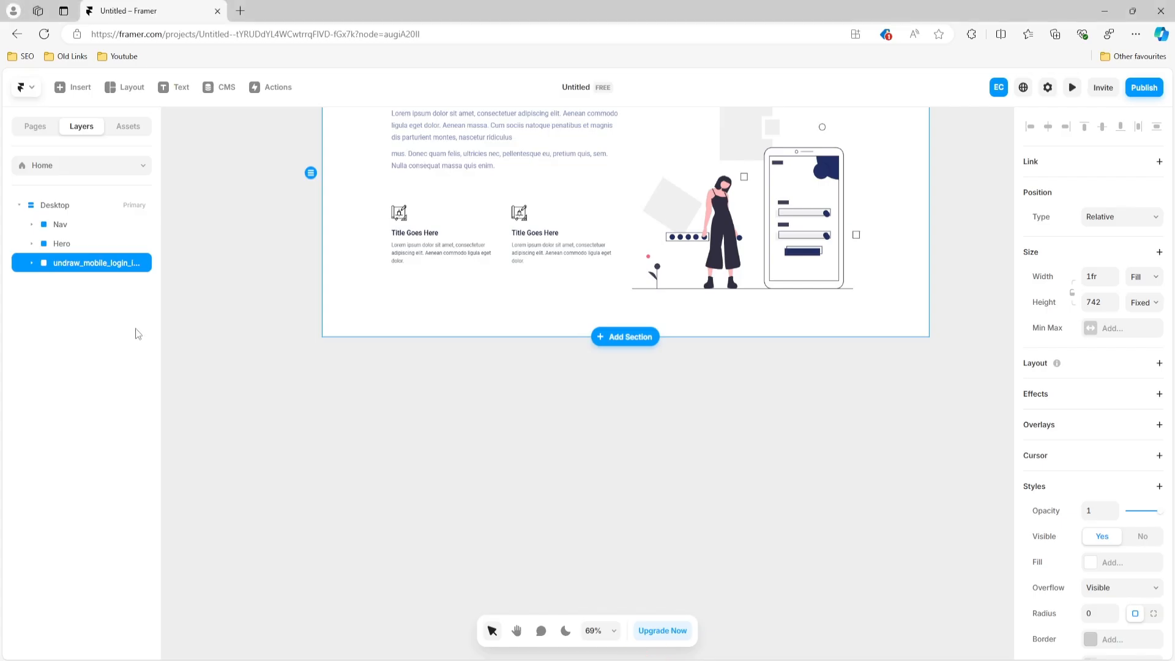
{"action": "left_click", "coordinate": [78, 211]}
{"action": "key", "text": "ctrl+v"}
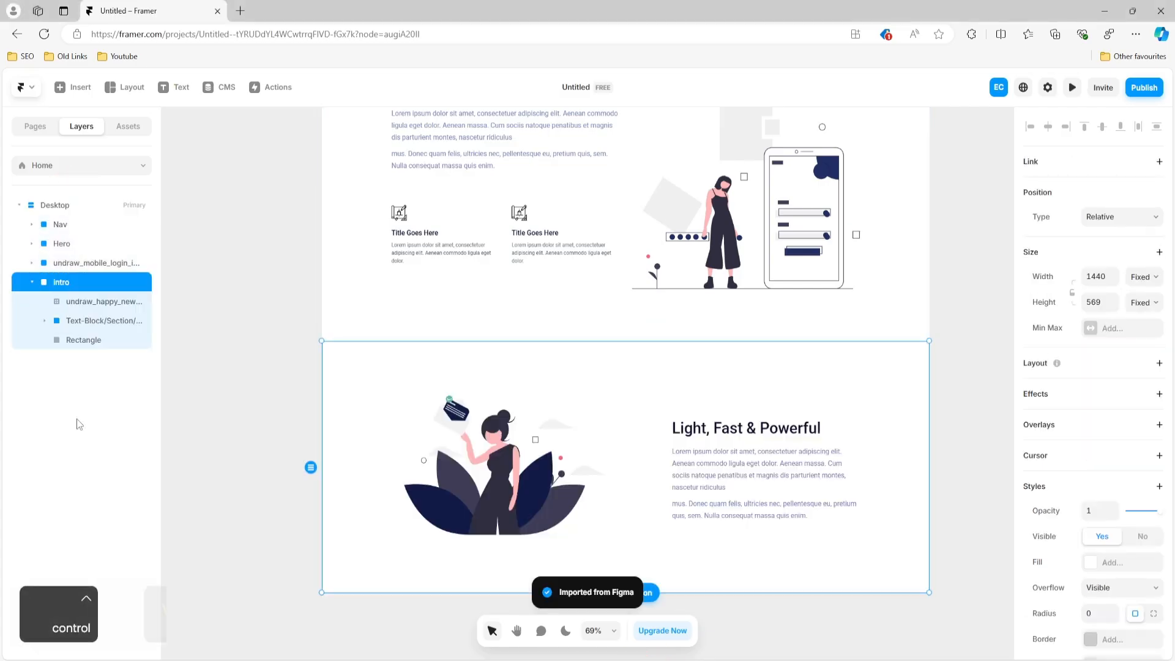
{"action": "scroll", "coordinate": [321, 415], "scroll_direction": "down", "scroll_amount": 2}
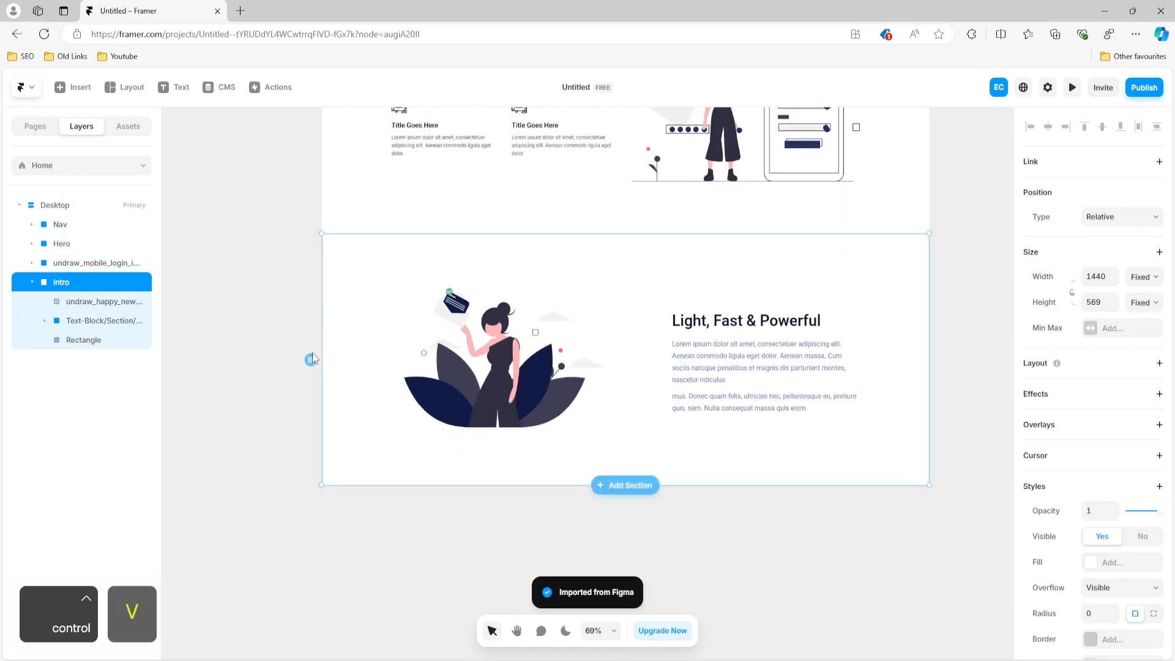
{"action": "scroll", "coordinate": [334, 350], "scroll_direction": "up", "scroll_amount": 3}
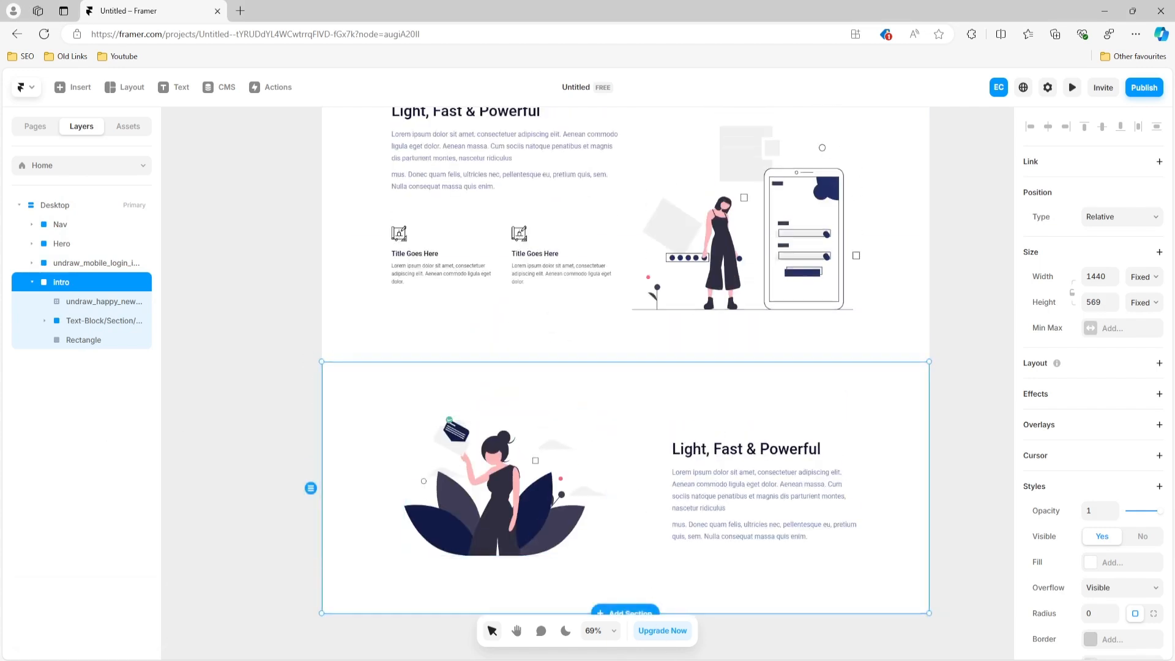
Step: Switch to Figma and copy the intro copy section with the Figma to HTML with Framer plugin
{"action": "left_click", "coordinate": [669, 603]}
{"action": "scroll", "coordinate": [292, 401], "scroll_direction": "down", "scroll_amount": 1}
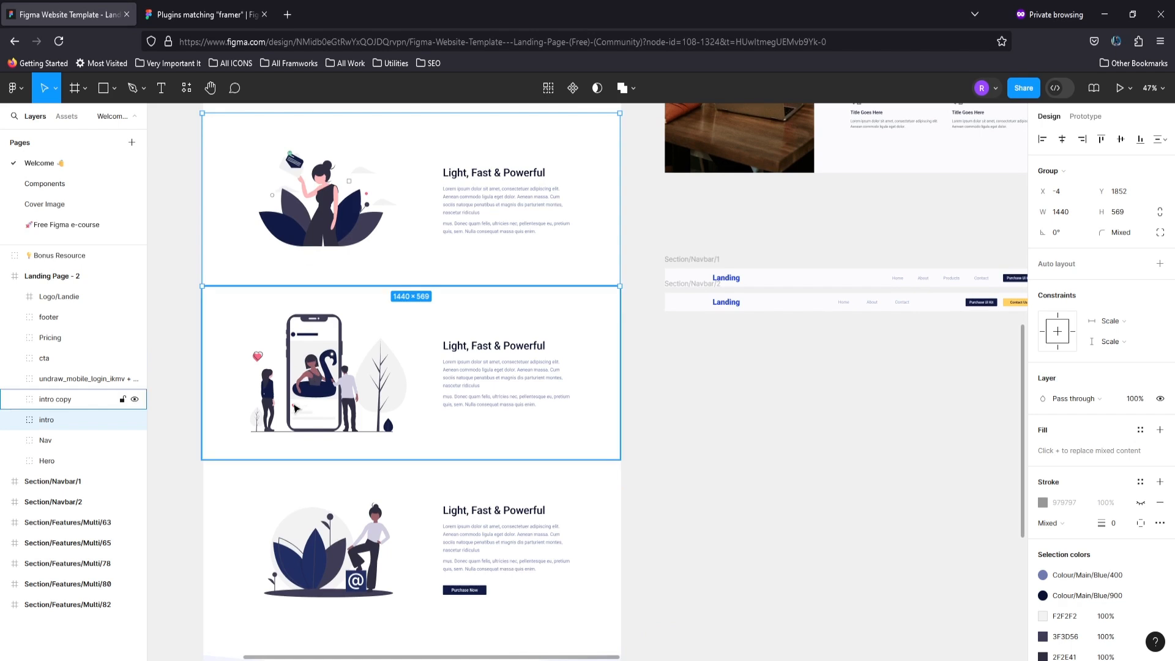
{"action": "left_click", "coordinate": [282, 438]}
{"action": "left_click", "coordinate": [336, 321]}
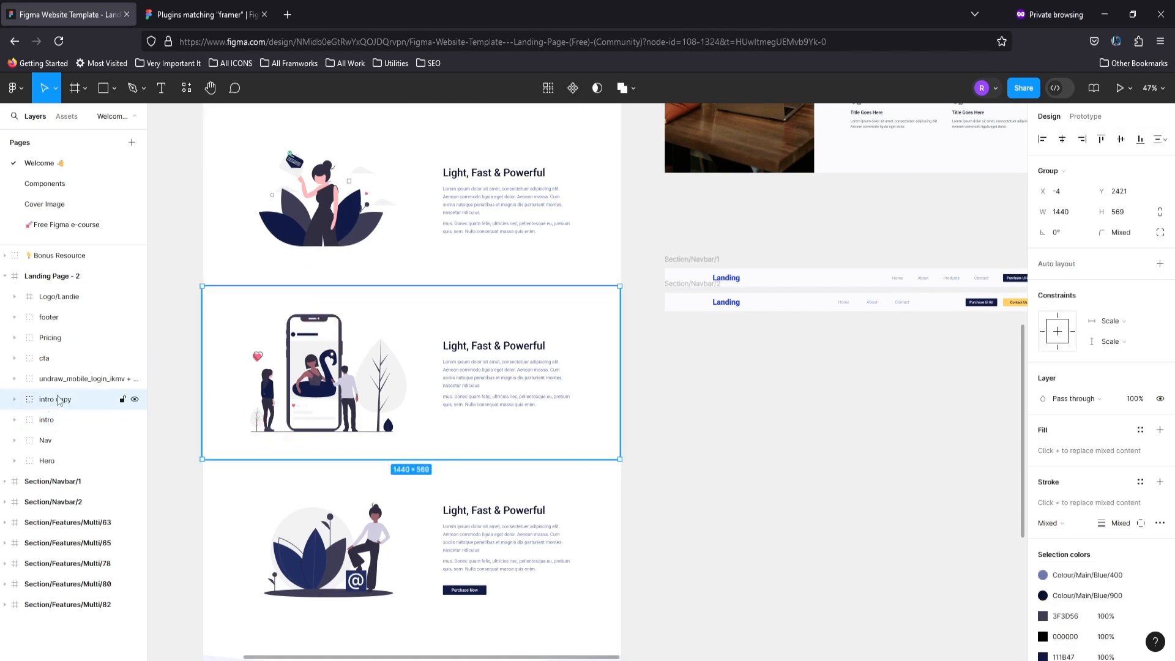
{"action": "left_click", "coordinate": [186, 88]}
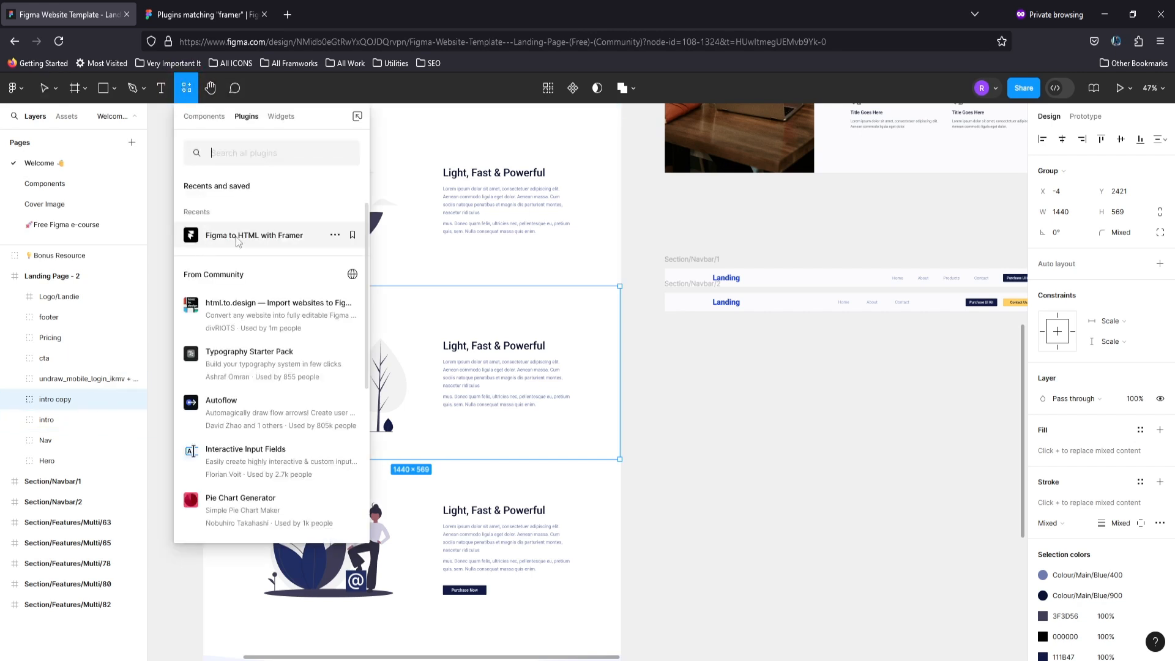
{"action": "left_click", "coordinate": [52, 402]}
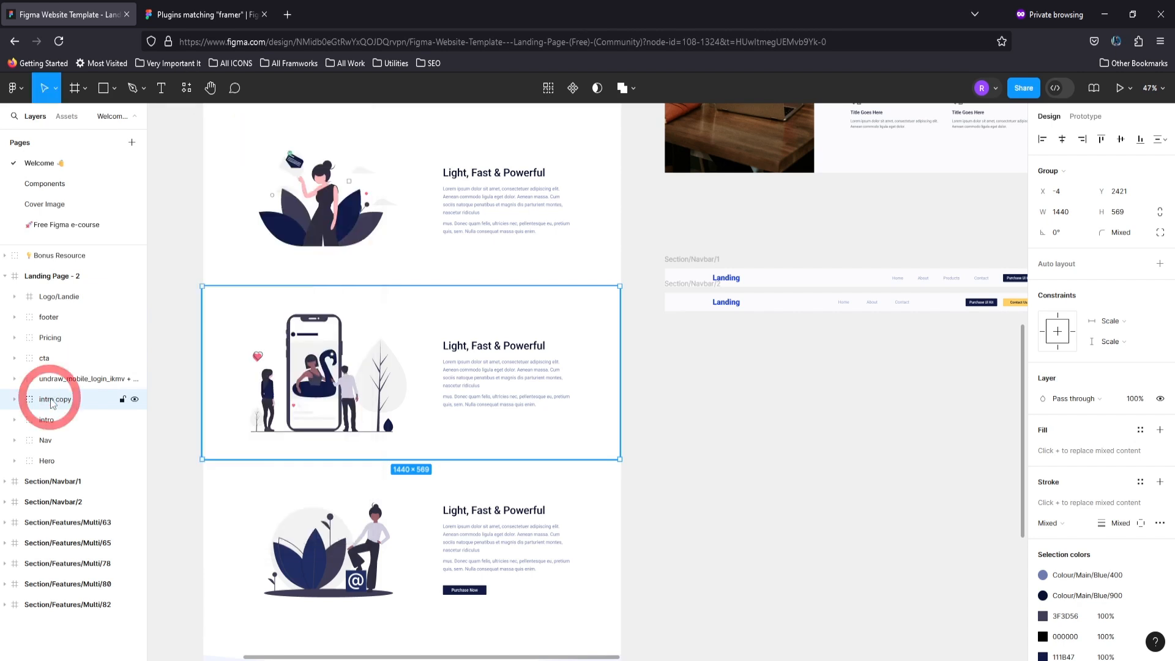
{"action": "left_click", "coordinate": [15, 399]}
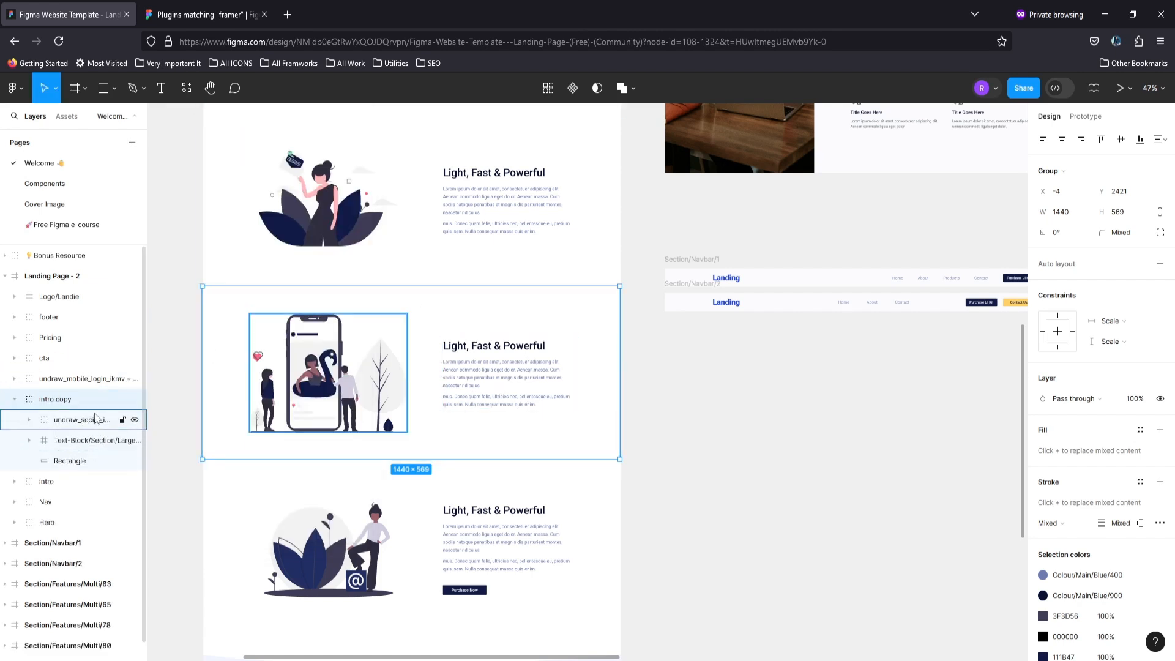
{"action": "left_click", "coordinate": [15, 399]}
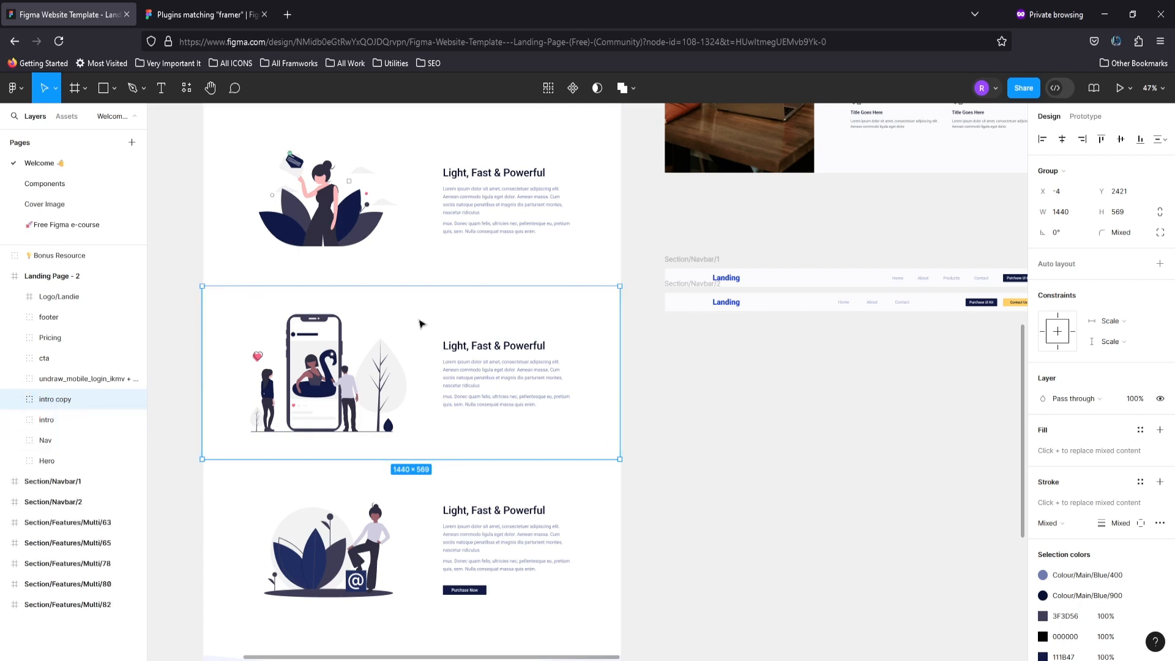
{"action": "left_click", "coordinate": [187, 88]}
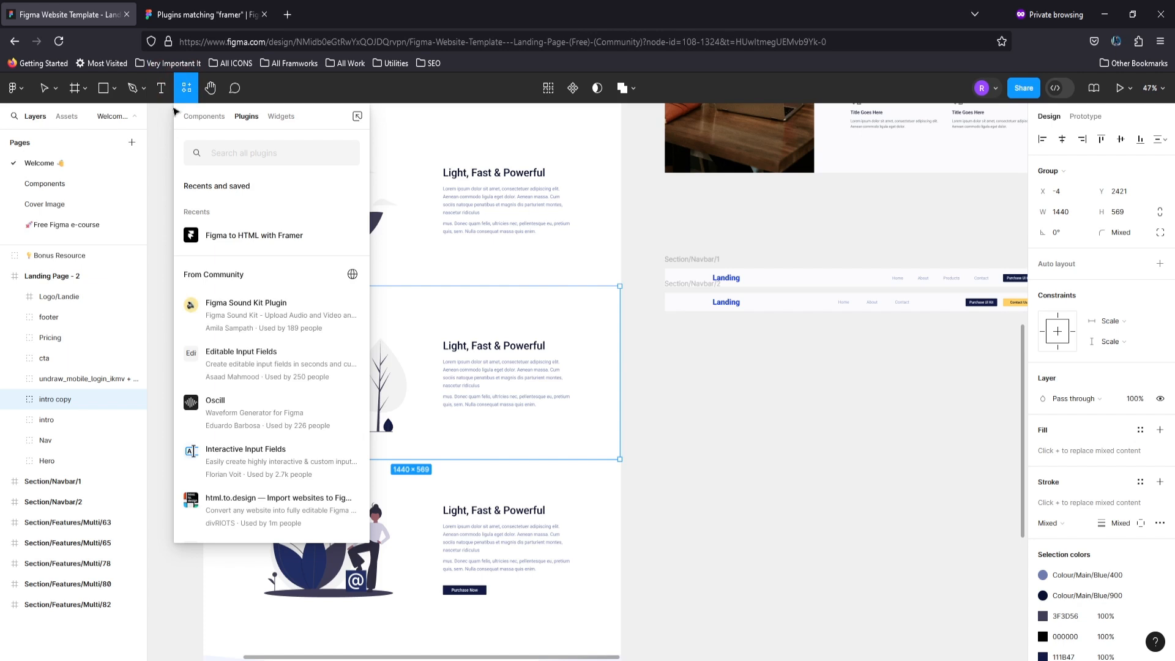
{"action": "left_click", "coordinate": [243, 239]}
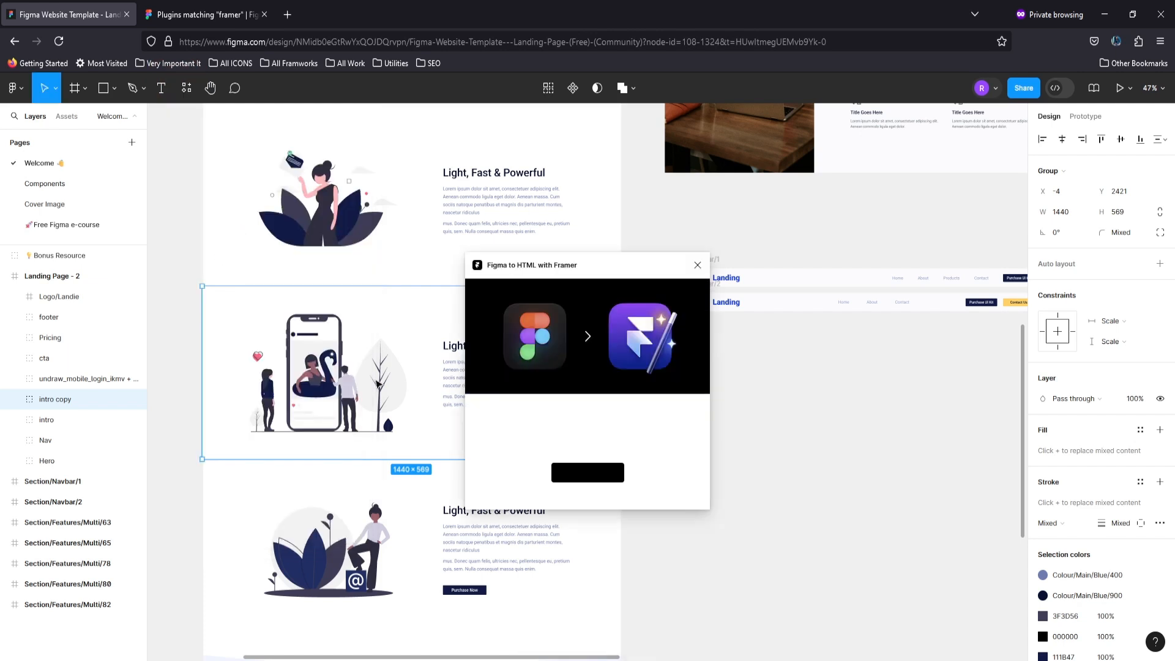
{"action": "left_click", "coordinate": [589, 484]}
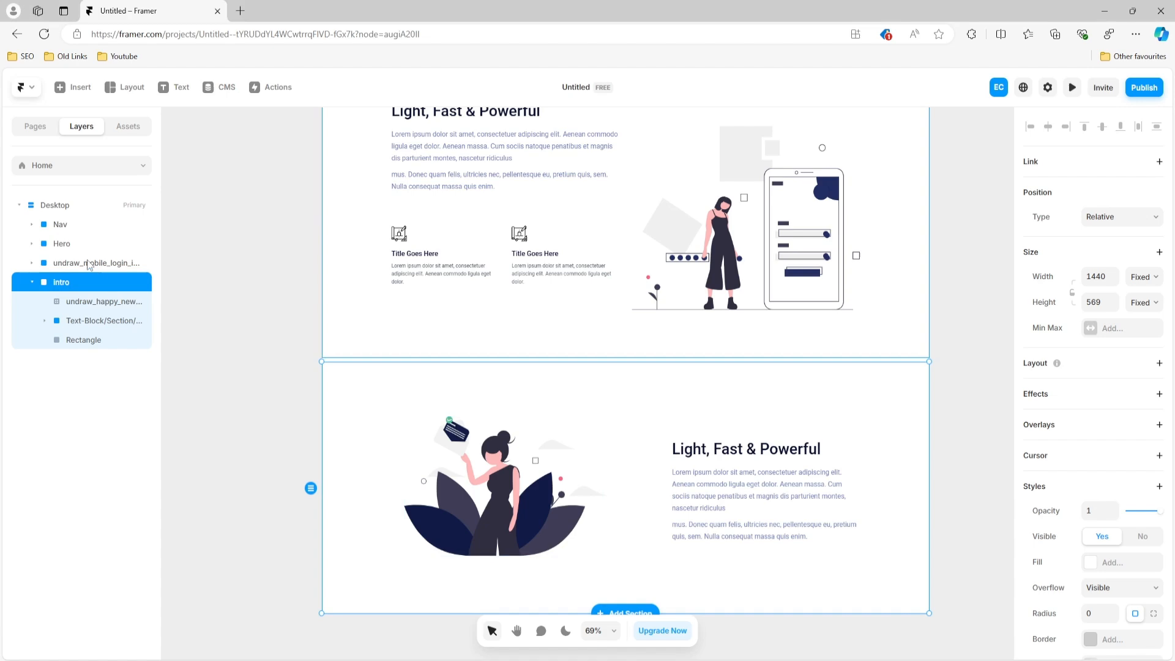
Step: Switch to Framer, paste the intro copy section into the Desktop breakpoint and check it below intro
{"action": "key", "text": "Escape"}
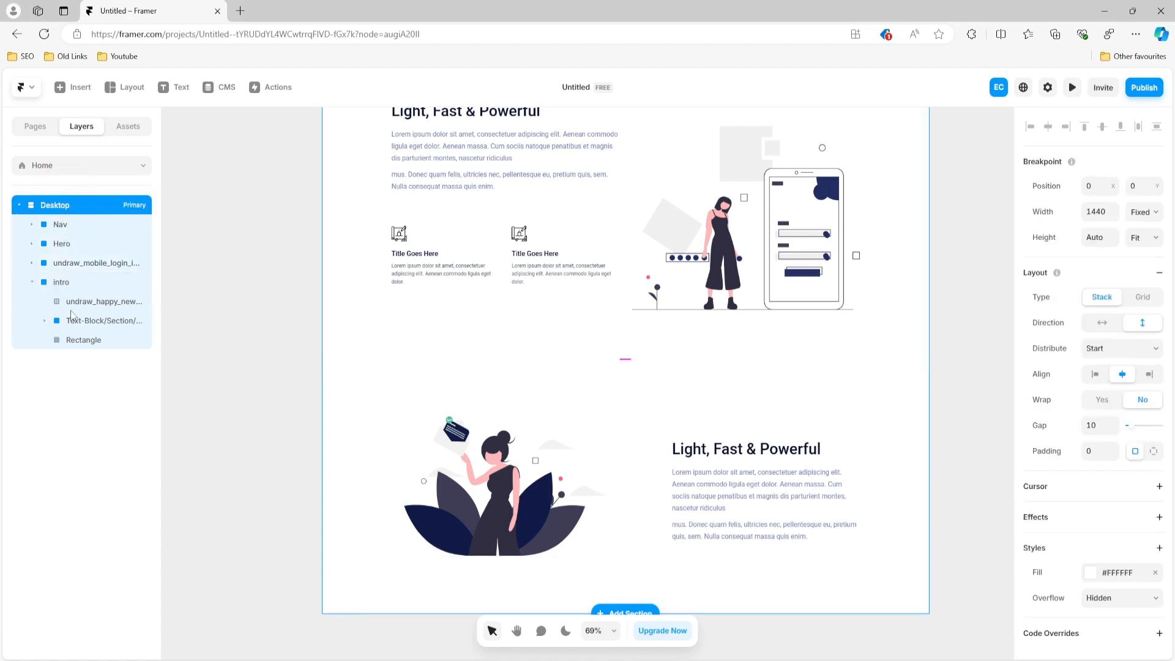
{"action": "key", "text": "ctrl+v"}
{"action": "scroll", "coordinate": [503, 355], "scroll_direction": "down", "scroll_amount": 5}
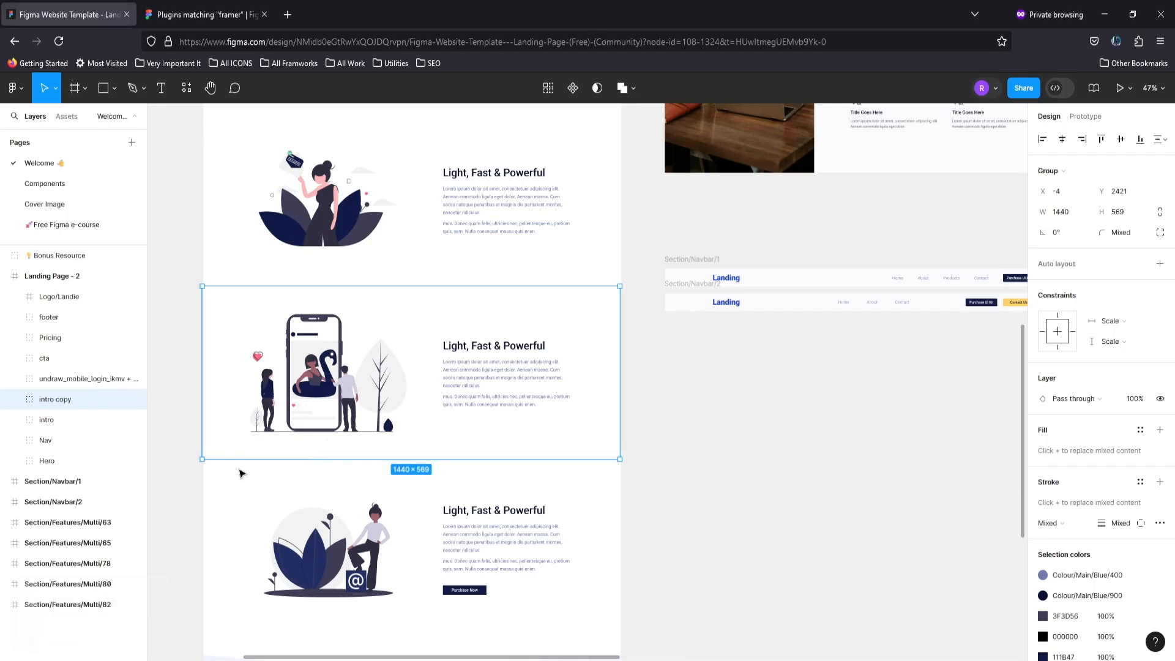
Step: Switch to Figma, copy the cta section with the Figma to HTML with Framer plugin, and paste it into the Desktop breakpoint in Framer
{"action": "left_click", "coordinate": [241, 473]}
{"action": "scroll", "coordinate": [244, 480], "scroll_direction": "down", "scroll_amount": 1}
{"action": "left_click", "coordinate": [300, 497]}
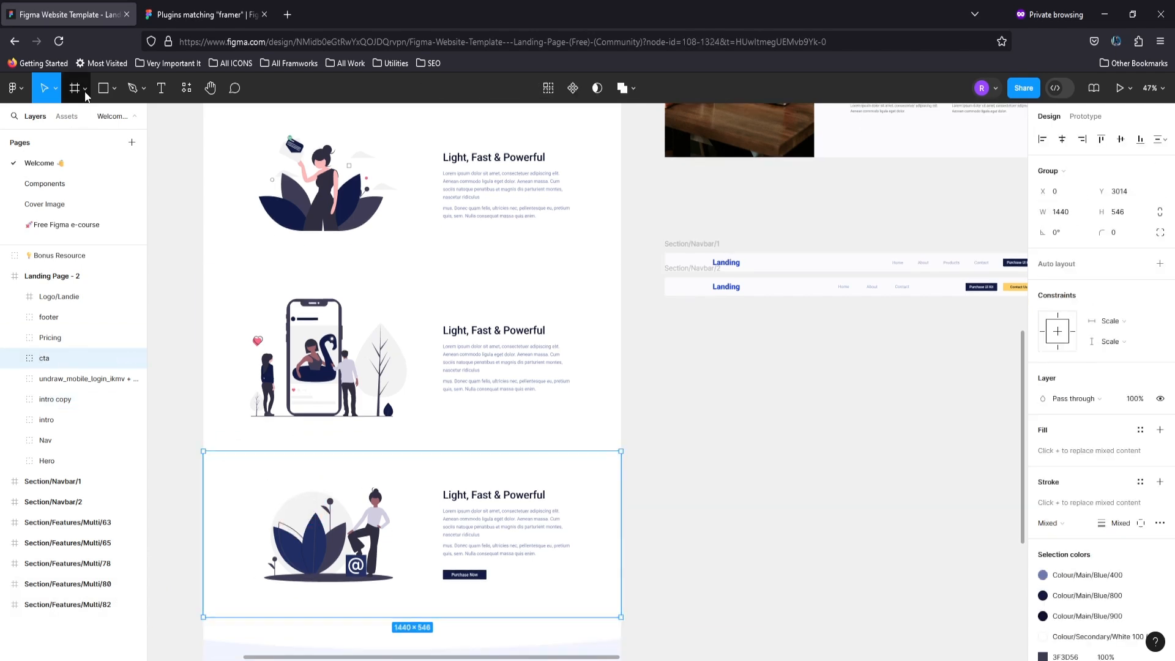
{"action": "left_click", "coordinate": [186, 89]}
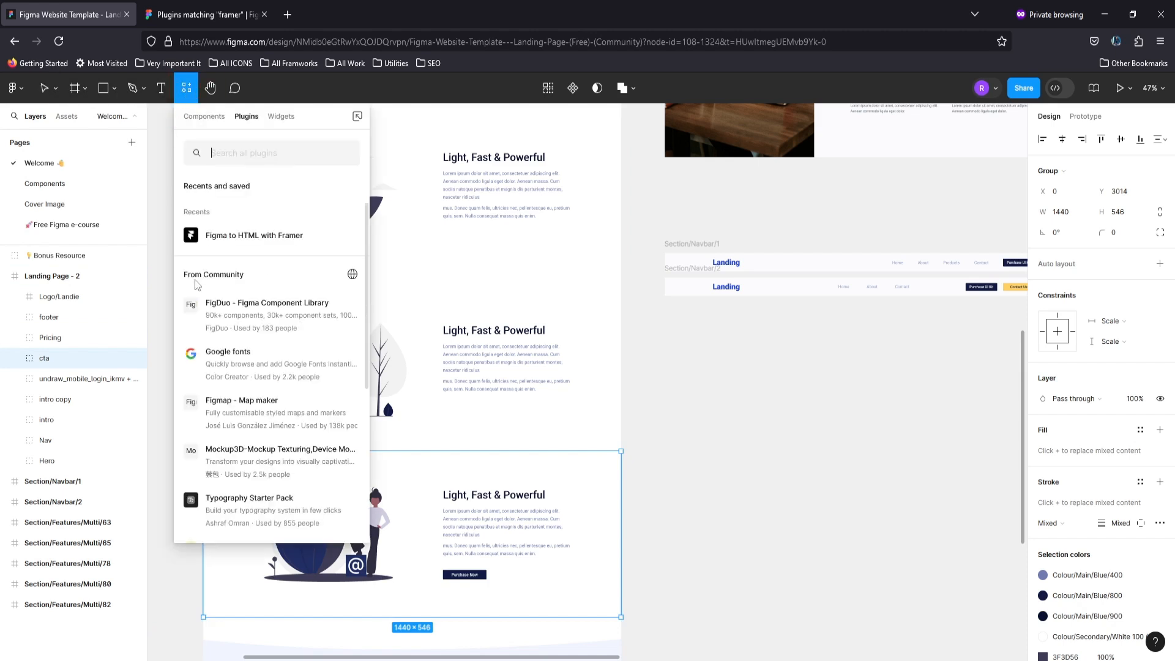
{"action": "left_click", "coordinate": [318, 236]}
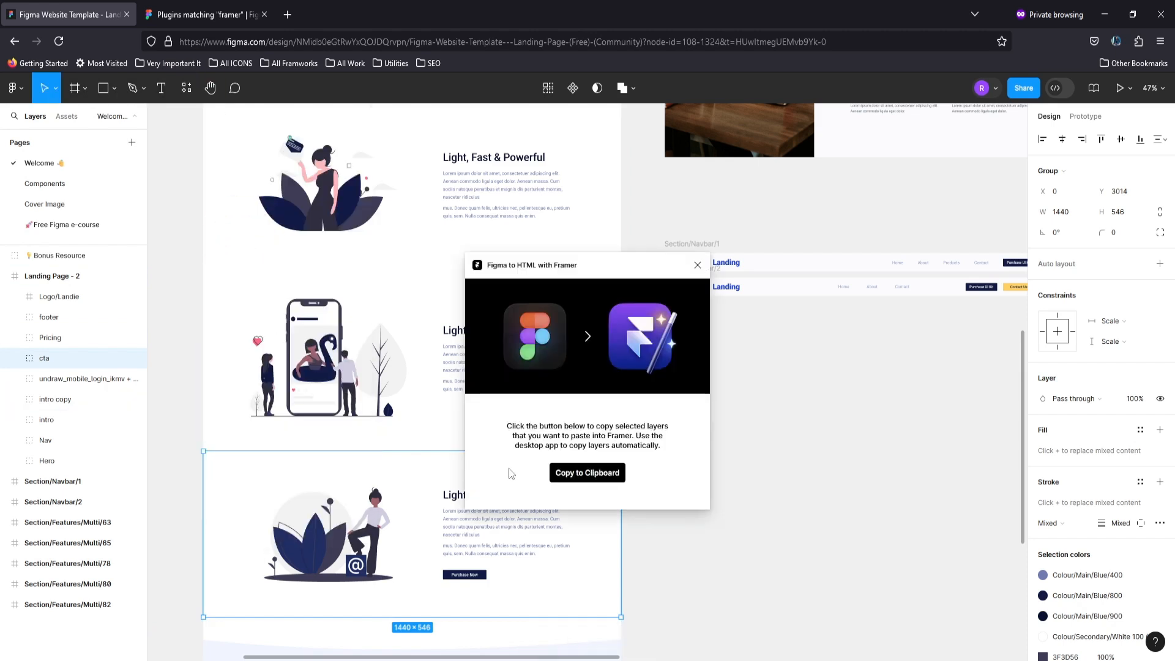
{"action": "left_click", "coordinate": [579, 473]}
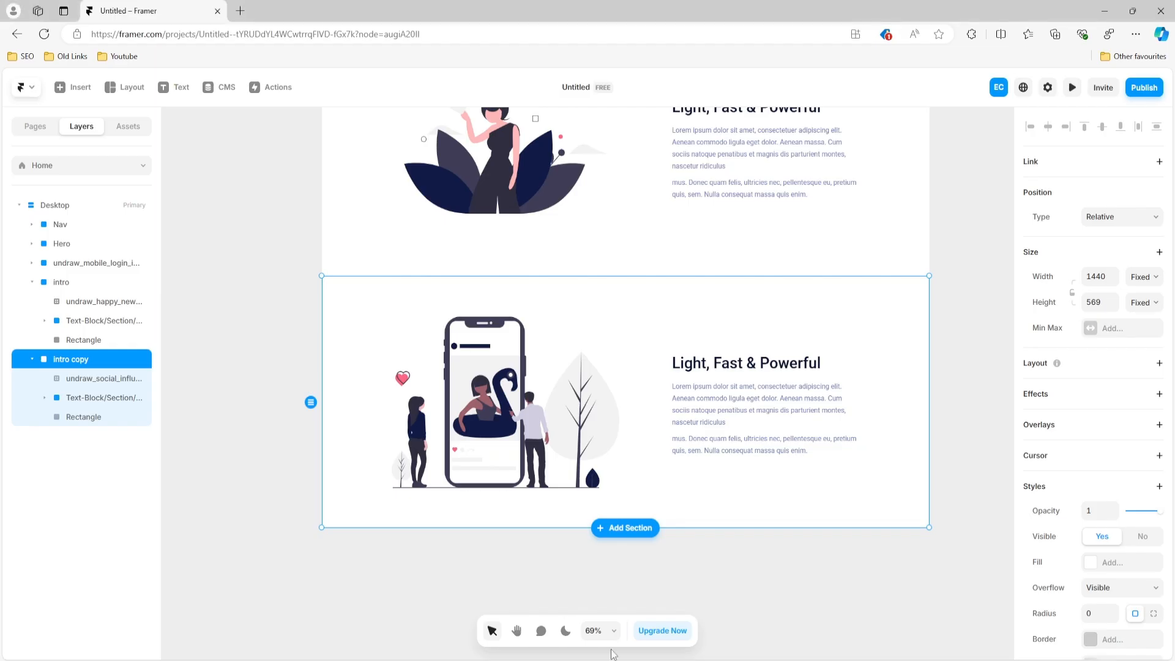
{"action": "left_click", "coordinate": [45, 205]}
{"action": "key", "text": "ctrl+v"}
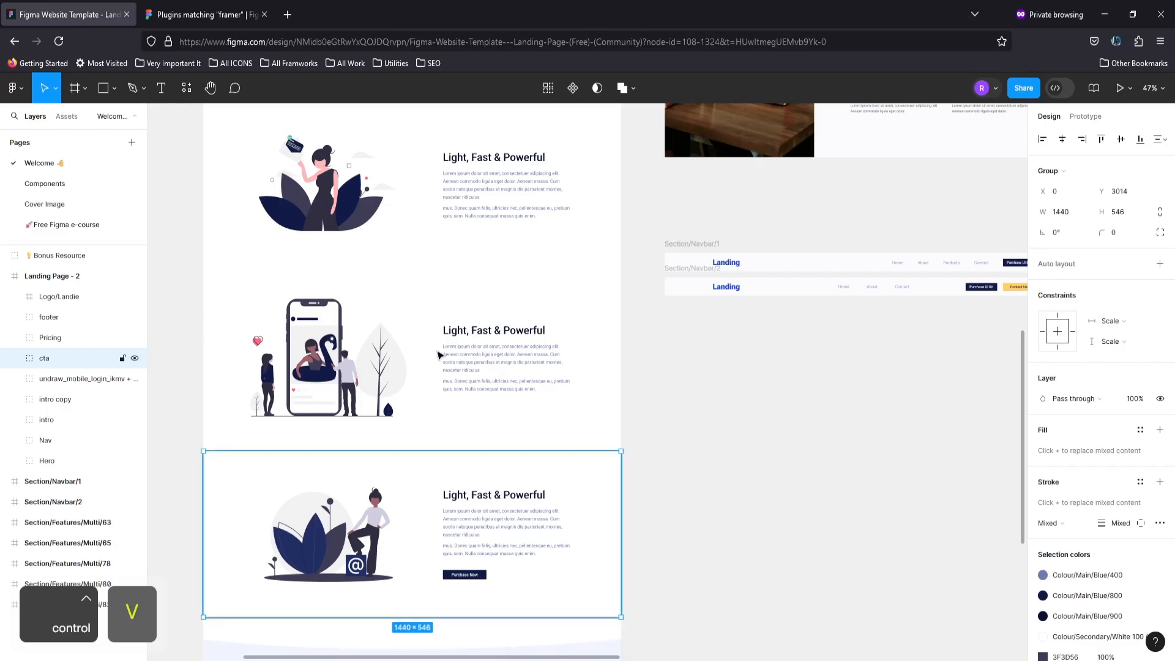
Step: Switch to Figma and copy the Pricing section with the Figma to HTML with Framer plugin
{"action": "scroll", "coordinate": [429, 331], "scroll_direction": "down", "scroll_amount": 8}
{"action": "left_click", "coordinate": [312, 228]}
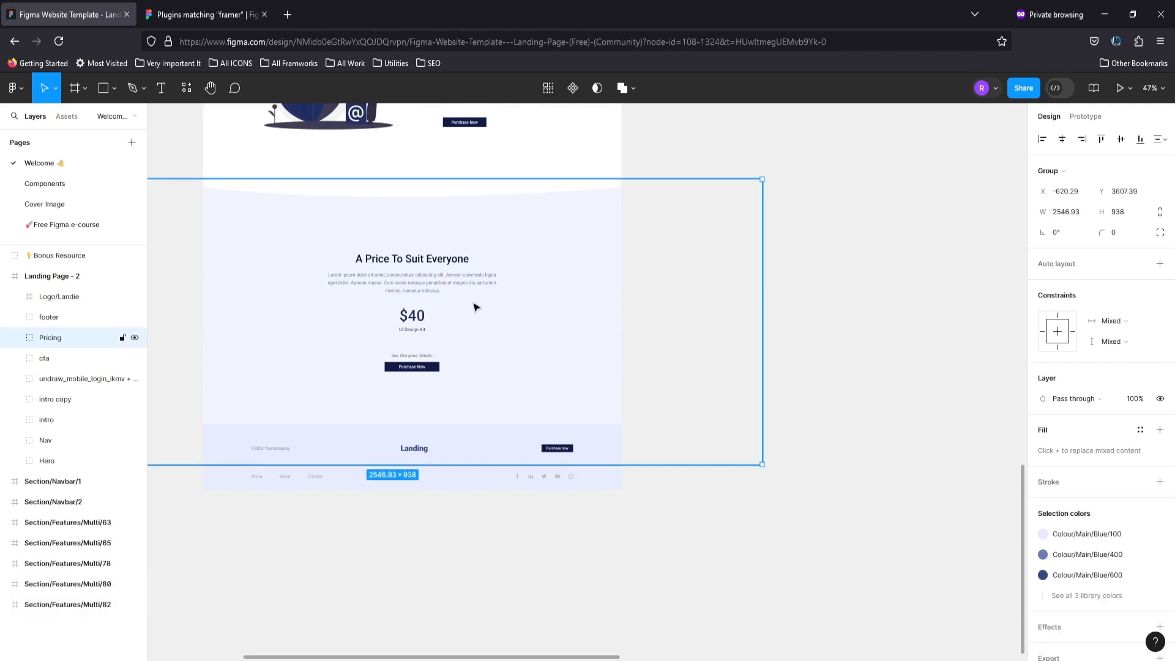
{"action": "left_click_drag", "start_coordinate": [411, 310], "coordinate": [538, 308]}
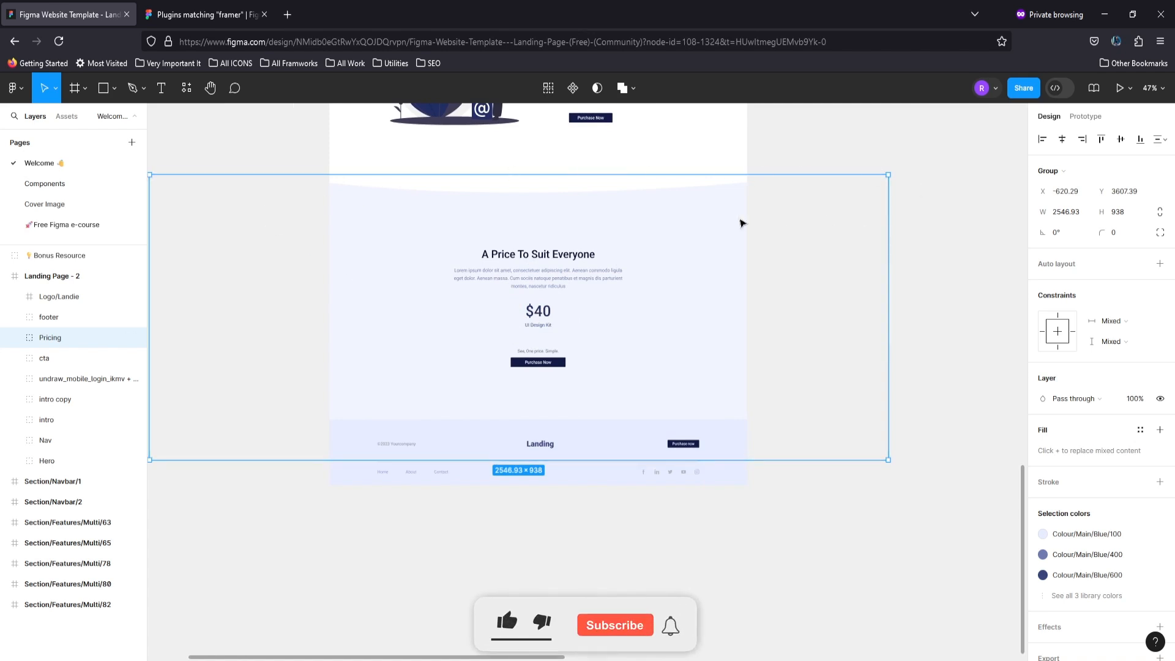
{"action": "left_click_drag", "start_coordinate": [412, 260], "coordinate": [468, 261]}
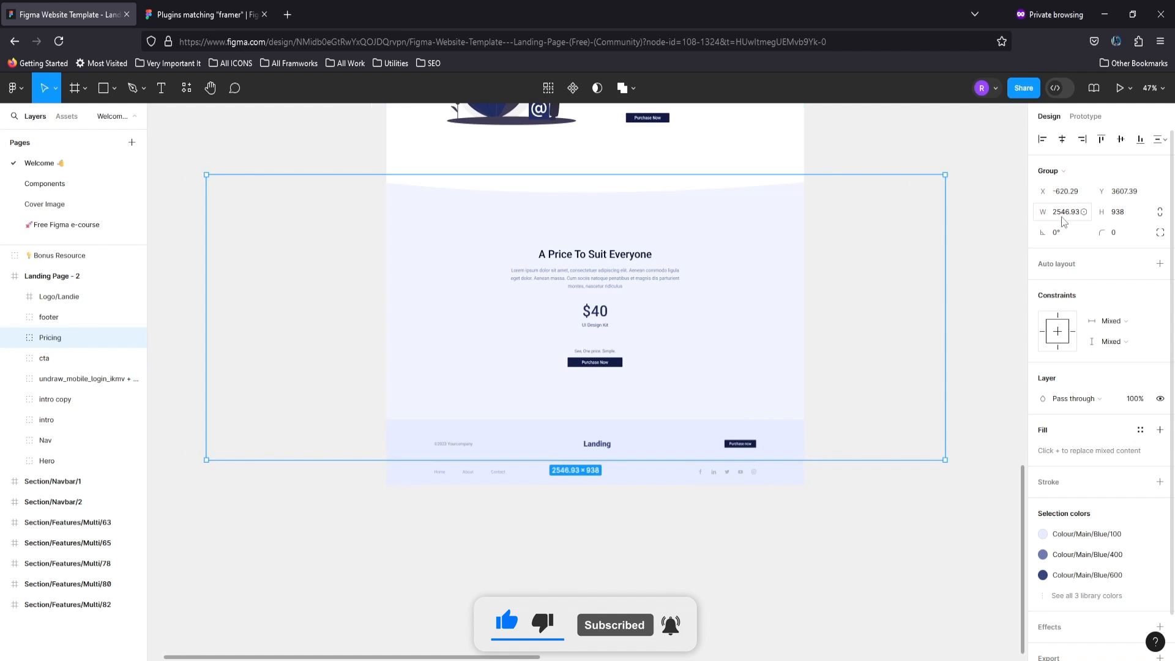
{"action": "left_click", "coordinate": [184, 90]}
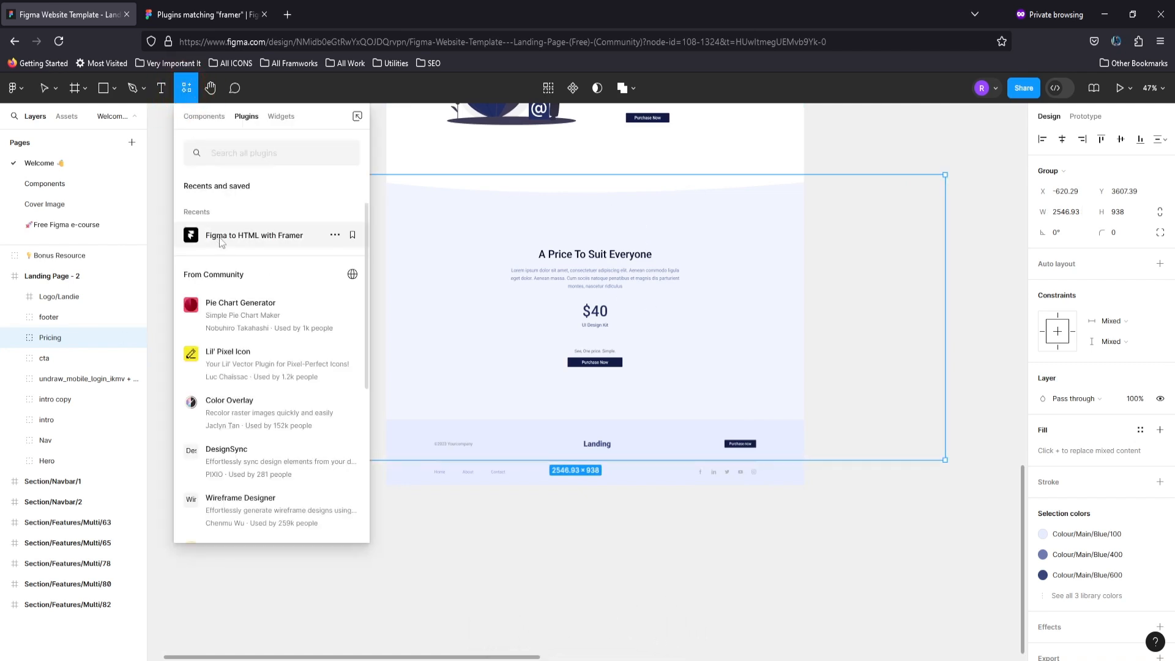
{"action": "left_click", "coordinate": [222, 242]}
{"action": "left_click", "coordinate": [609, 474]}
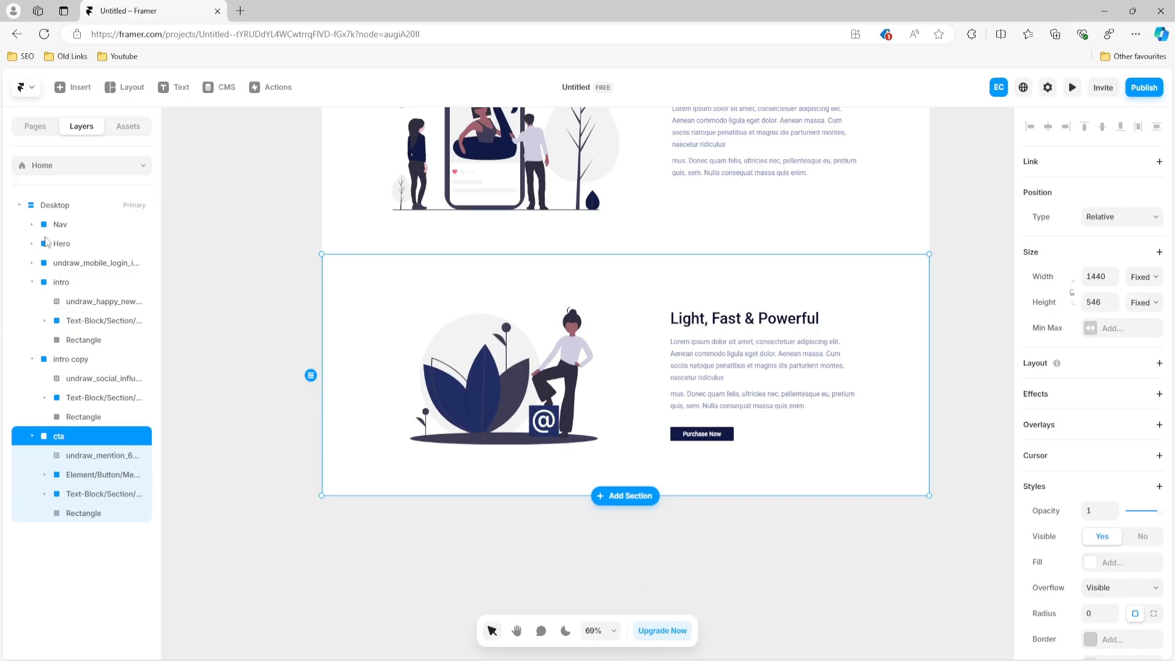
Step: Switch to Framer, paste the Pricing section into the Desktop breakpoint, and collapse the intro, intro copy, cta and Pricing layers
{"action": "left_click", "coordinate": [45, 205]}
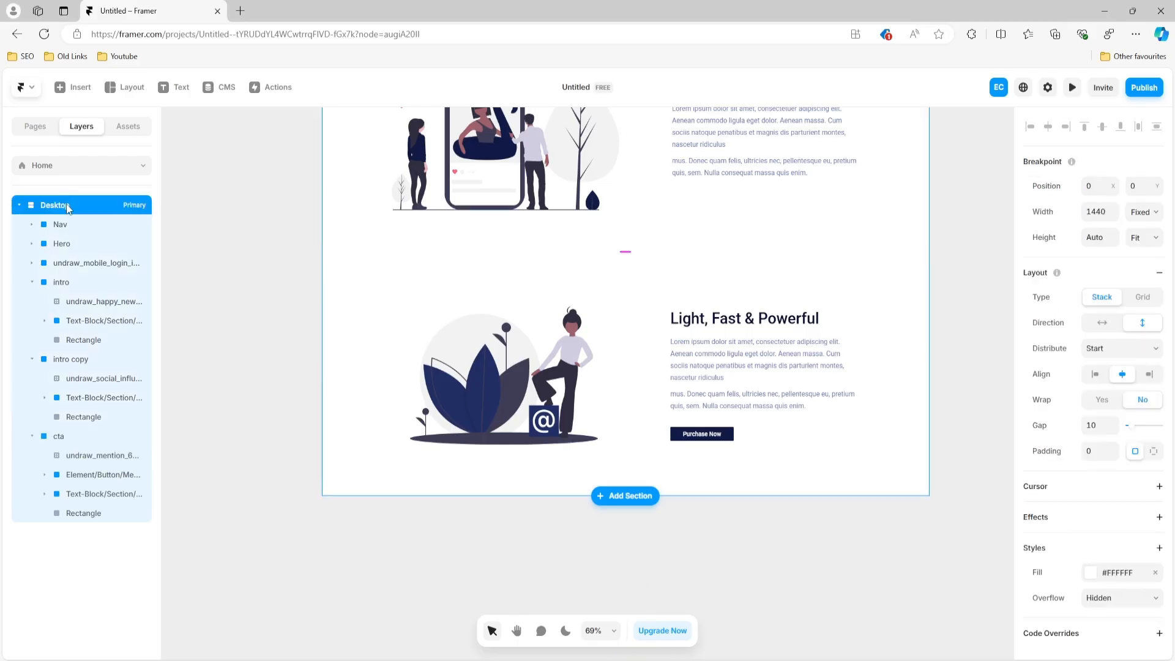
{"action": "left_click", "coordinate": [32, 282]}
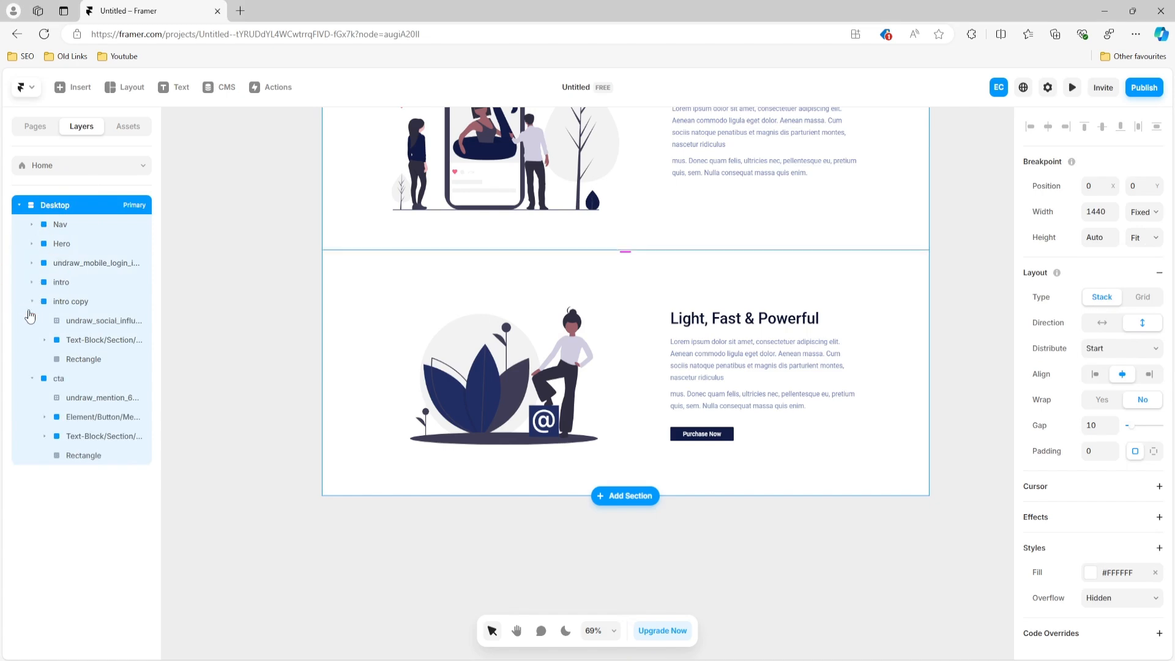
{"action": "left_click", "coordinate": [32, 301]}
{"action": "left_click", "coordinate": [32, 321]}
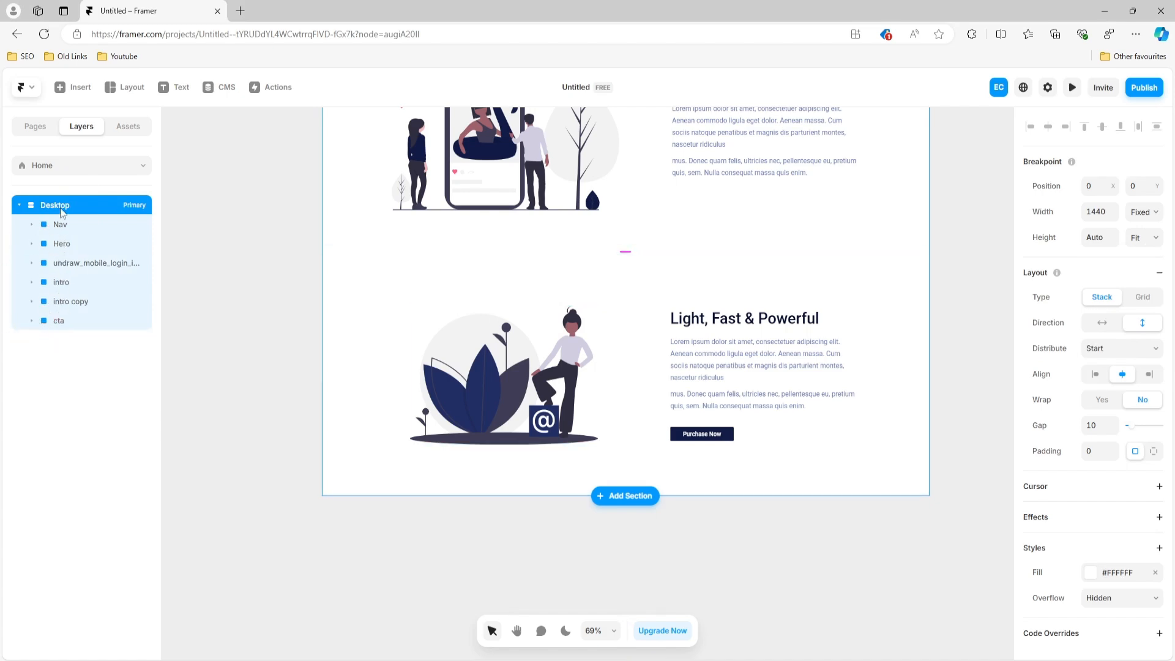
{"action": "key", "text": "ctrl+v"}
{"action": "scroll", "coordinate": [461, 287], "scroll_direction": "down", "scroll_amount": 5}
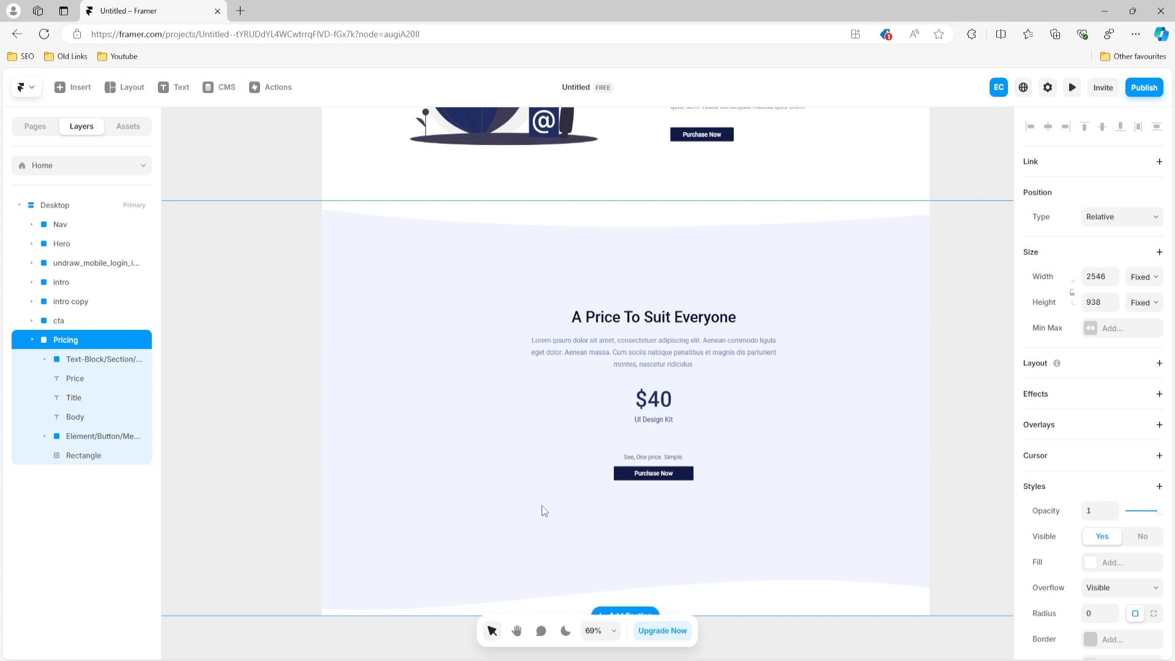
{"action": "left_click", "coordinate": [32, 340]}
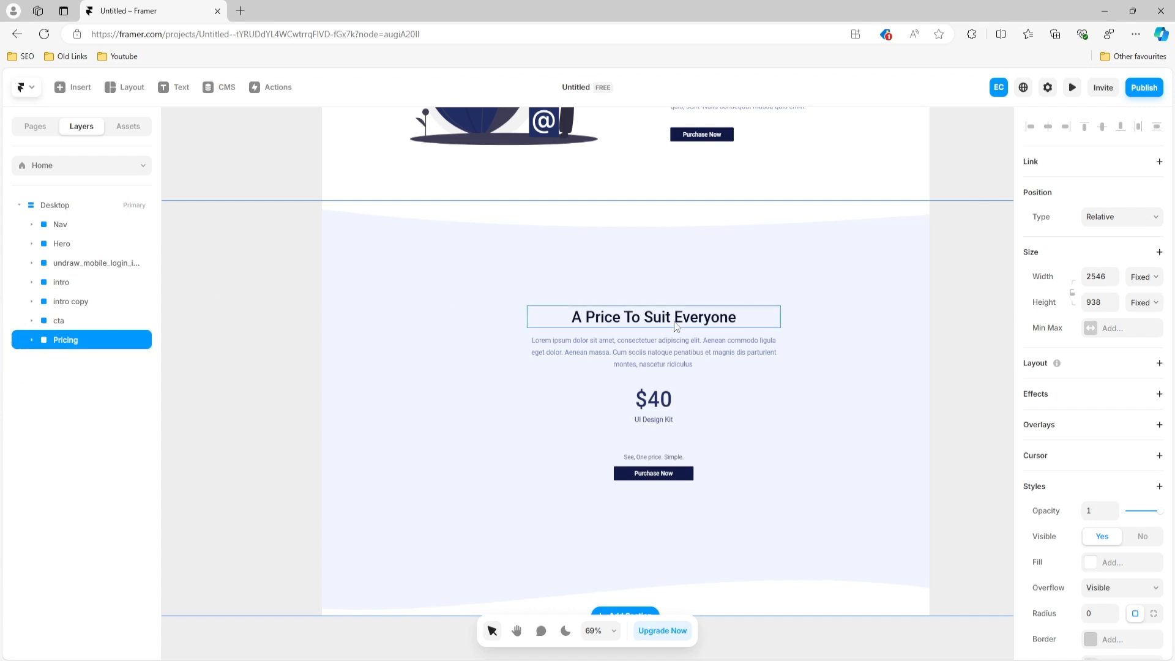
{"action": "scroll", "coordinate": [678, 324], "scroll_direction": "down", "scroll_amount": 3}
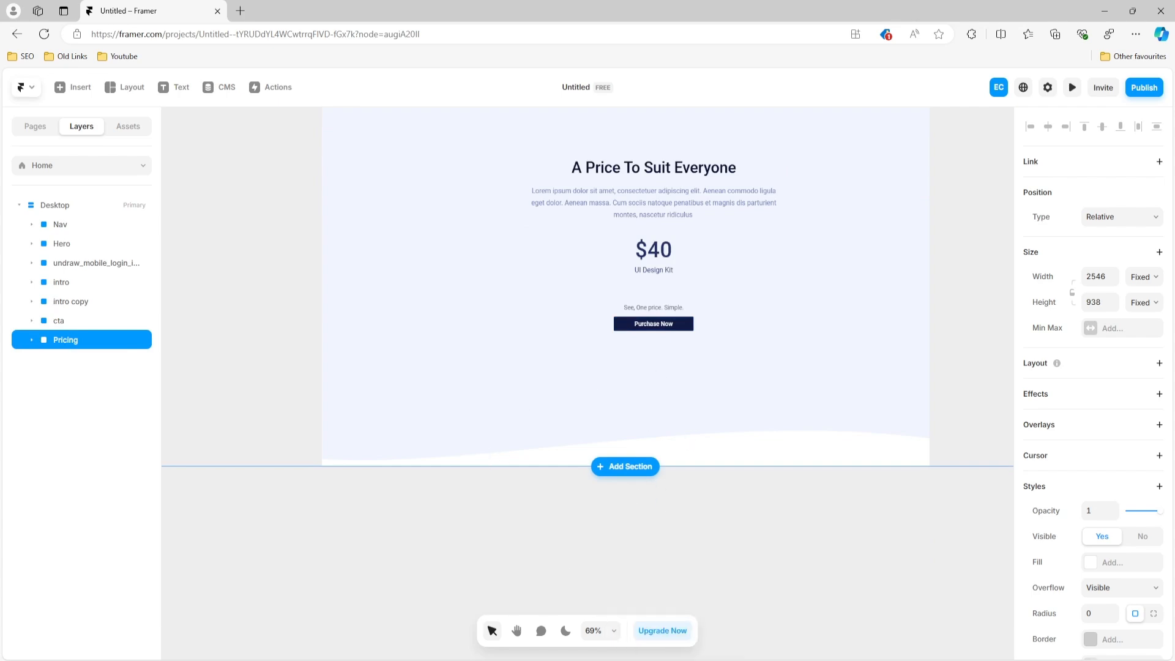
Step: Switch to Figma and copy the footer section with the Figma to HTML with Framer plugin
{"action": "left_click", "coordinate": [666, 660]}
{"action": "scroll", "coordinate": [469, 492], "scroll_direction": "down", "scroll_amount": 1}
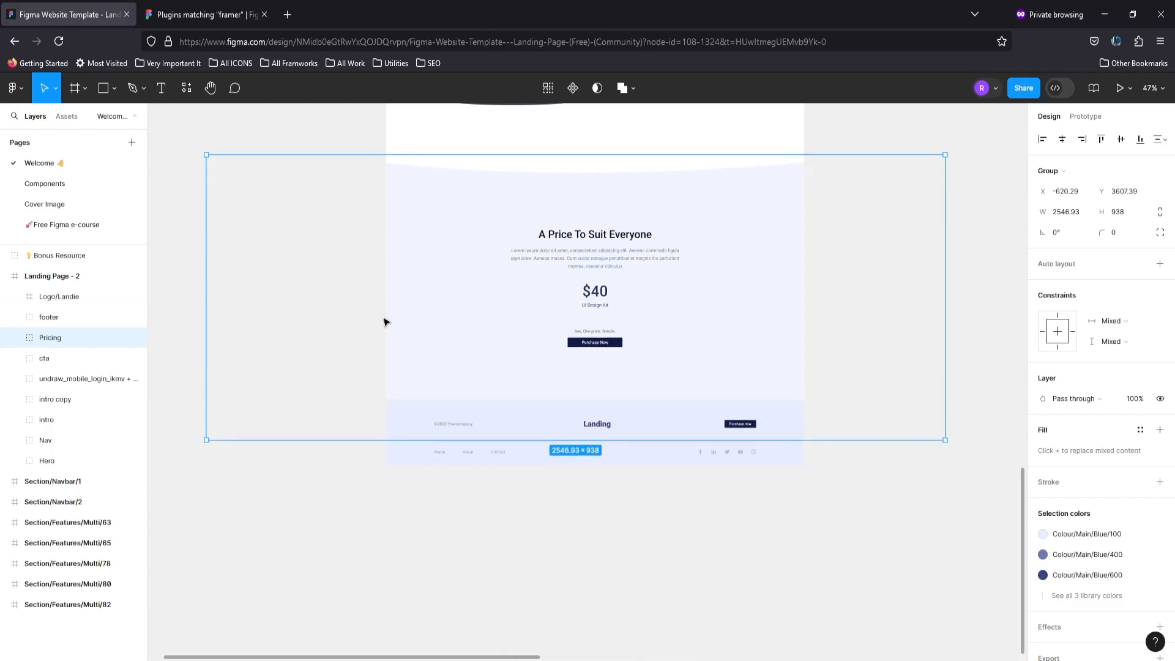
{"action": "left_click", "coordinate": [403, 404]}
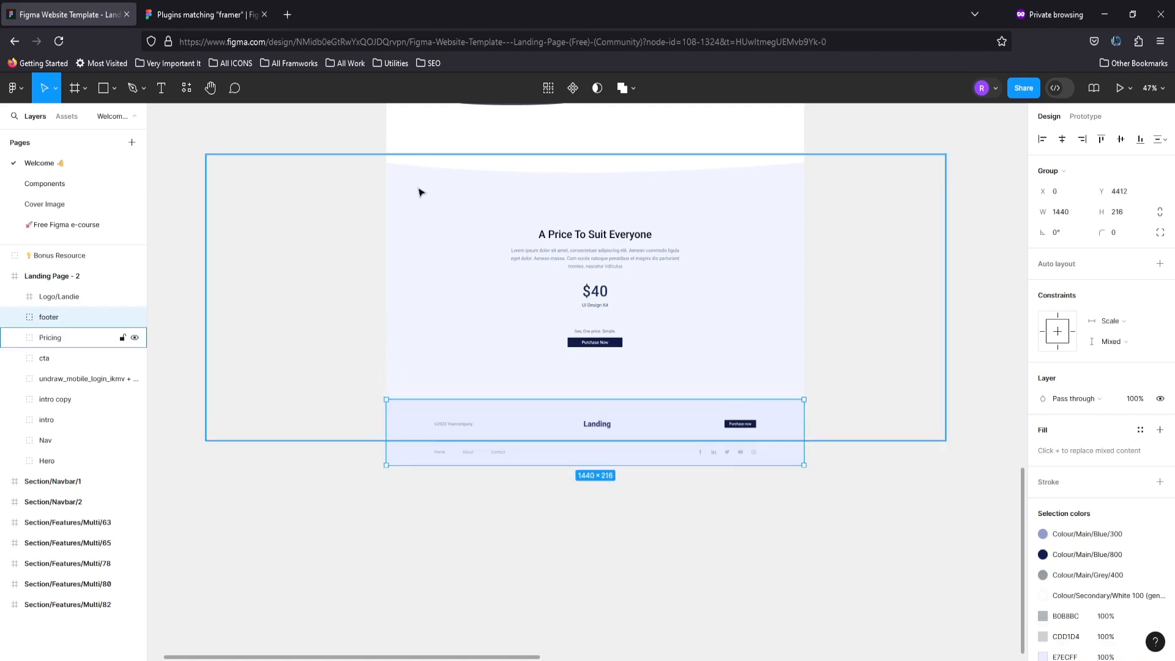
{"action": "left_click", "coordinate": [186, 87]}
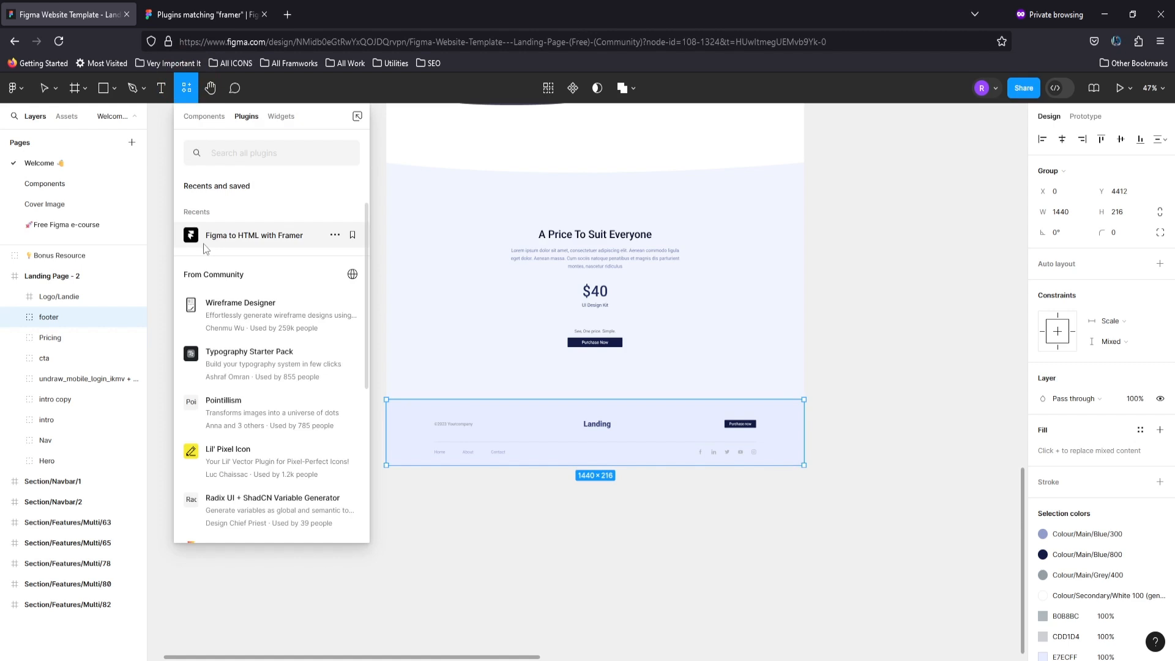
{"action": "left_click", "coordinate": [224, 242]}
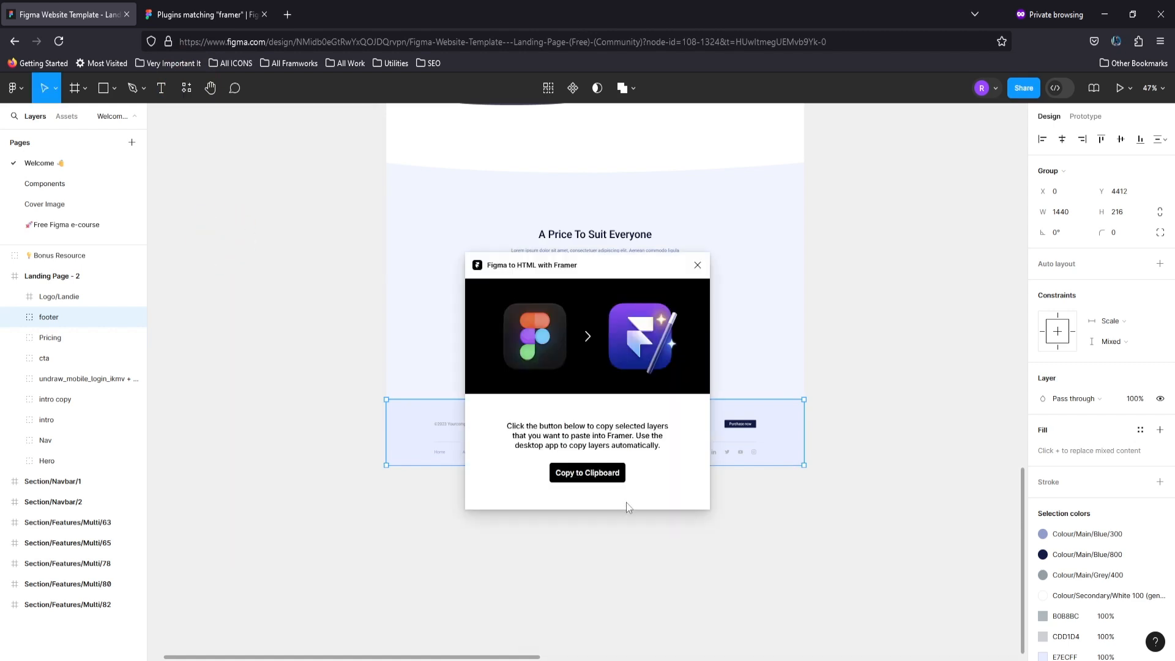
{"action": "left_click", "coordinate": [596, 476]}
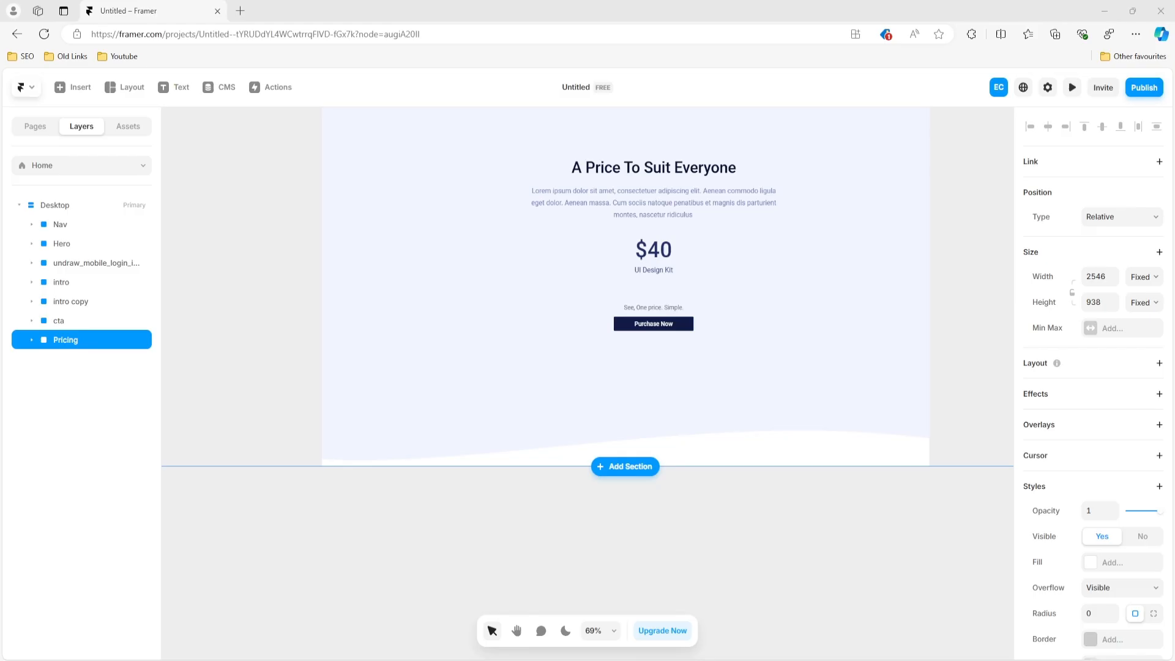
Step: Switch to Framer, paste the footer into the Desktop breakpoint below Pricing and review the stacked sections
{"action": "left_click", "coordinate": [74, 205]}
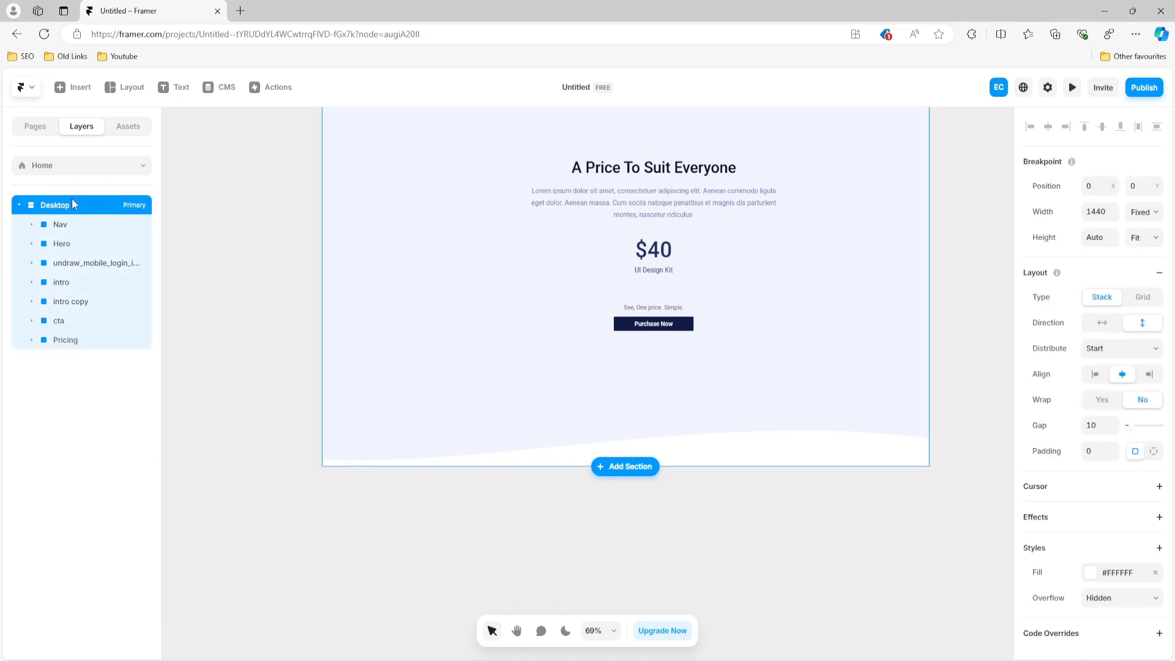
{"action": "key", "text": "ctrl+v"}
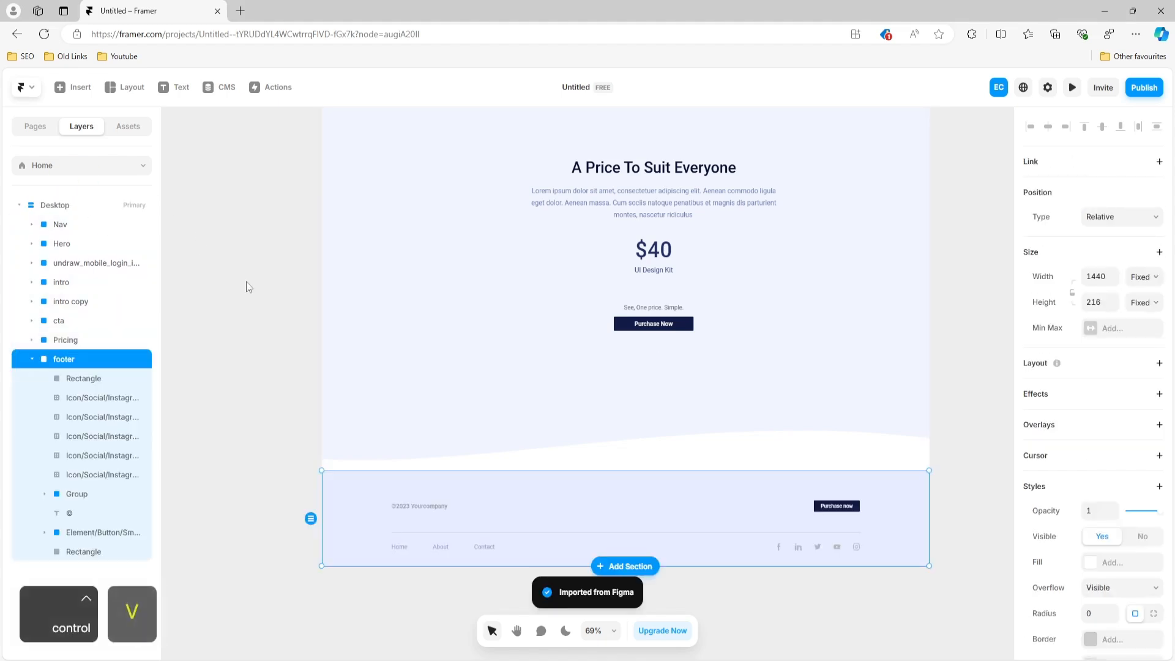
{"action": "scroll", "coordinate": [519, 341], "scroll_direction": "up", "scroll_amount": 15}
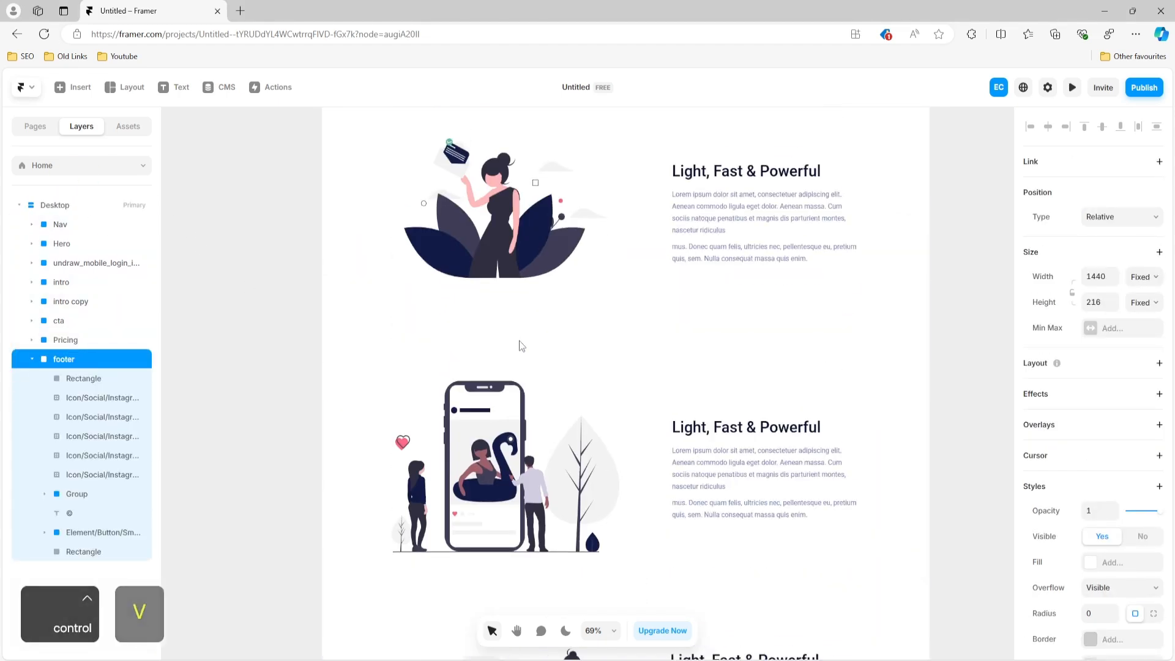
Step: Examine the assembled page in the Desktop breakpoint from the navigation bar to the footer
{"action": "scroll", "coordinate": [519, 341], "scroll_direction": "up", "scroll_amount": 12}
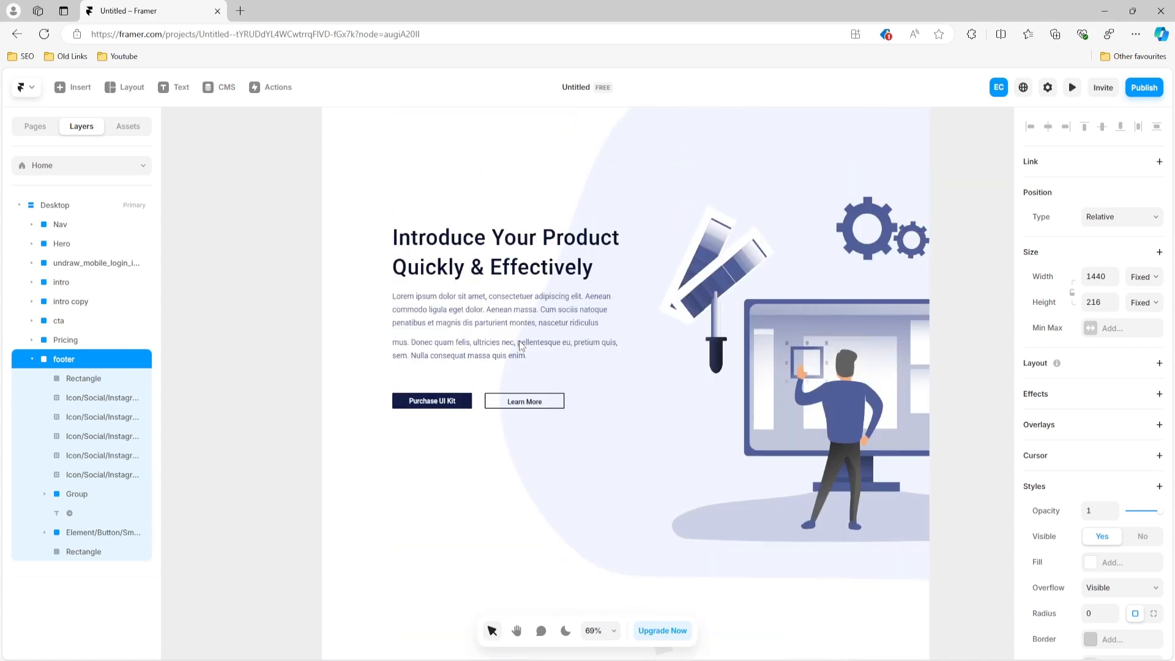
{"action": "scroll", "coordinate": [519, 340], "scroll_direction": "up", "scroll_amount": 1}
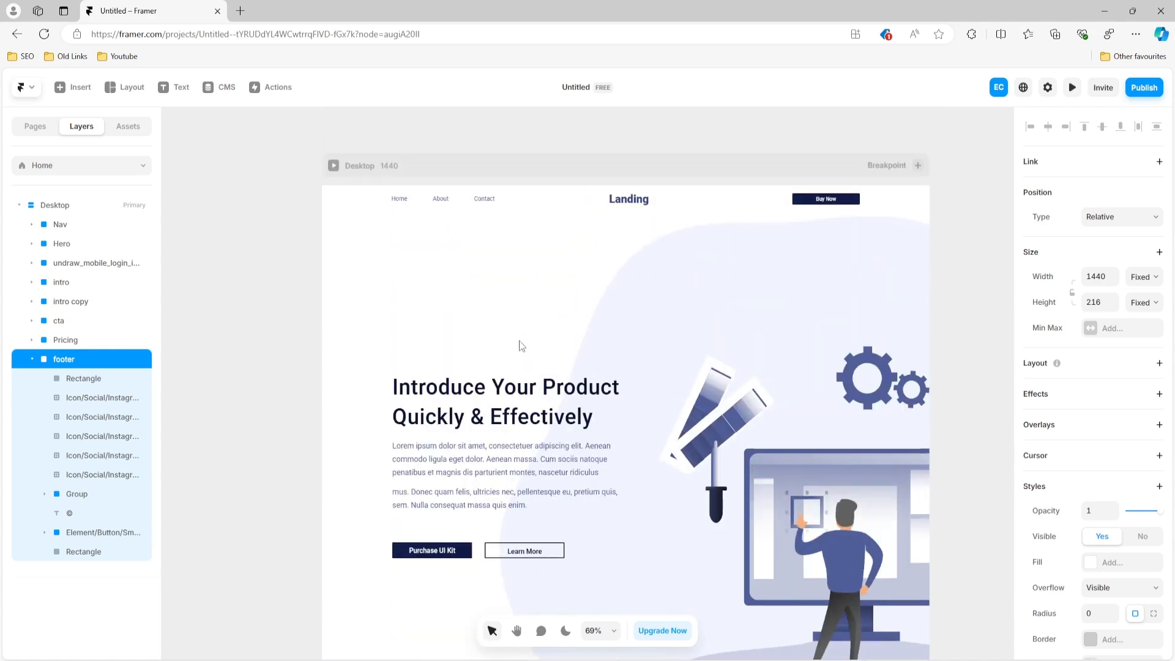
{"action": "scroll", "coordinate": [519, 341], "scroll_direction": "down", "scroll_amount": 12}
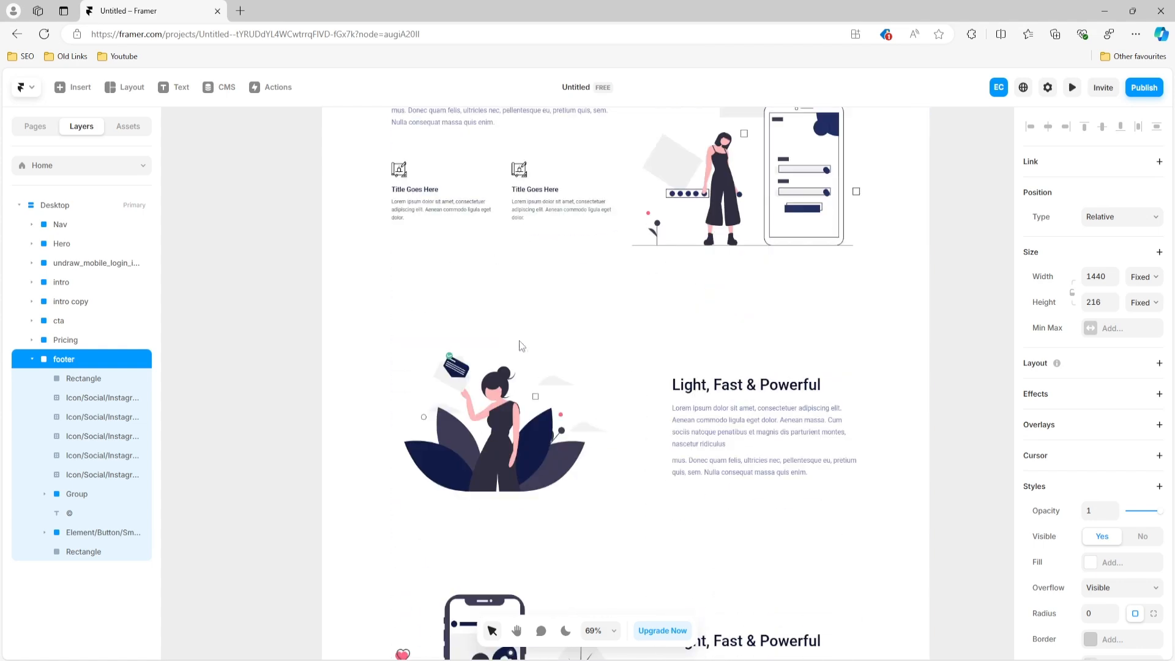
{"action": "scroll", "coordinate": [519, 341], "scroll_direction": "down", "scroll_amount": 14}
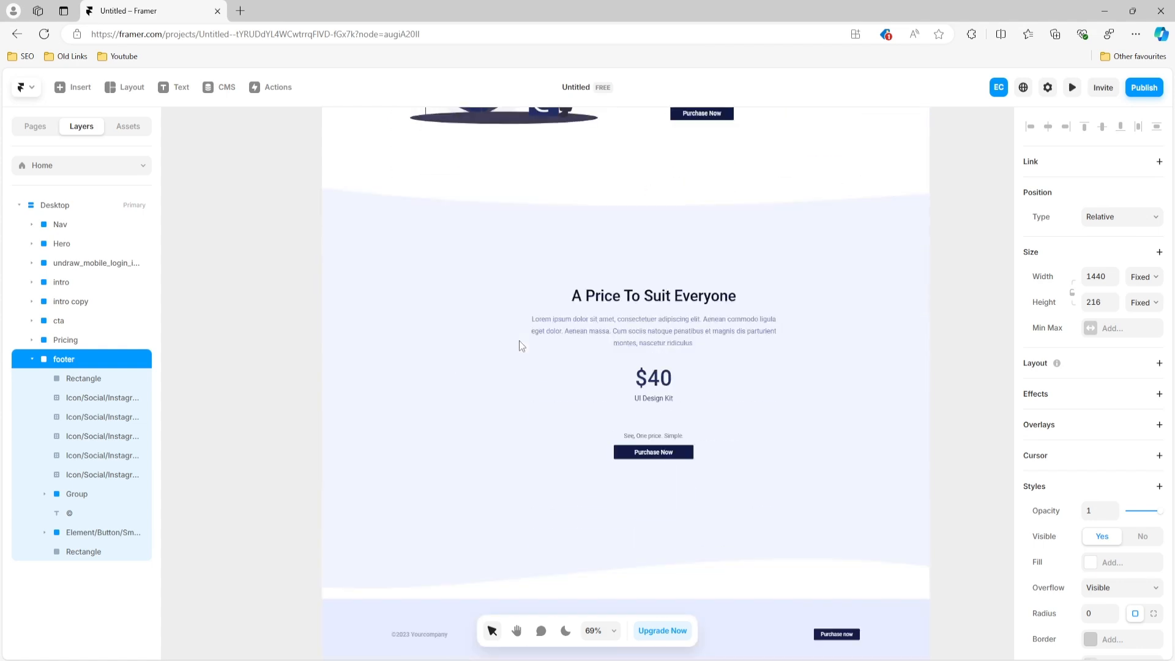
{"action": "scroll", "coordinate": [519, 340], "scroll_direction": "down", "scroll_amount": 5}
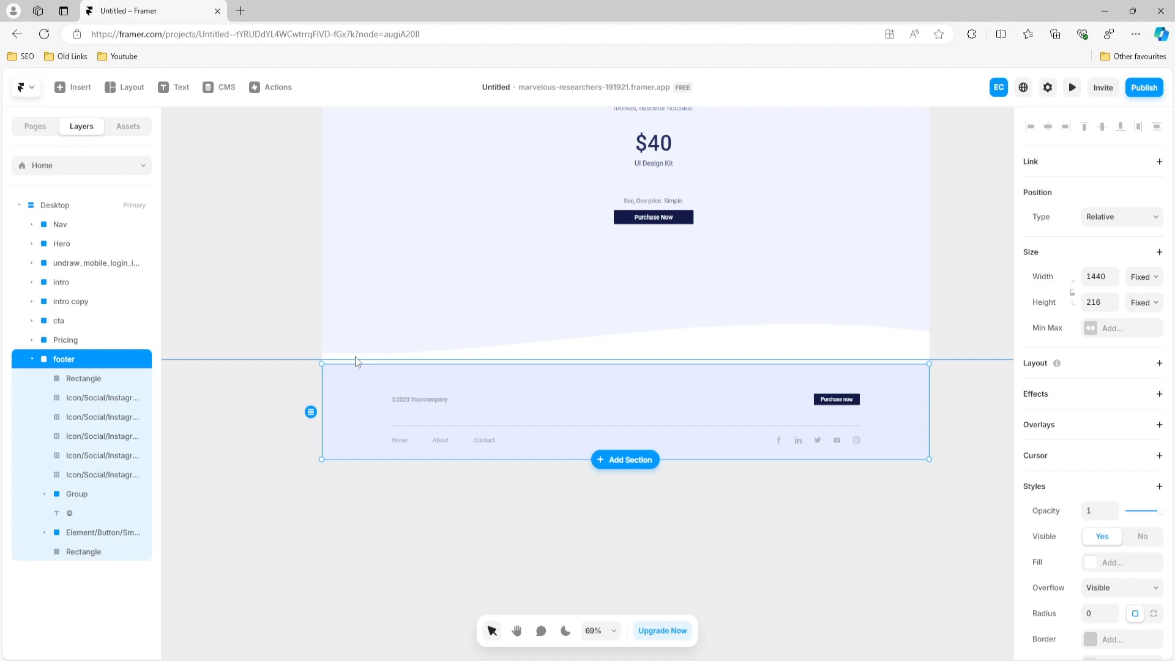
{"action": "scroll", "coordinate": [356, 358], "scroll_direction": "up", "scroll_amount": 10}
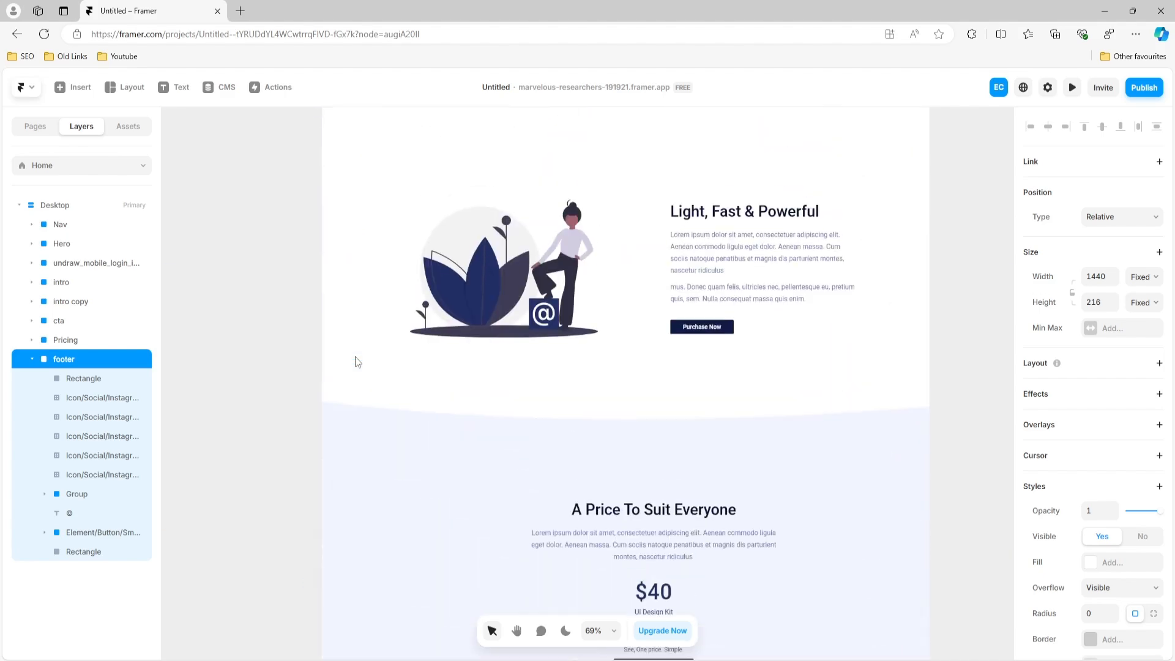
{"action": "scroll", "coordinate": [356, 362], "scroll_direction": "up", "scroll_amount": 8}
{"action": "scroll", "coordinate": [355, 361], "scroll_direction": "up", "scroll_amount": 8}
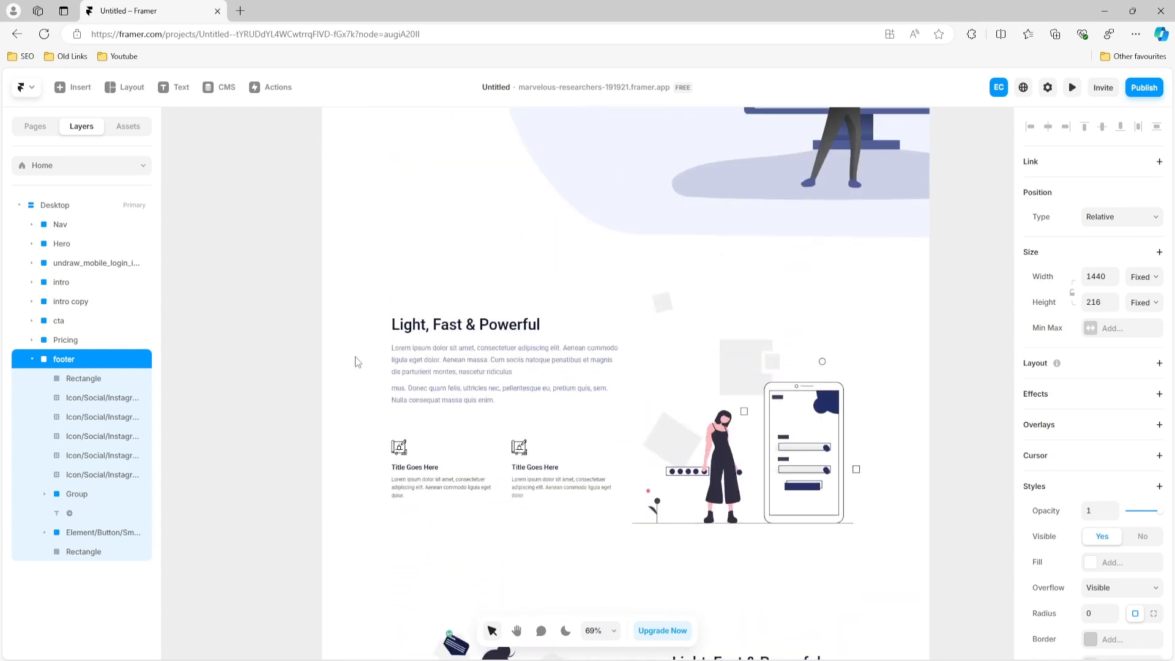
{"action": "scroll", "coordinate": [357, 362], "scroll_direction": "up", "scroll_amount": 8}
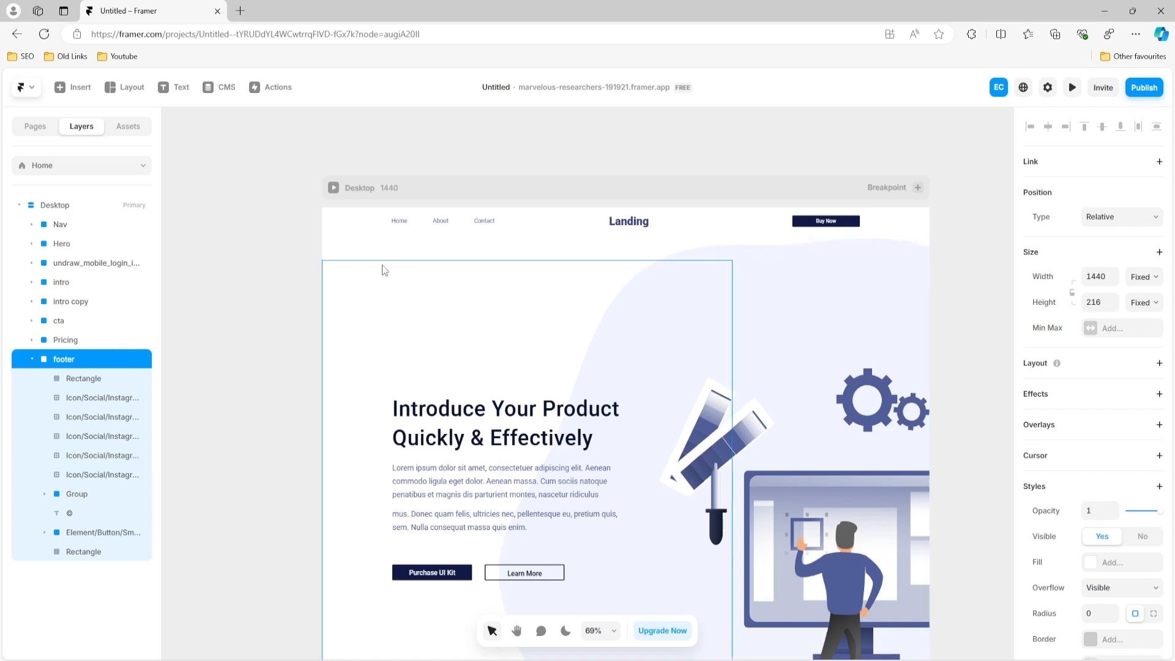
{"action": "scroll", "coordinate": [484, 327], "scroll_direction": "down", "scroll_amount": 1}
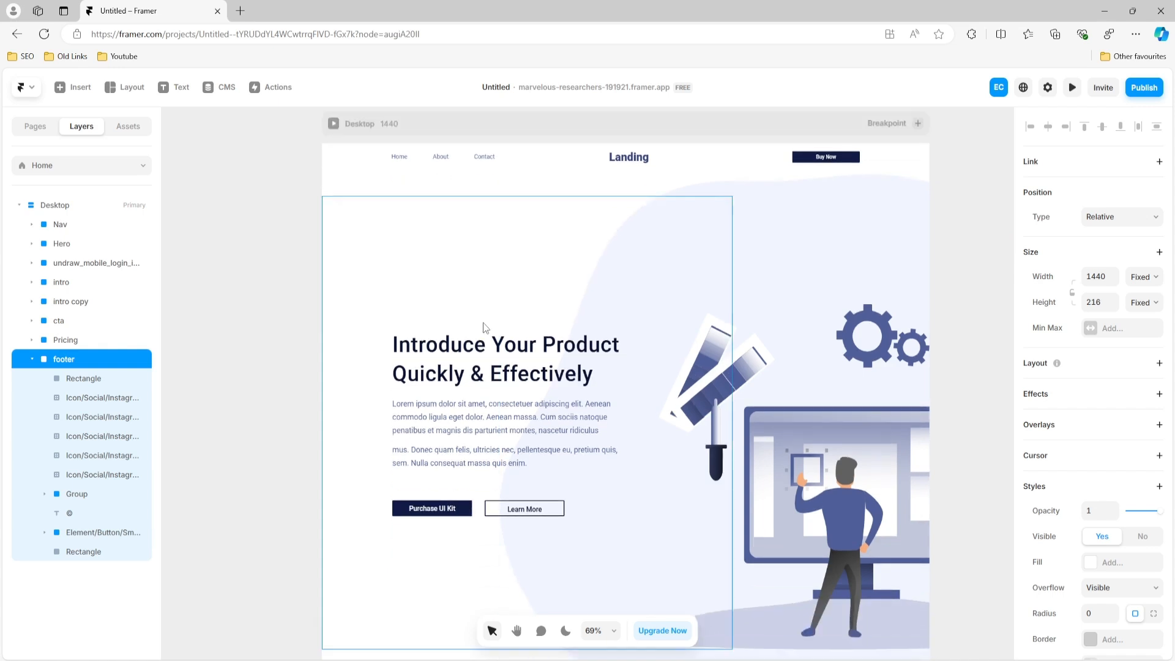
{"action": "scroll", "coordinate": [485, 328], "scroll_direction": "up", "scroll_amount": 2}
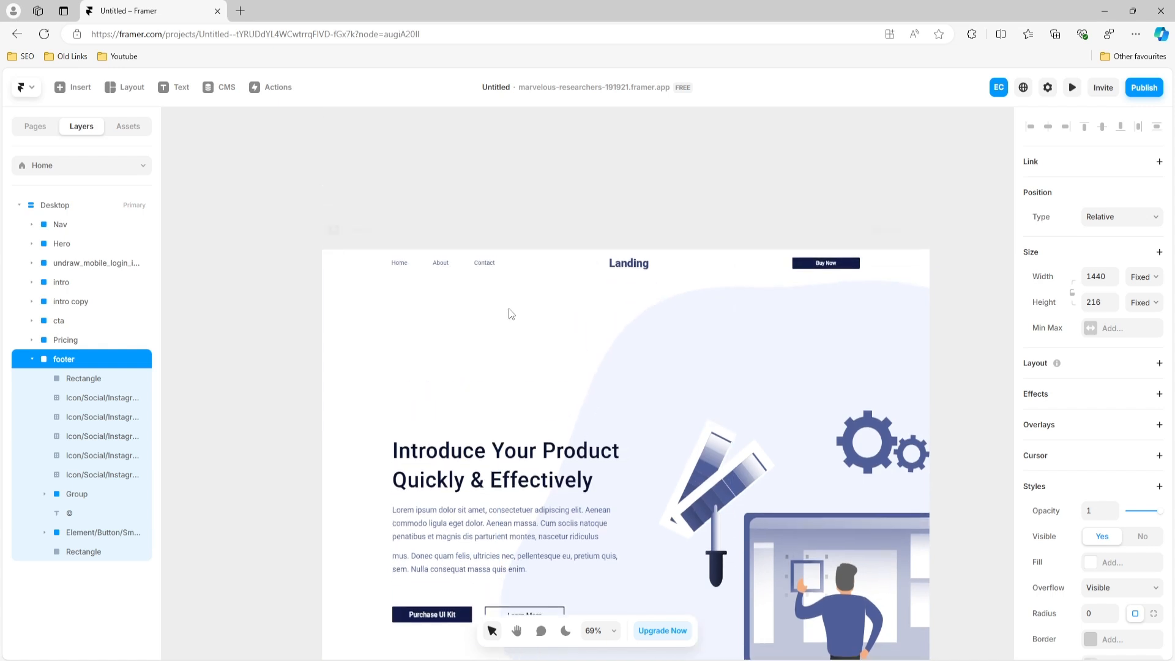
Step: Select the Nav section and review the sections beneath it down to the footer
{"action": "left_click", "coordinate": [570, 274]}
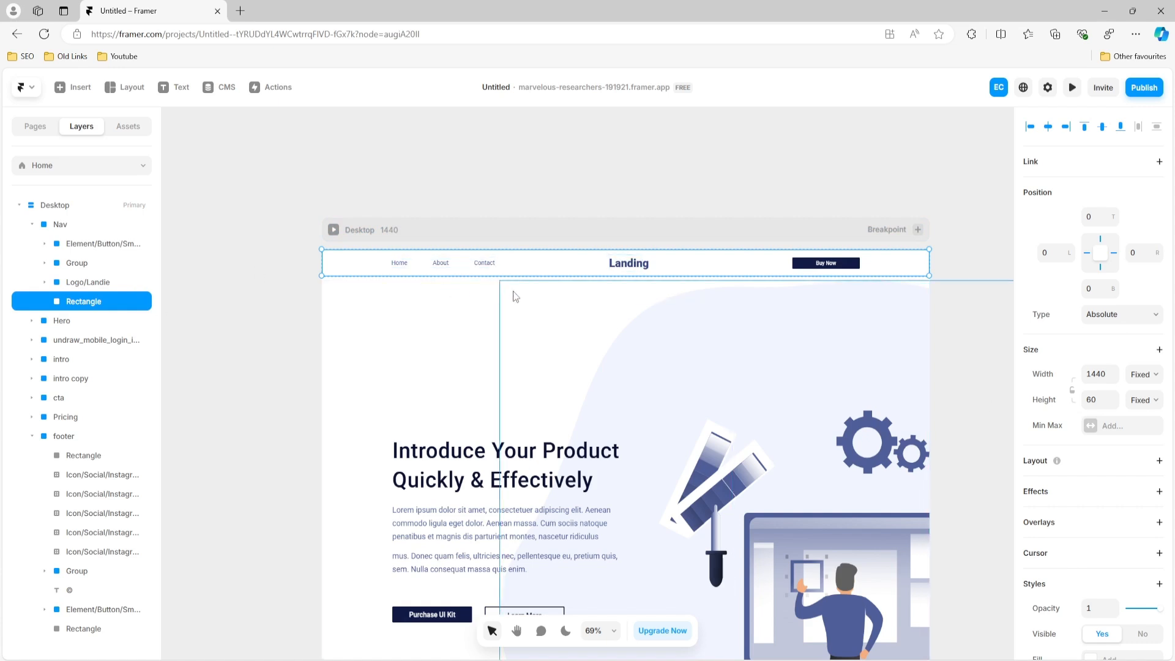
{"action": "left_click", "coordinate": [59, 225]}
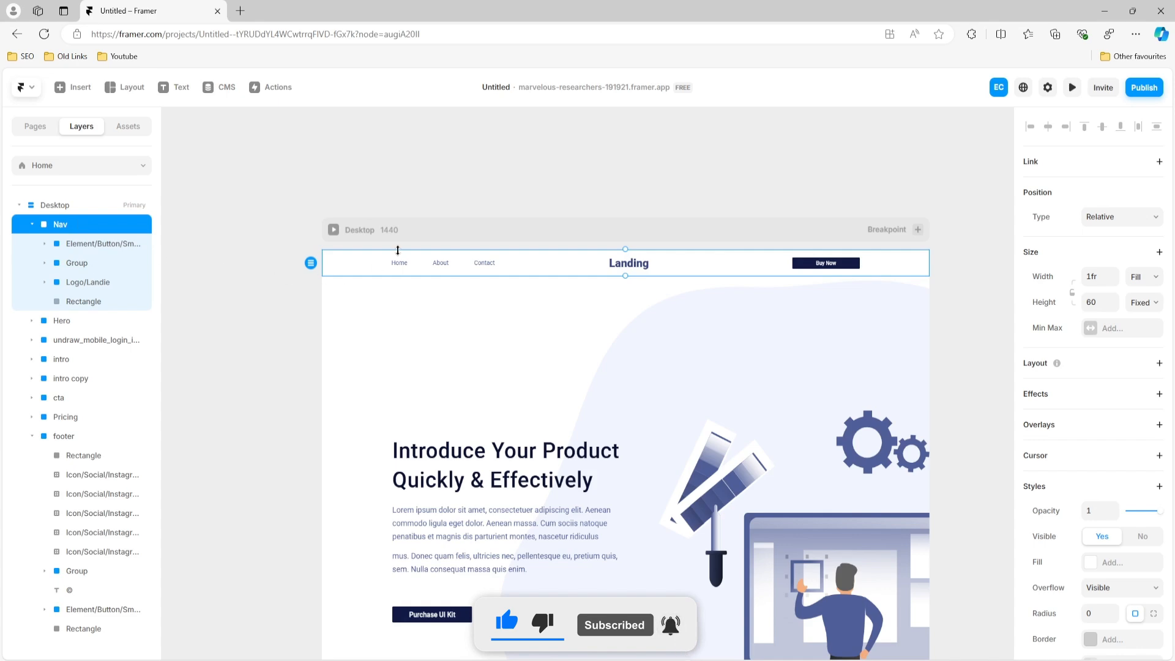
{"action": "scroll", "coordinate": [398, 251], "scroll_direction": "down", "scroll_amount": 5}
{"action": "scroll", "coordinate": [398, 252], "scroll_direction": "down", "scroll_amount": 8}
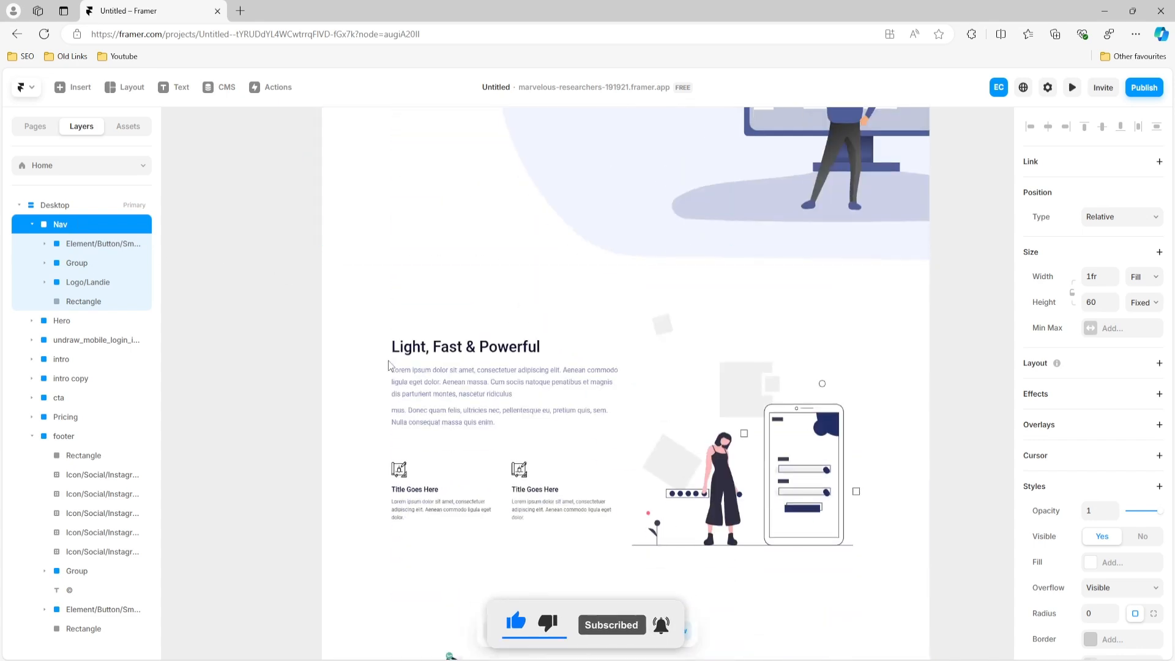
{"action": "scroll", "coordinate": [390, 365], "scroll_direction": "down", "scroll_amount": 12}
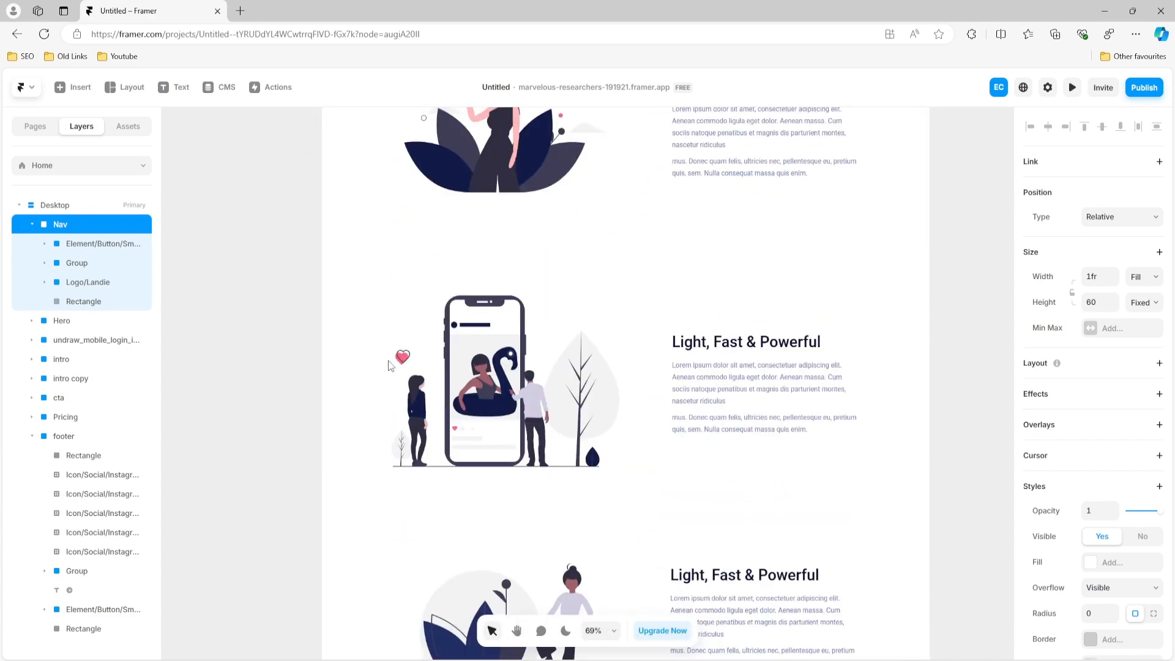
{"action": "scroll", "coordinate": [391, 366], "scroll_direction": "down", "scroll_amount": 8}
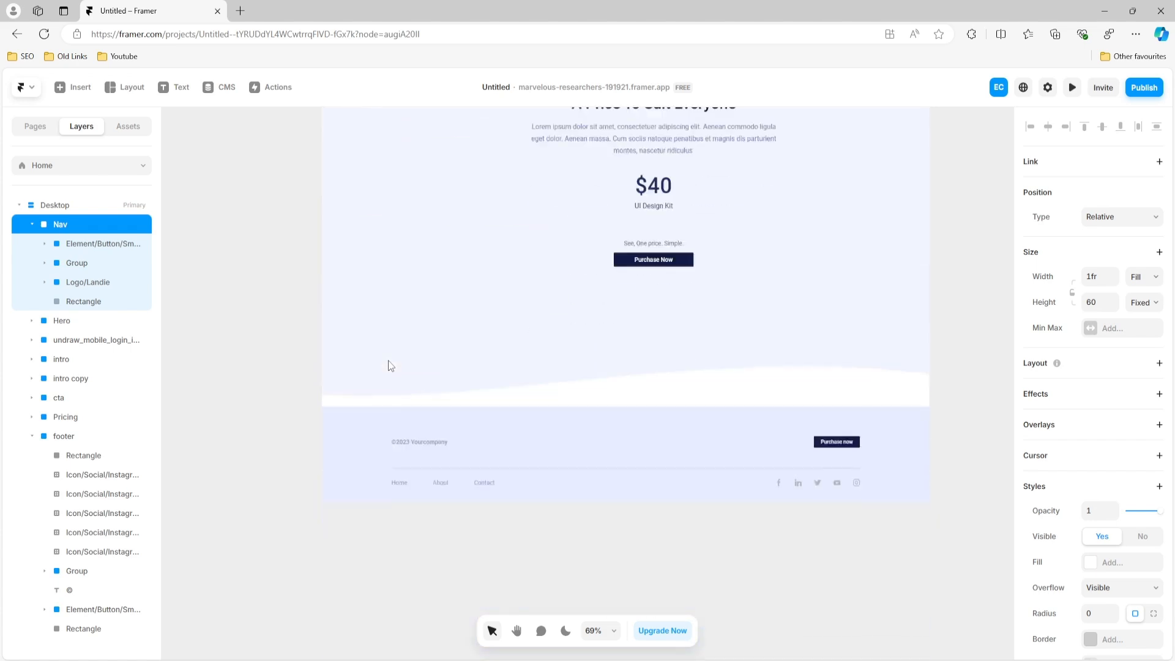
{"action": "scroll", "coordinate": [388, 337], "scroll_direction": "up", "scroll_amount": 15}
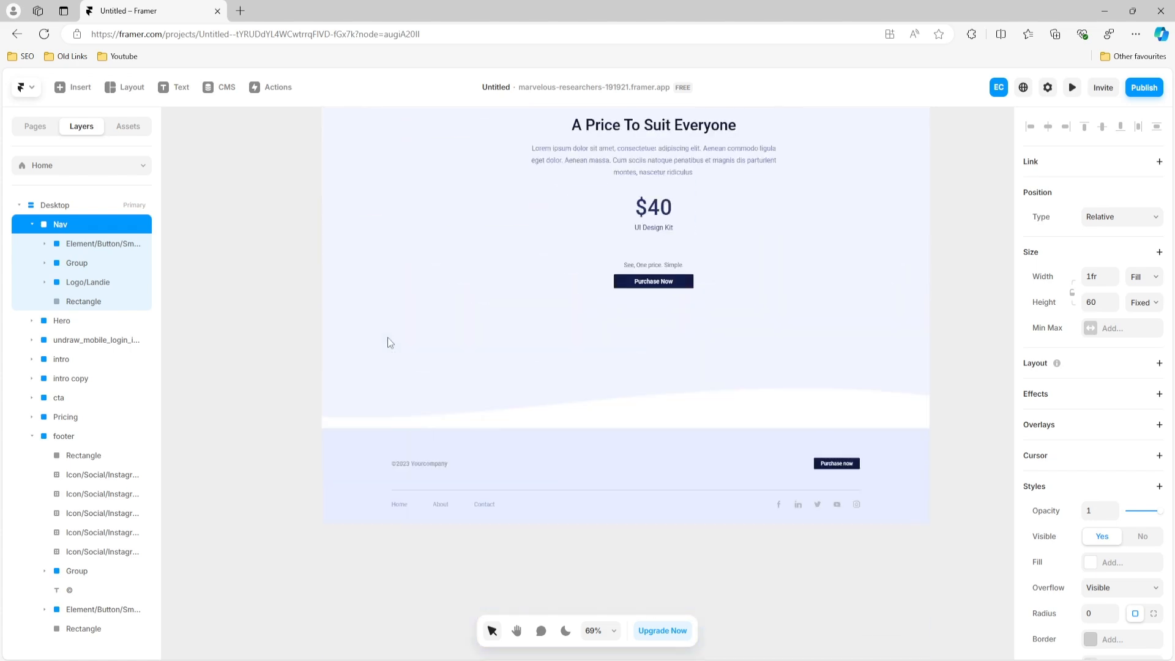
{"action": "scroll", "coordinate": [389, 342], "scroll_direction": "up", "scroll_amount": 12}
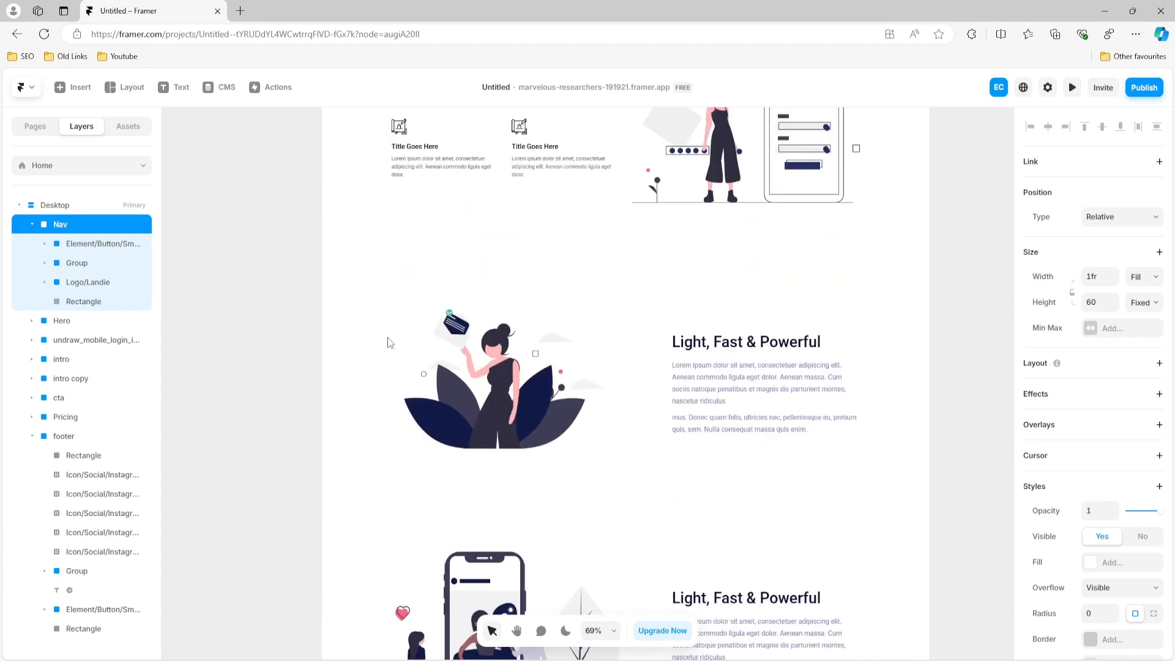
{"action": "scroll", "coordinate": [389, 341], "scroll_direction": "up", "scroll_amount": 5}
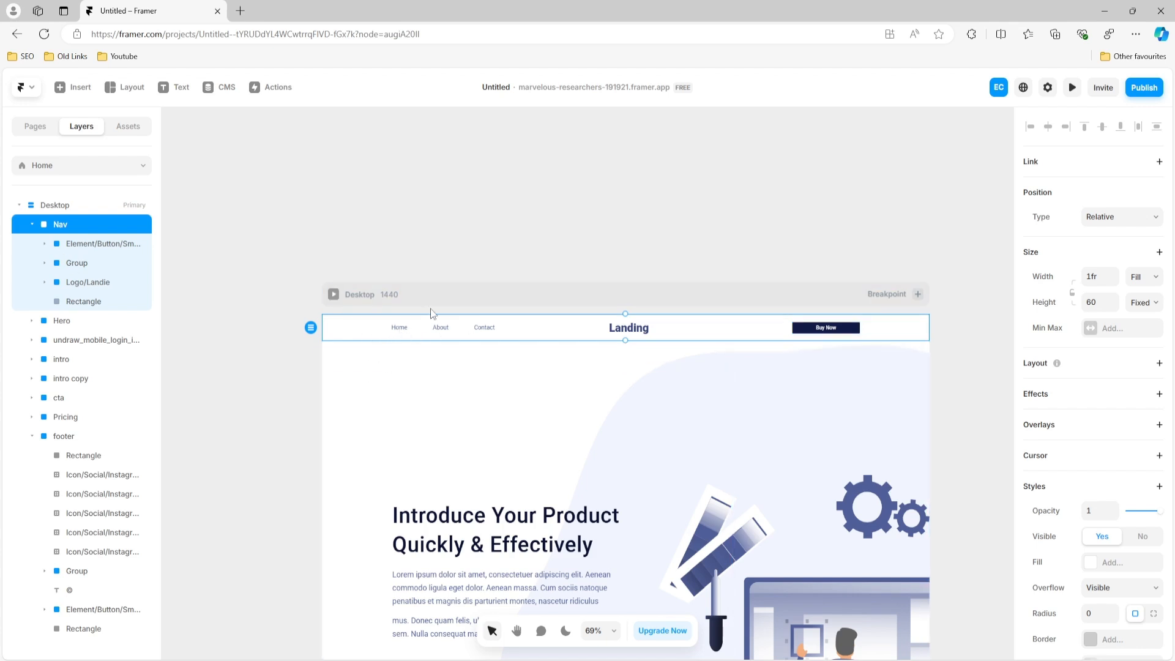
Step: Inspect the menu links, logo and Buy Now button inside Nav, then collapse their layers and reselect Nav
{"action": "double_click", "coordinate": [397, 332]}
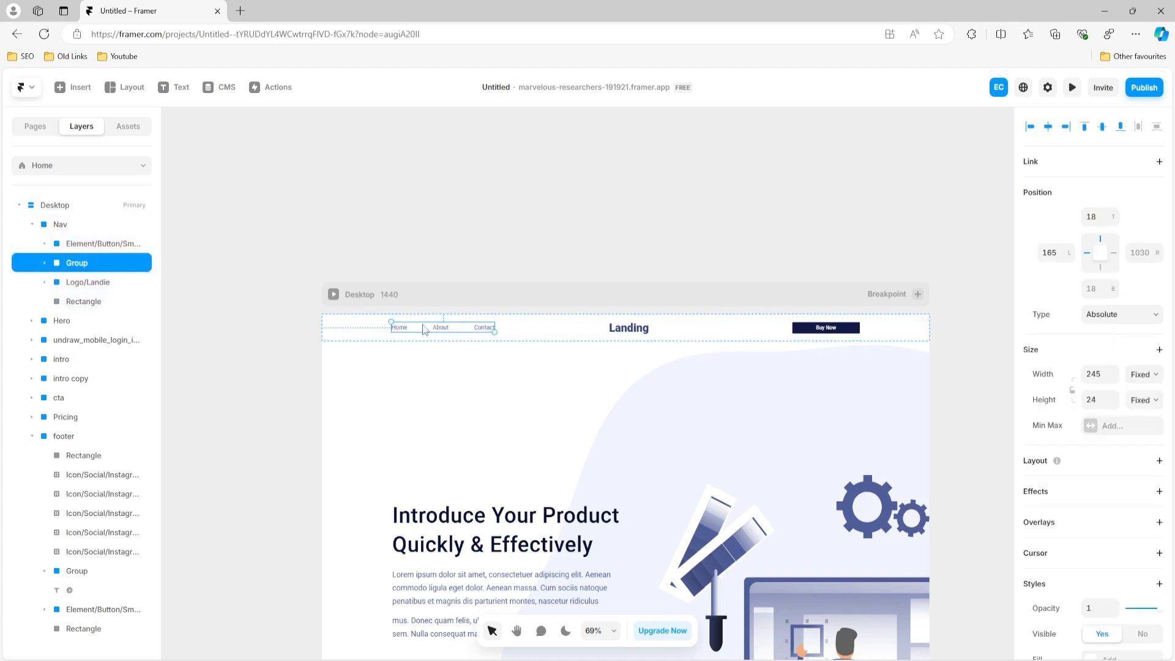
{"action": "left_click", "coordinate": [630, 333]}
{"action": "left_click", "coordinate": [825, 328]}
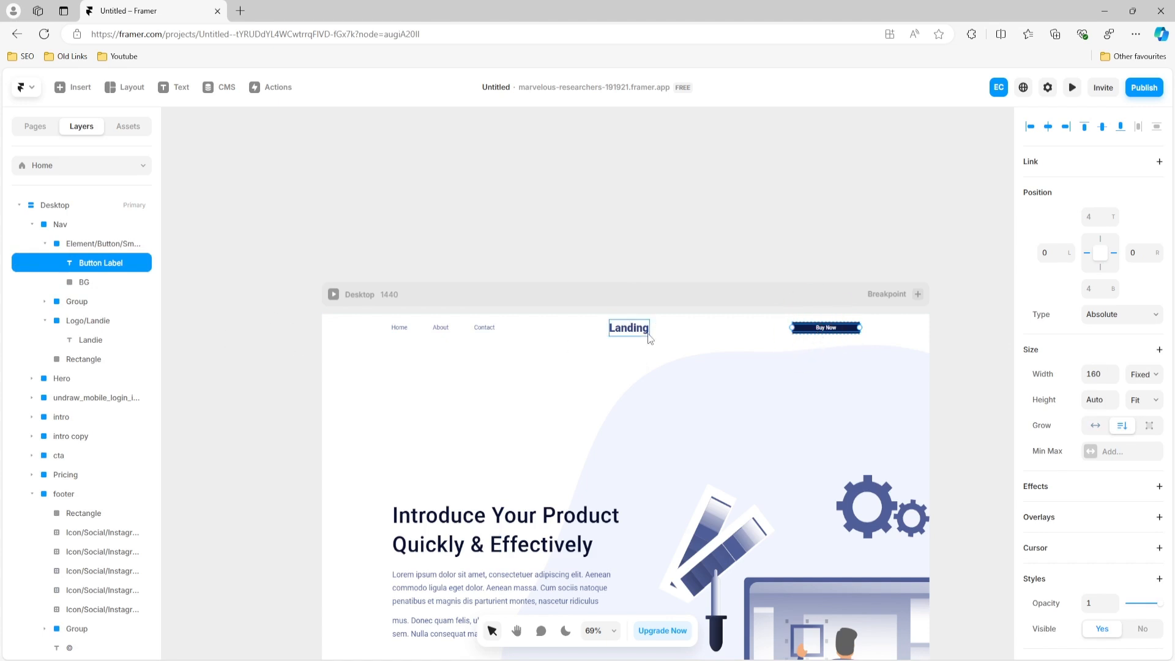
{"action": "left_click", "coordinate": [45, 244]}
{"action": "left_click", "coordinate": [47, 283]}
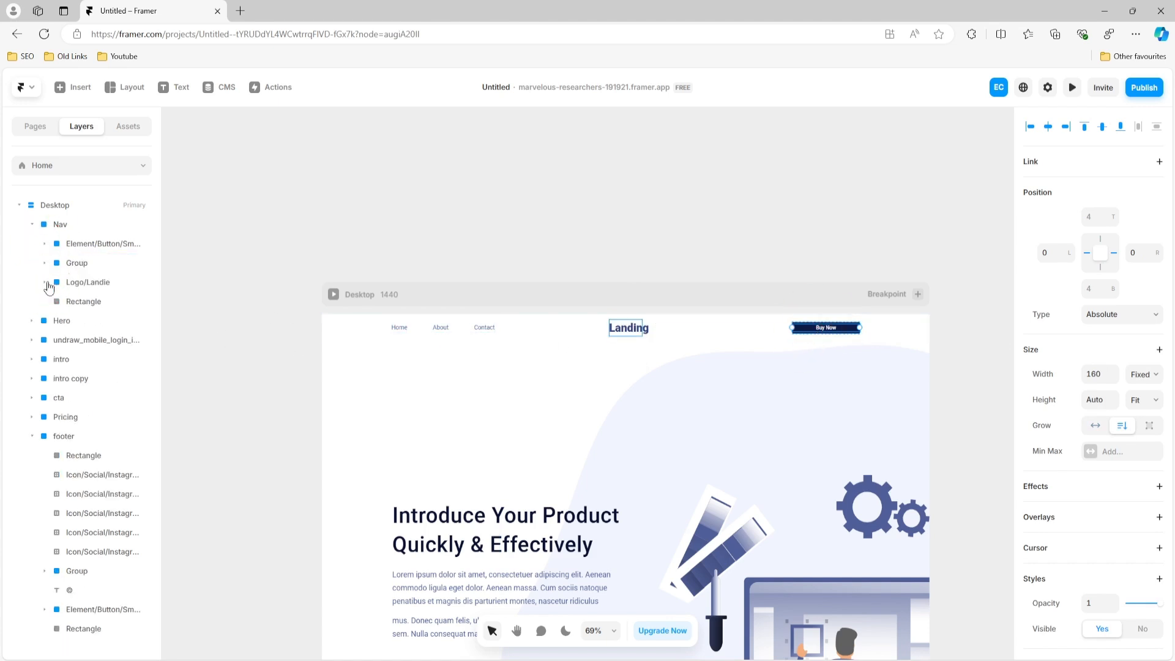
{"action": "left_click", "coordinate": [59, 226]}
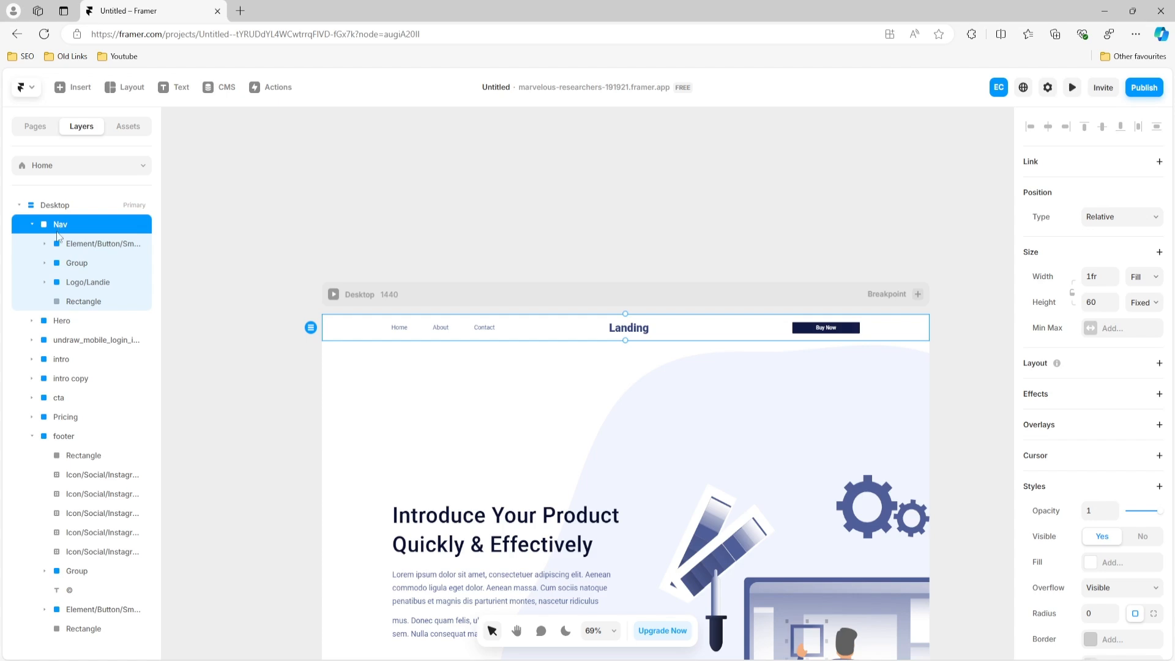
Step: Check the navigation bar's link group, Landing logo and Buy Now label by selecting each in turn
{"action": "scroll", "coordinate": [547, 252], "scroll_direction": "down", "scroll_amount": 3}
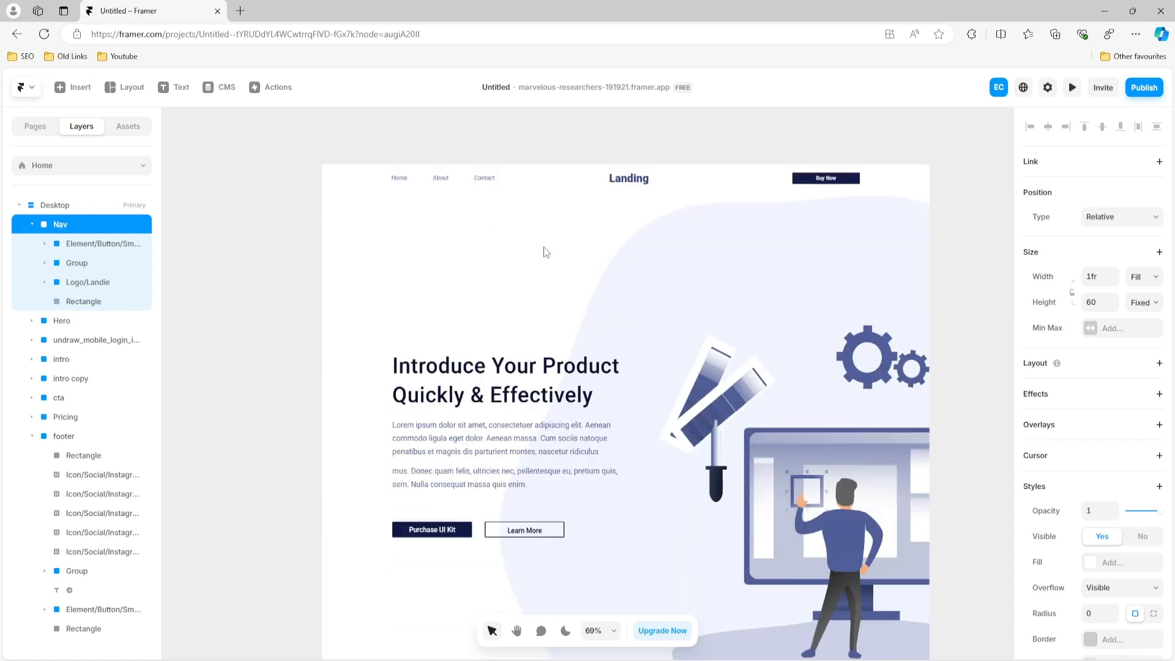
{"action": "scroll", "coordinate": [546, 252], "scroll_direction": "up", "scroll_amount": 4}
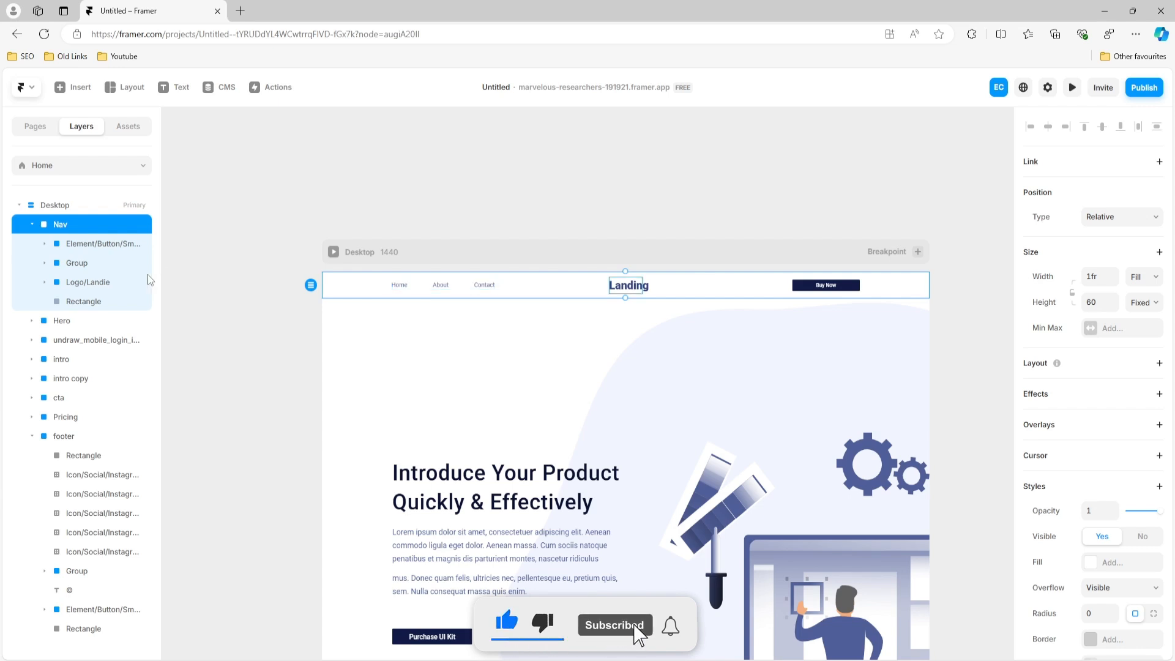
{"action": "left_click", "coordinate": [404, 287]}
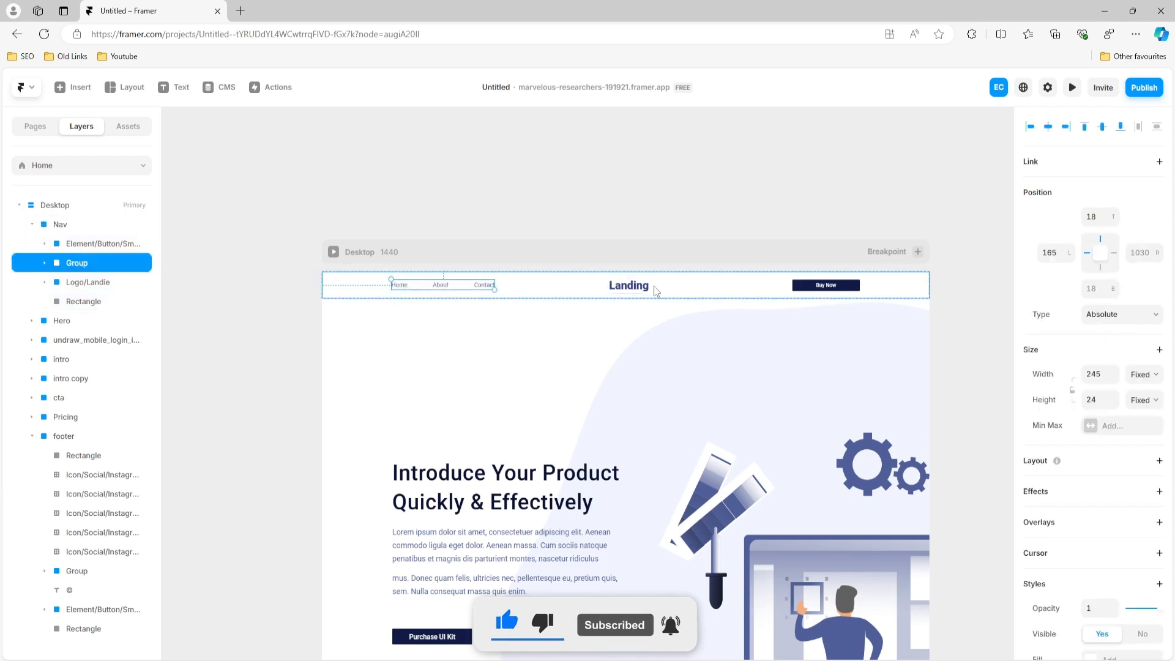
{"action": "left_click", "coordinate": [636, 285]}
{"action": "left_click", "coordinate": [828, 286]}
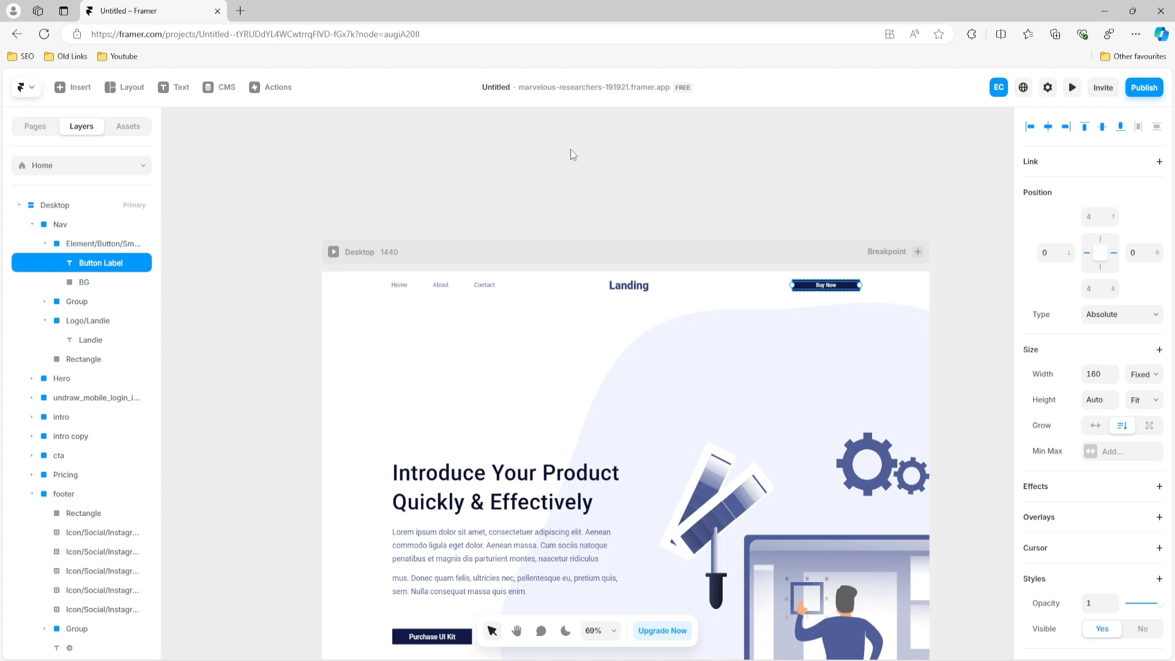
Step: Switch to Figma and examine the Hero section of the original Landing Page - 2 design for comparison
{"action": "scroll", "coordinate": [566, 207], "scroll_direction": "down", "scroll_amount": 1}
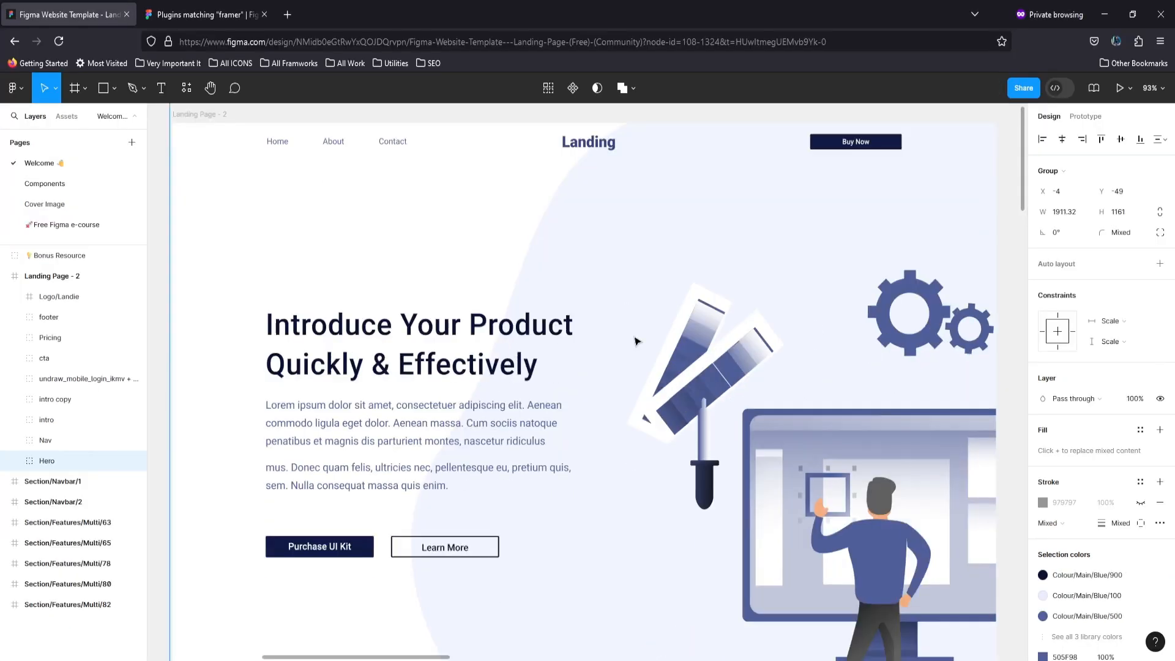
{"action": "scroll", "coordinate": [635, 341], "scroll_direction": "down", "scroll_amount": 5}
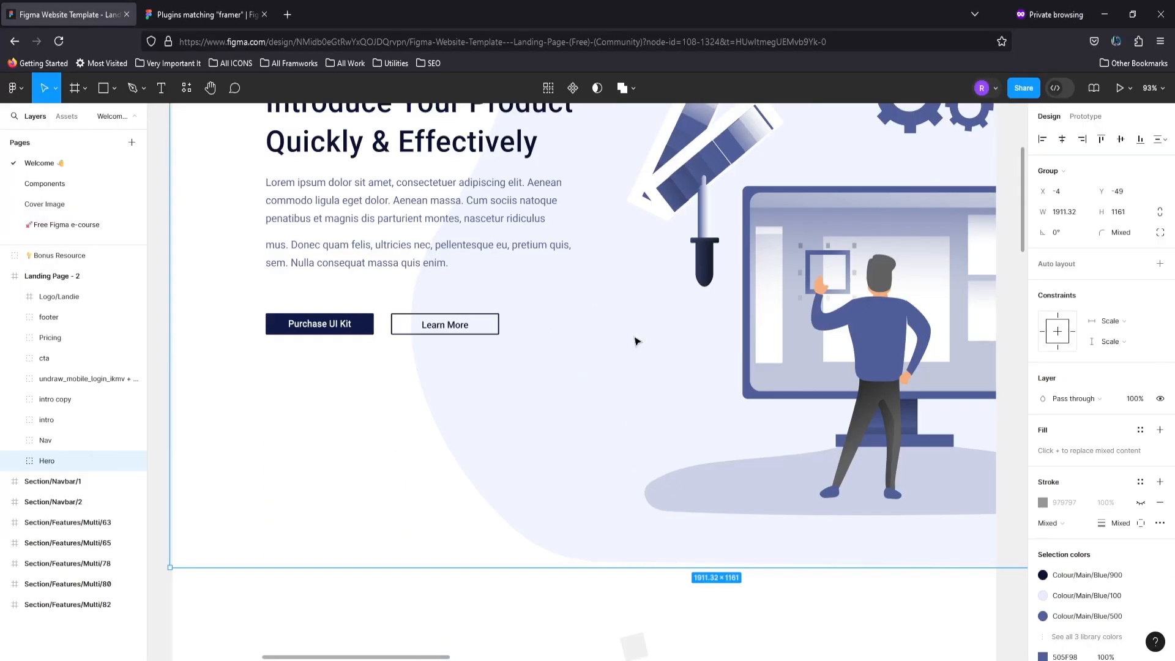
{"action": "scroll", "coordinate": [635, 340], "scroll_direction": "up", "scroll_amount": 7}
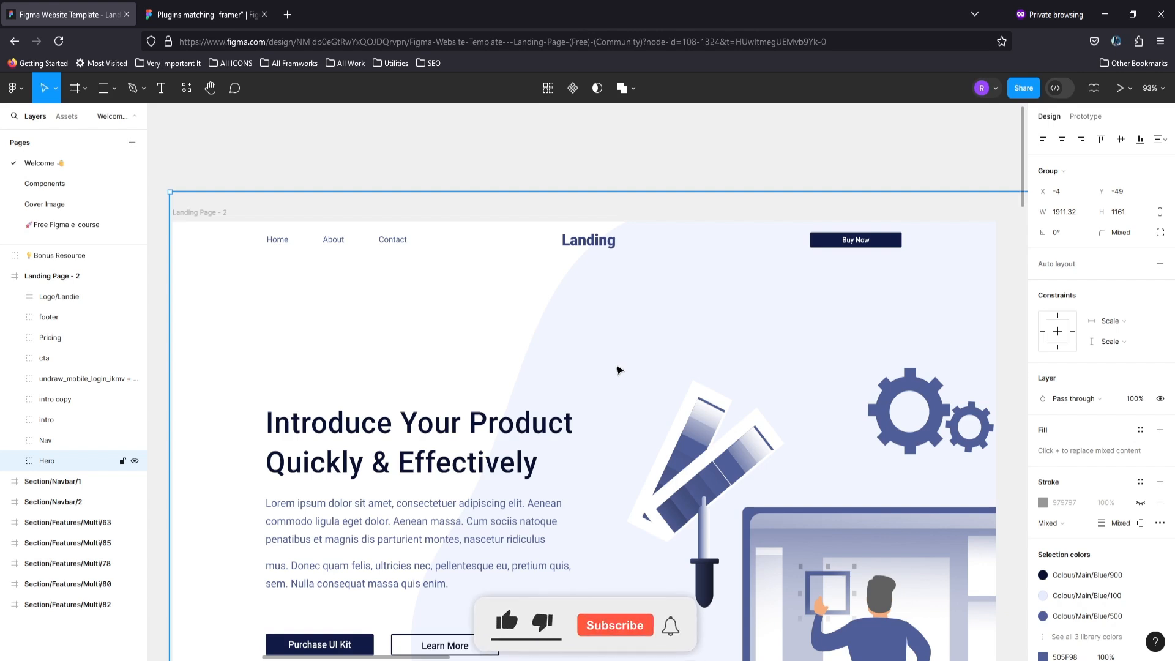
{"action": "scroll", "coordinate": [618, 370], "scroll_direction": "down", "scroll_amount": 2}
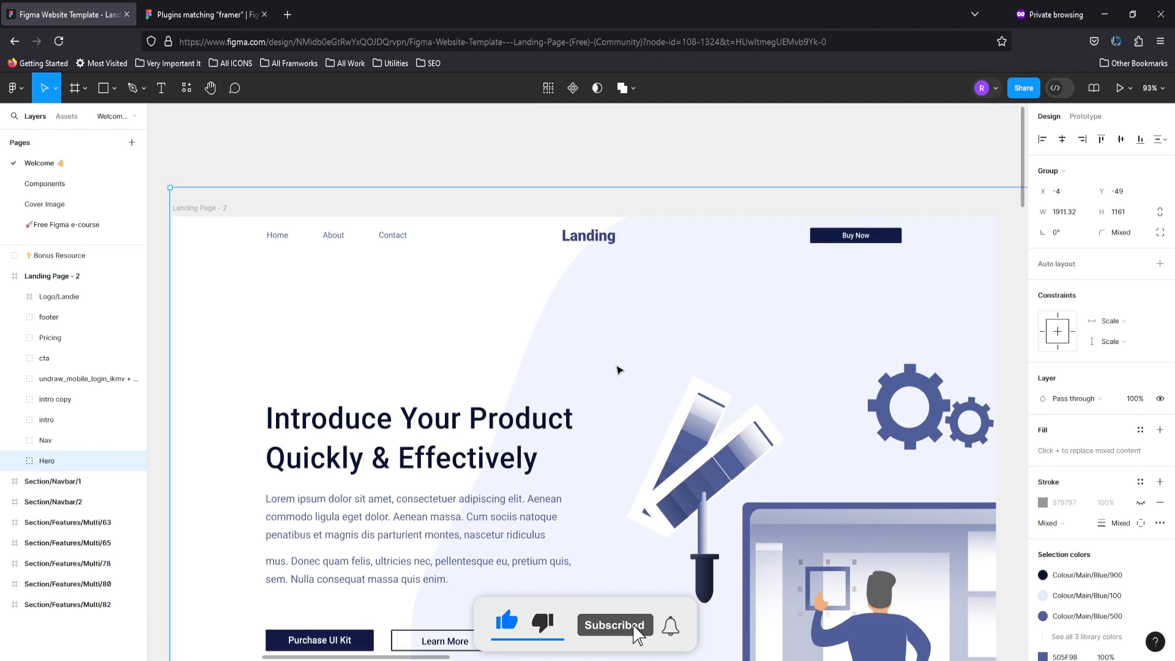
{"action": "scroll", "coordinate": [619, 370], "scroll_direction": "down", "scroll_amount": 3}
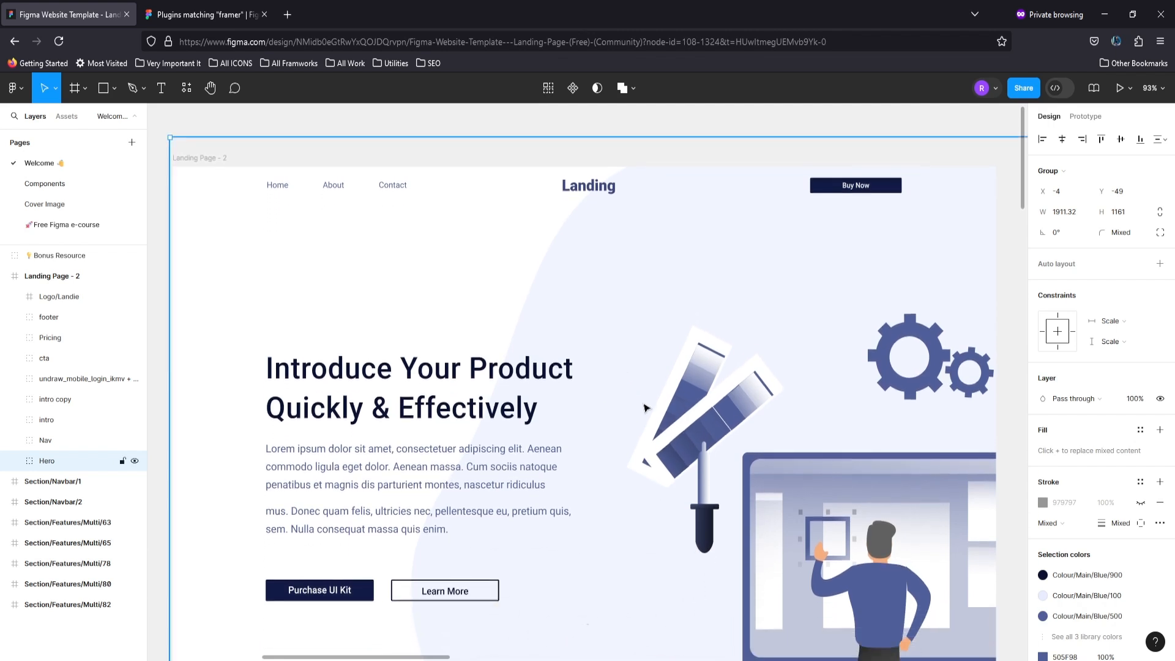
{"action": "scroll", "coordinate": [548, 513], "scroll_direction": "down", "scroll_amount": 1}
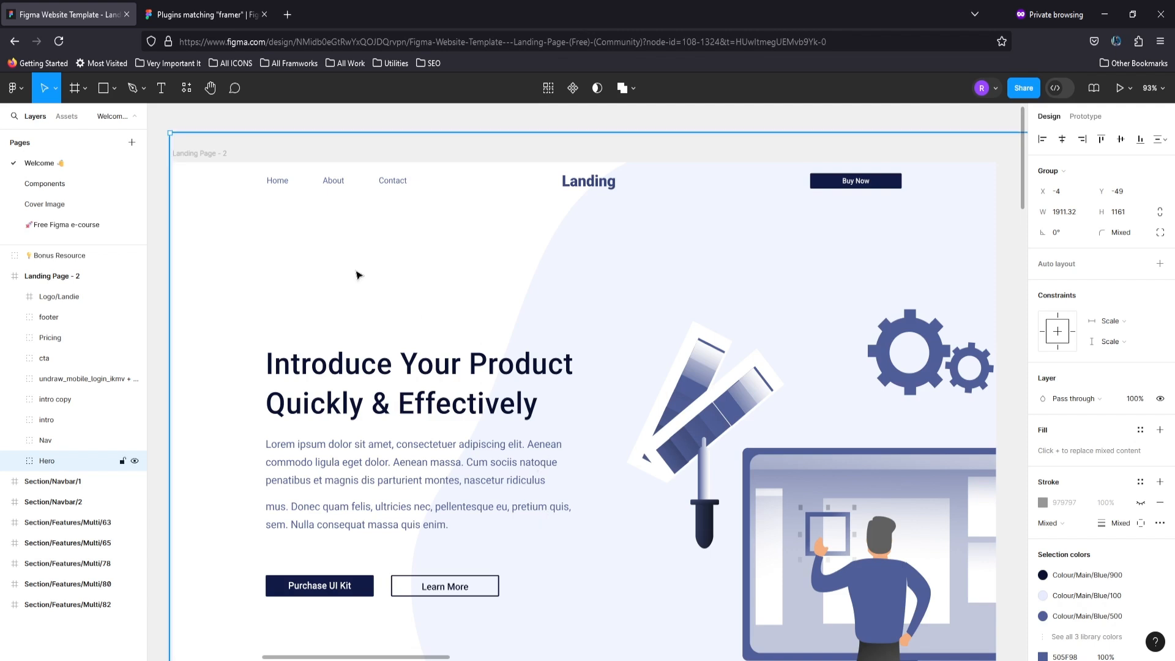
Step: Open the Positivus Landing Page Design (Community) (Copy) file in Figma and look over its Cover page
{"action": "left_click", "coordinate": [13, 87]}
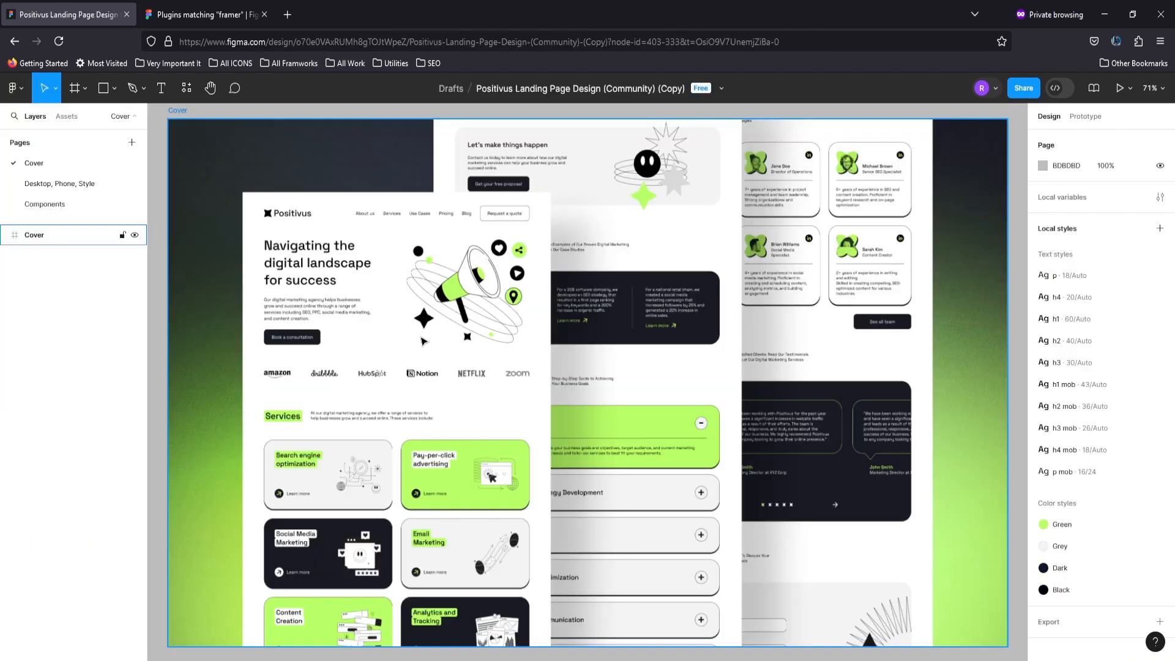
{"action": "scroll", "coordinate": [421, 341], "scroll_direction": "down", "scroll_amount": 3}
{"action": "scroll", "coordinate": [422, 342], "scroll_direction": "up", "scroll_amount": 4}
{"action": "scroll", "coordinate": [421, 342], "scroll_direction": "down", "scroll_amount": 1}
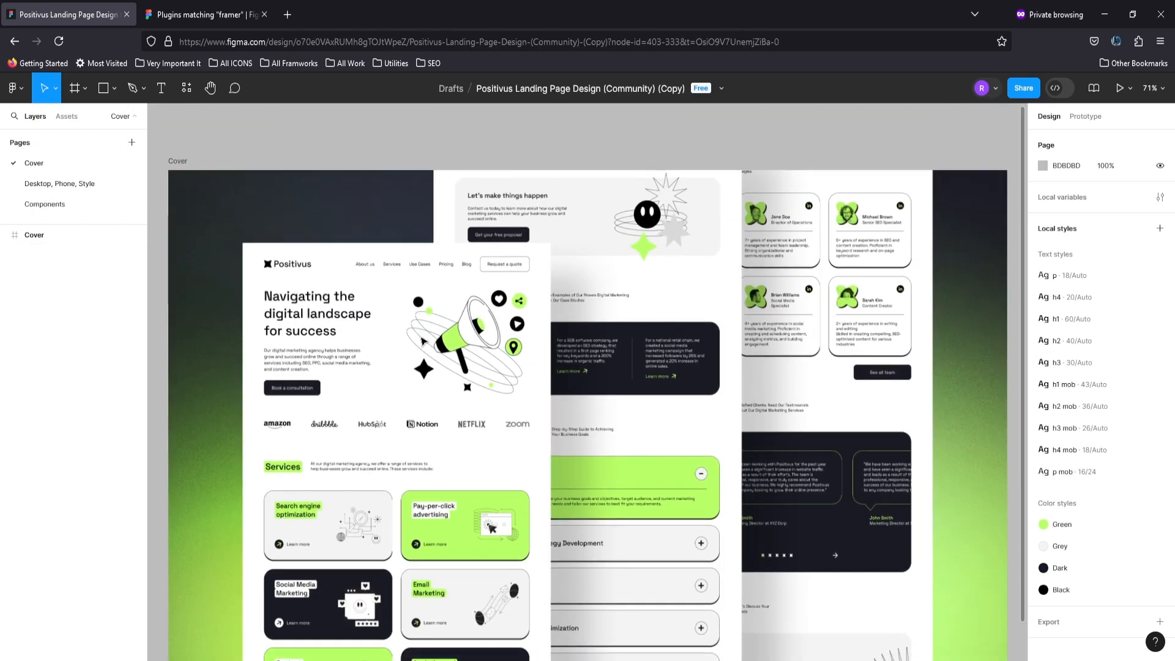
{"action": "scroll", "coordinate": [423, 341], "scroll_direction": "down", "scroll_amount": 1}
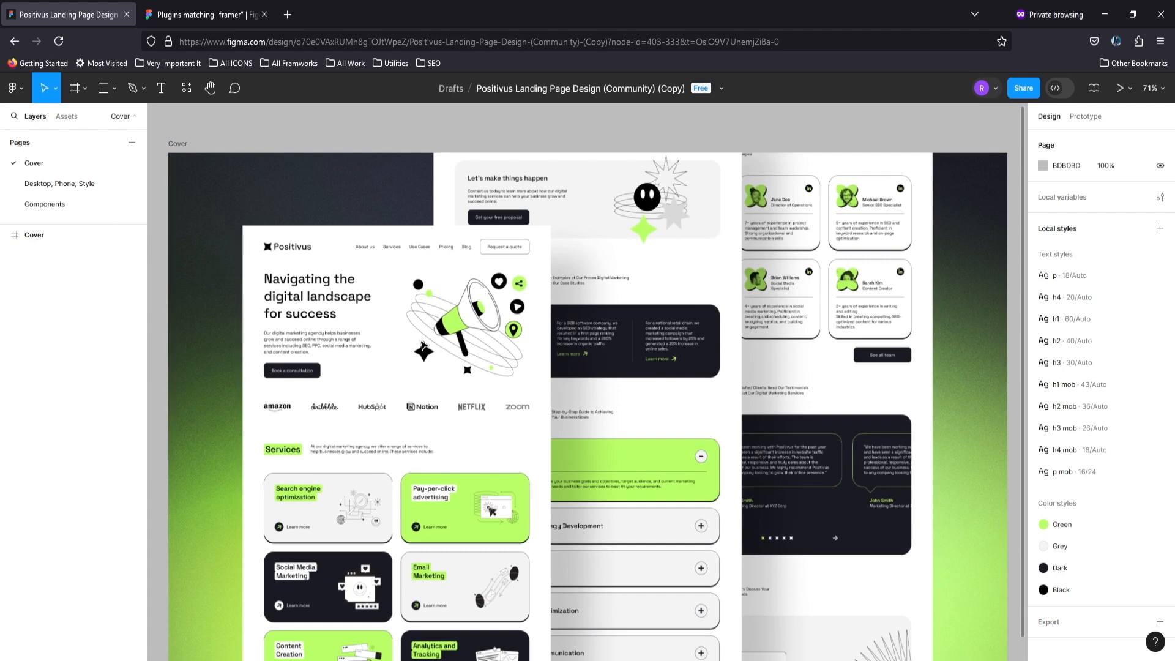
{"action": "scroll", "coordinate": [358, 418], "scroll_direction": "down", "scroll_amount": 1}
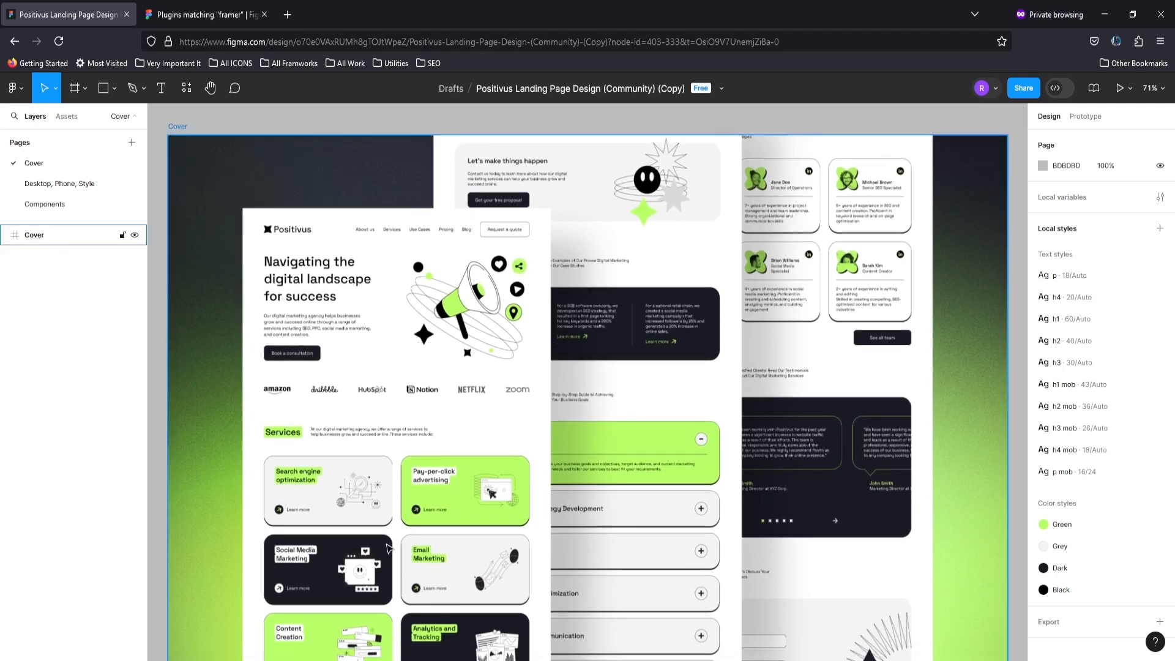
{"action": "scroll", "coordinate": [386, 512], "scroll_direction": "down", "scroll_amount": 1}
{"action": "scroll", "coordinate": [386, 512], "scroll_direction": "up", "scroll_amount": 1}
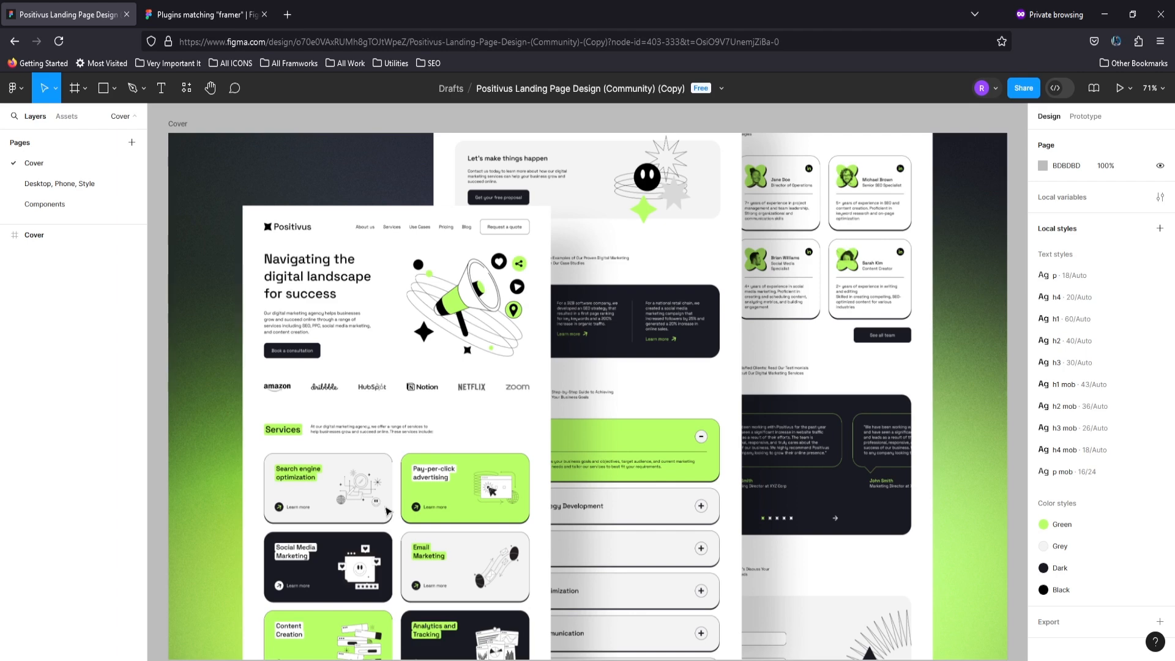
{"action": "scroll", "coordinate": [387, 512], "scroll_direction": "down", "scroll_amount": 1}
{"action": "scroll", "coordinate": [386, 512], "scroll_direction": "down", "scroll_amount": 1}
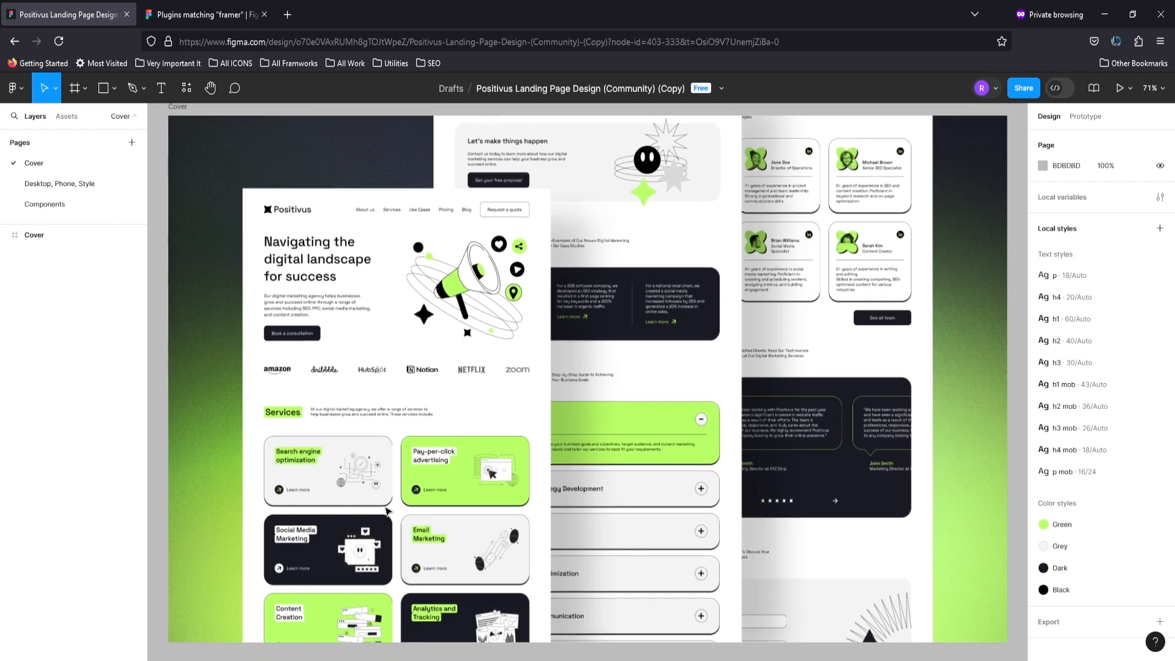